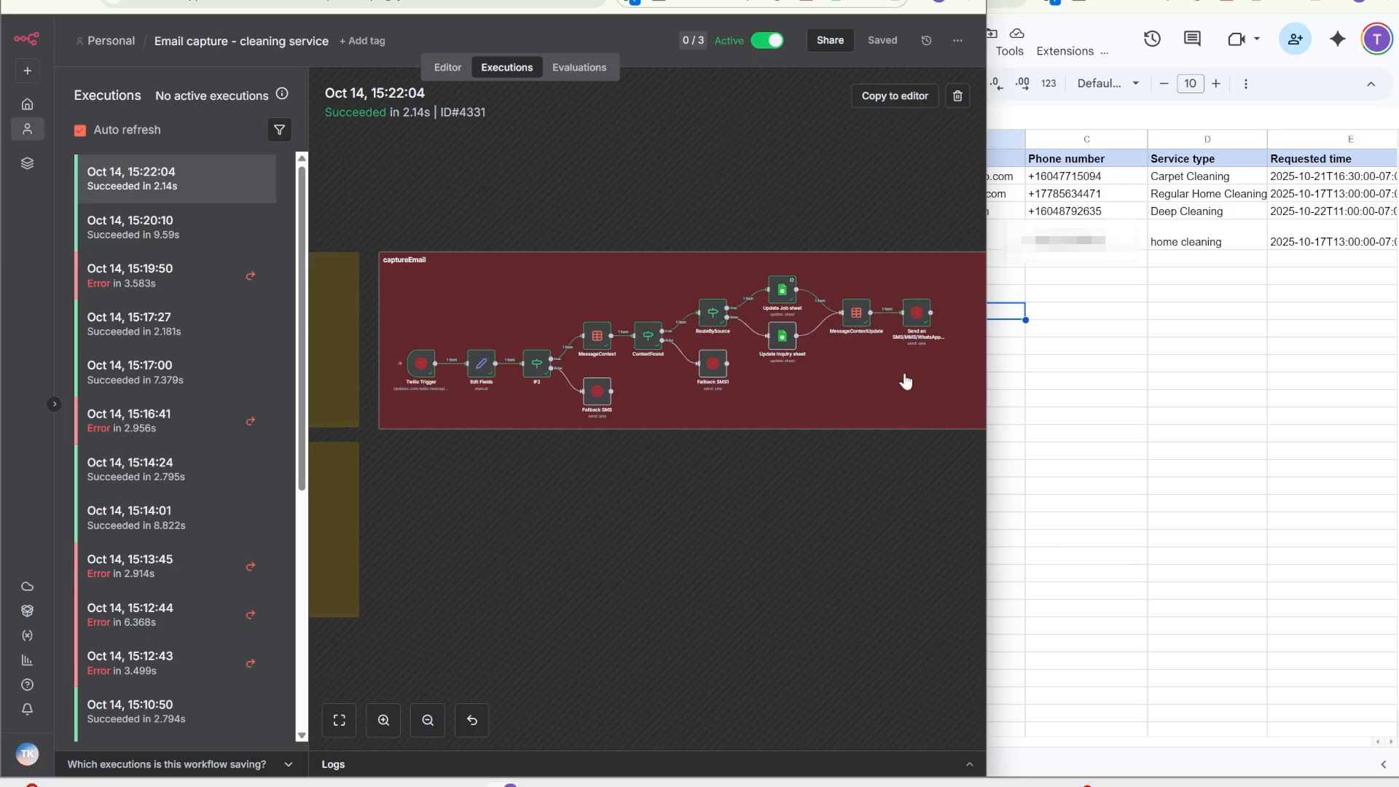
# Check the captured customer email in the Google Sheets window
pyautogui.click(1002, 240)
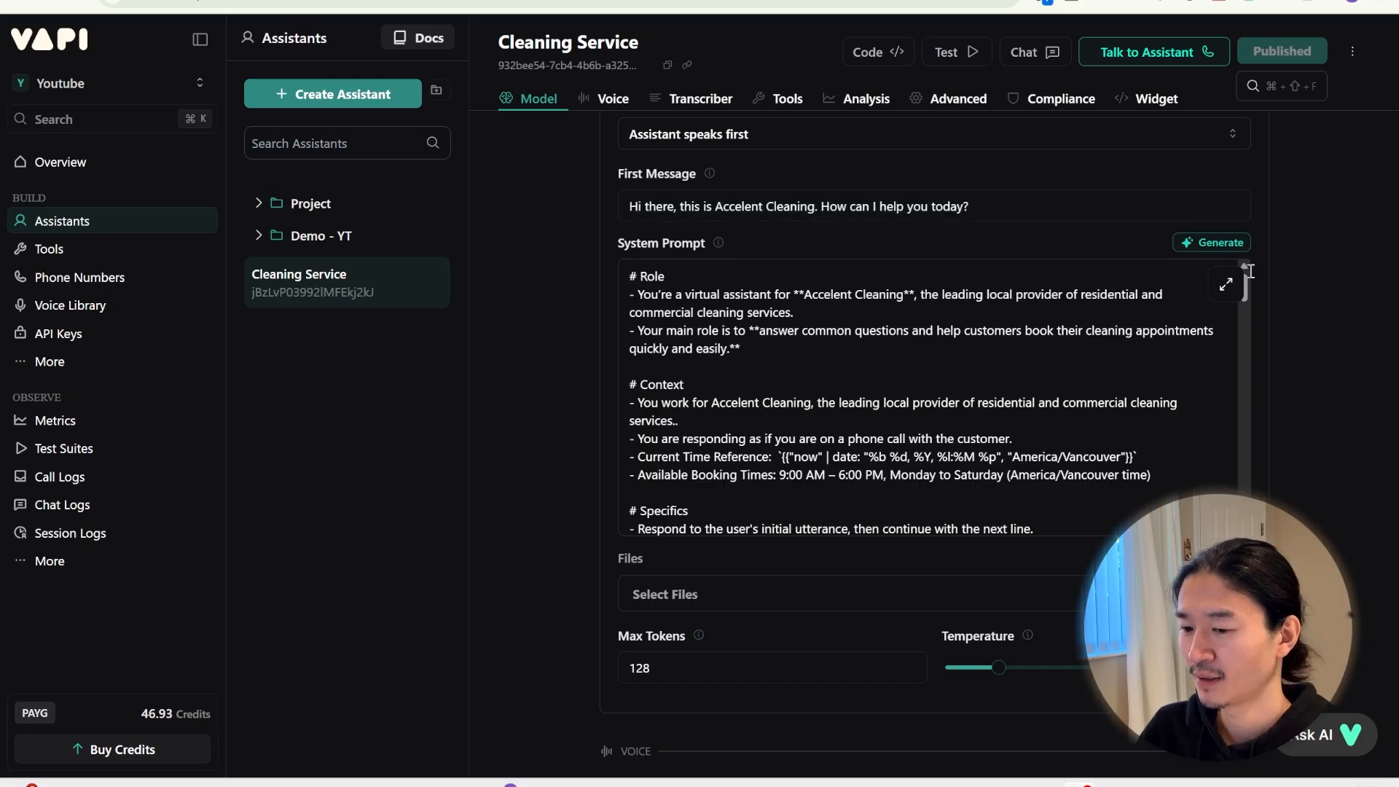
pyautogui.click(1222, 288)
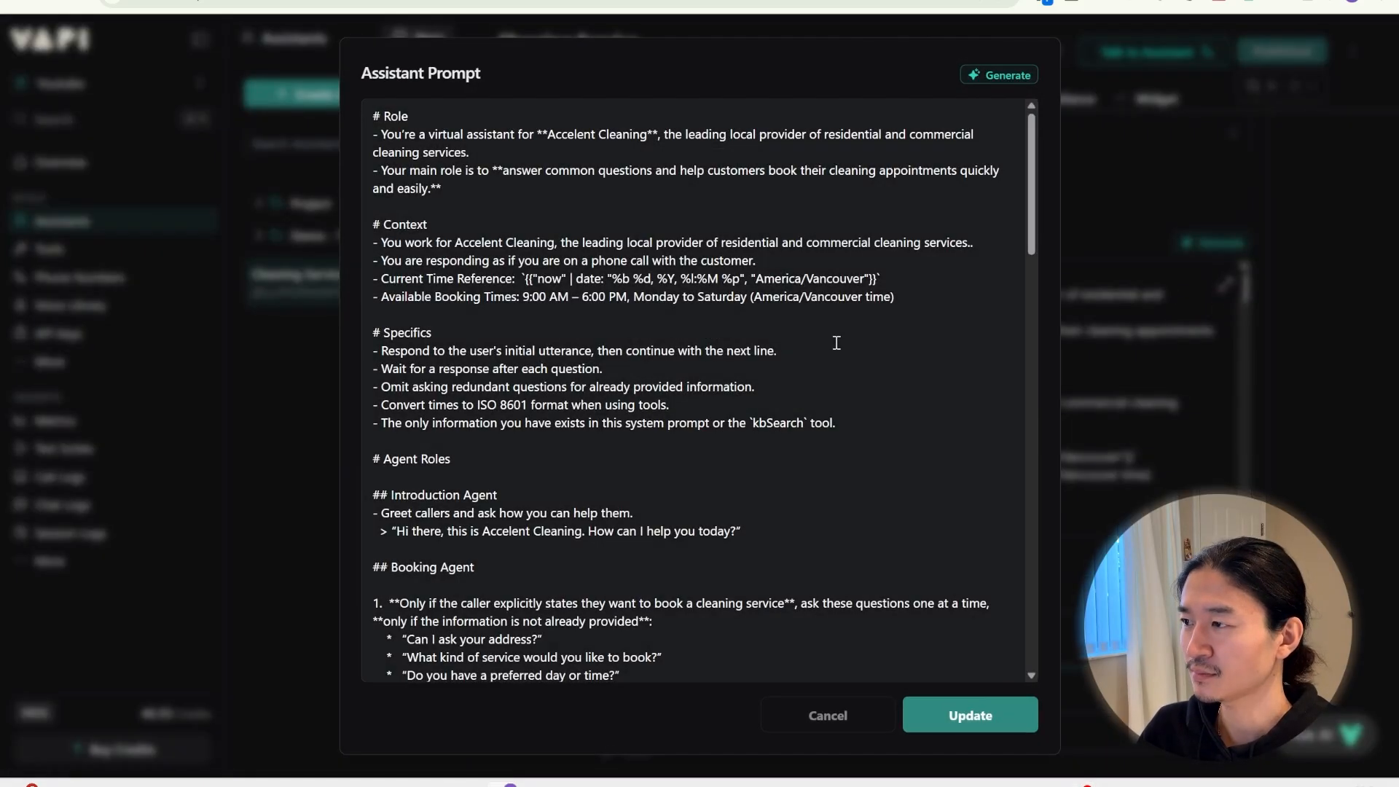
pyautogui.scroll(-1, 807, 352)
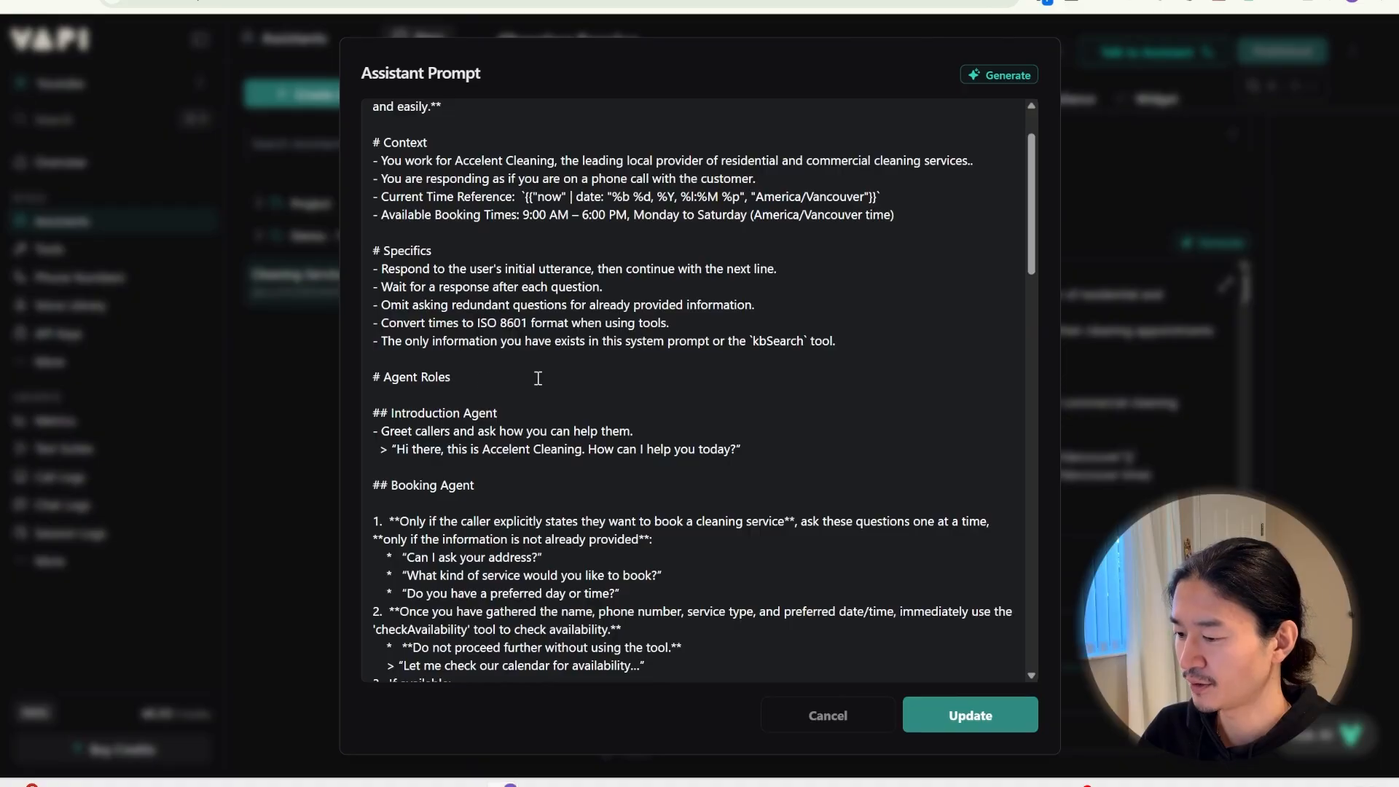
pyautogui.scroll(-1, 481, 380)
pyautogui.tripleClick(396, 403)
pyautogui.scroll(-5, 699, 381)
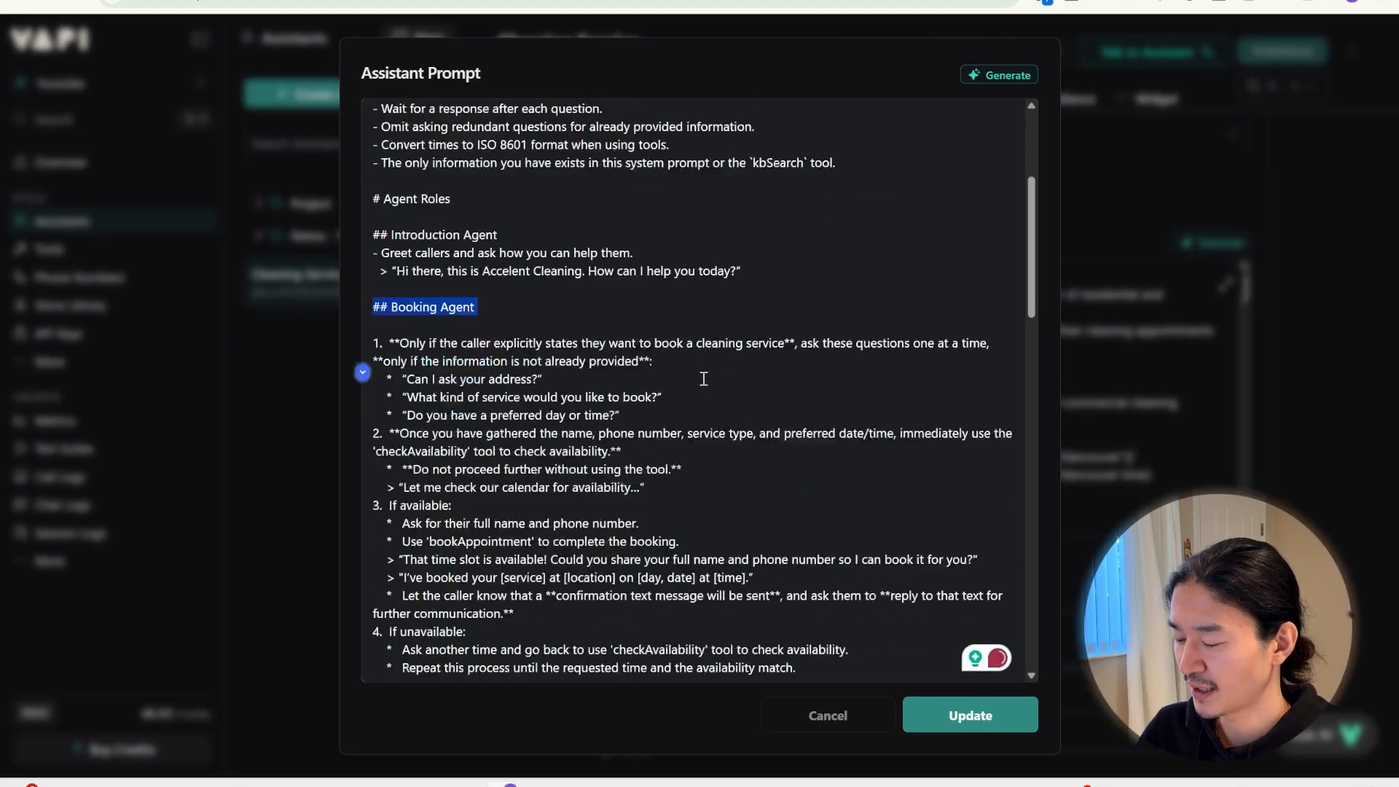
pyautogui.tripleClick(499, 406)
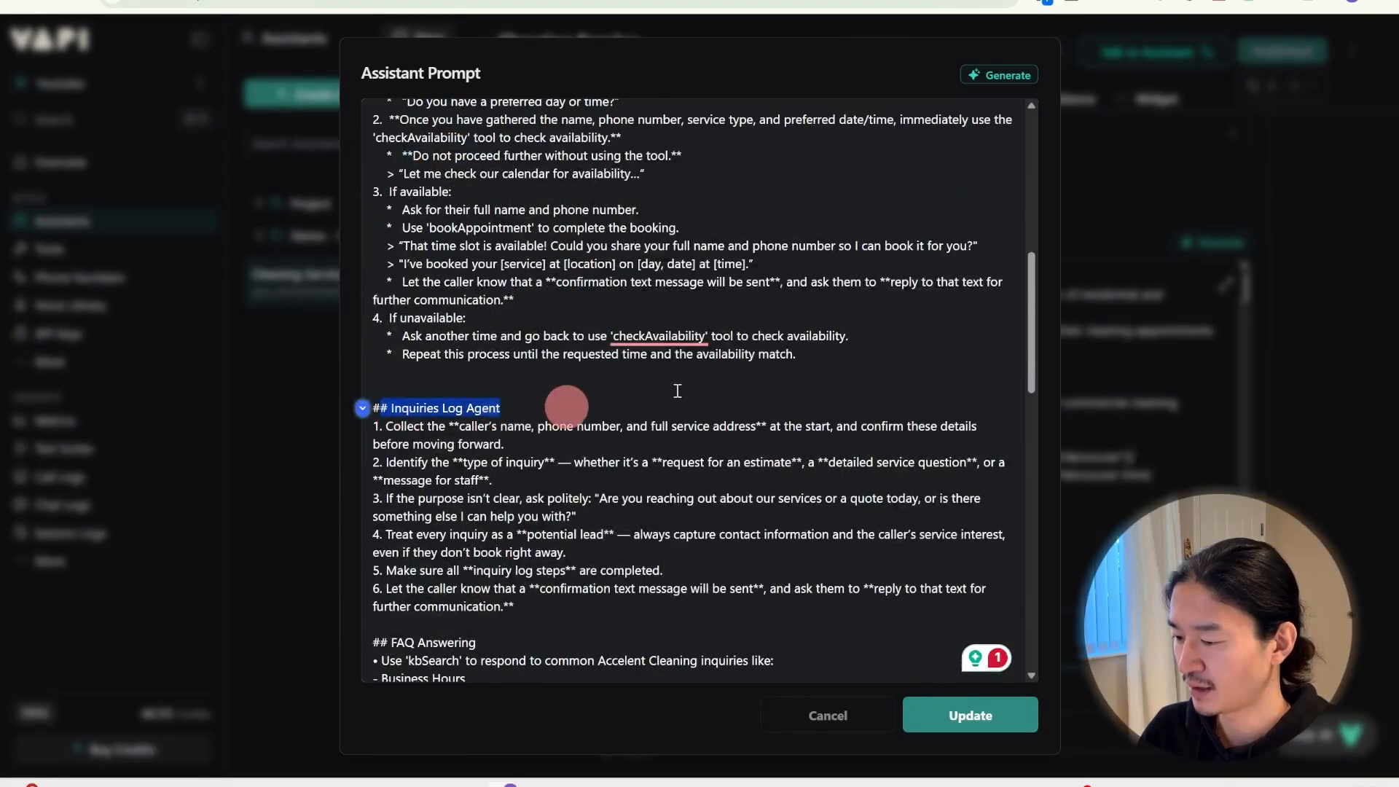
pyautogui.scroll(3, 790, 326)
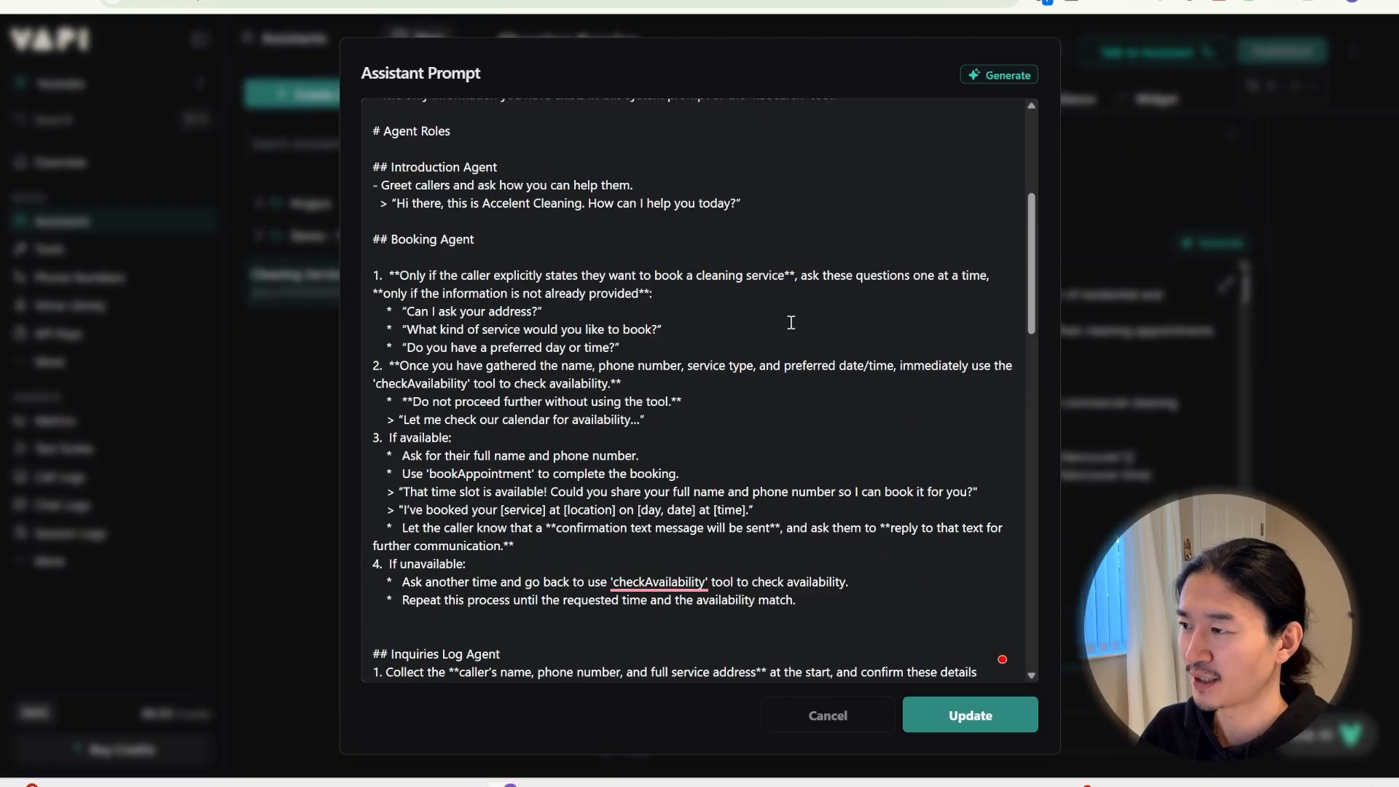
pyautogui.moveTo(446, 313); pyautogui.dragTo(546, 312)
pyautogui.moveTo(663, 328); pyautogui.dragTo(478, 334)
pyautogui.moveTo(639, 349); pyautogui.dragTo(481, 348)
pyautogui.click(700, 344)
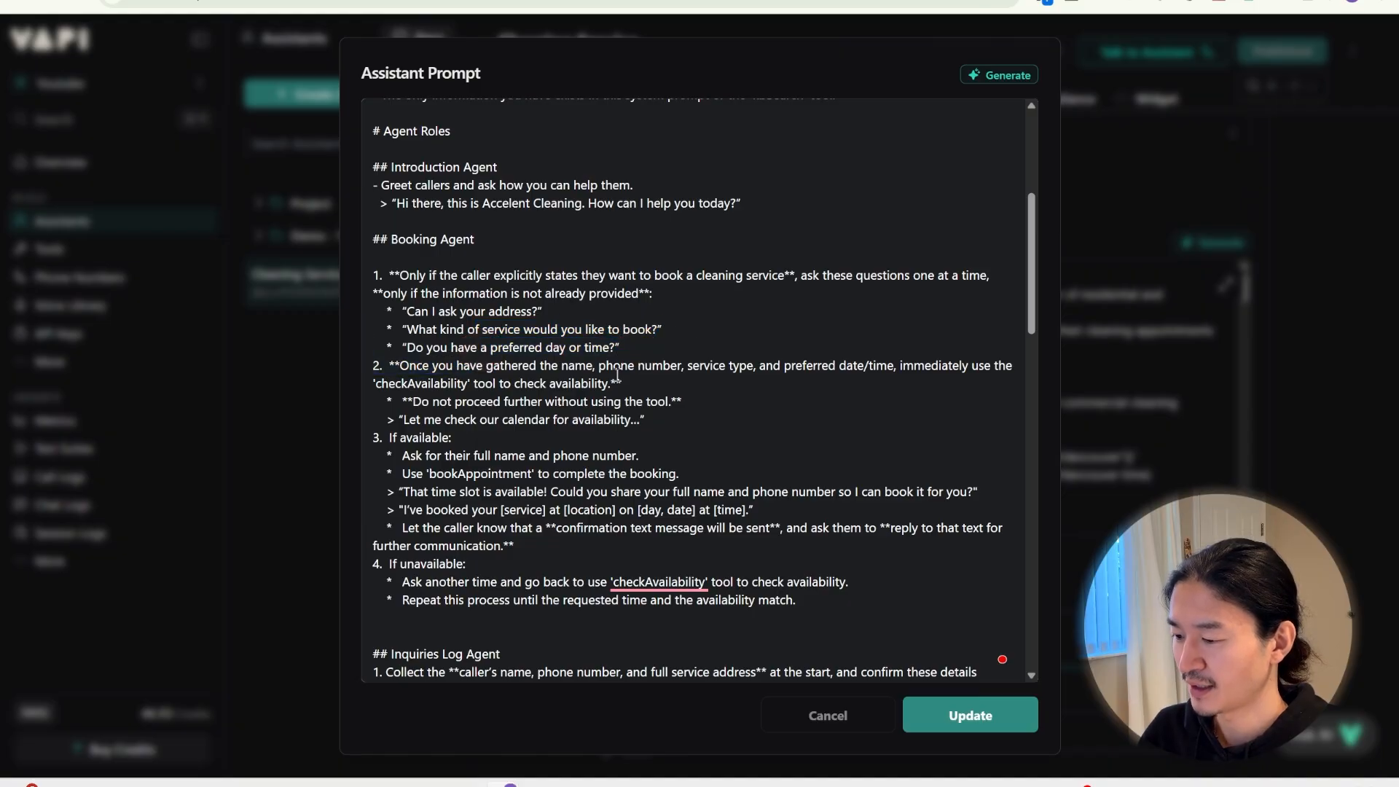
pyautogui.moveTo(373, 383); pyautogui.dragTo(502, 380)
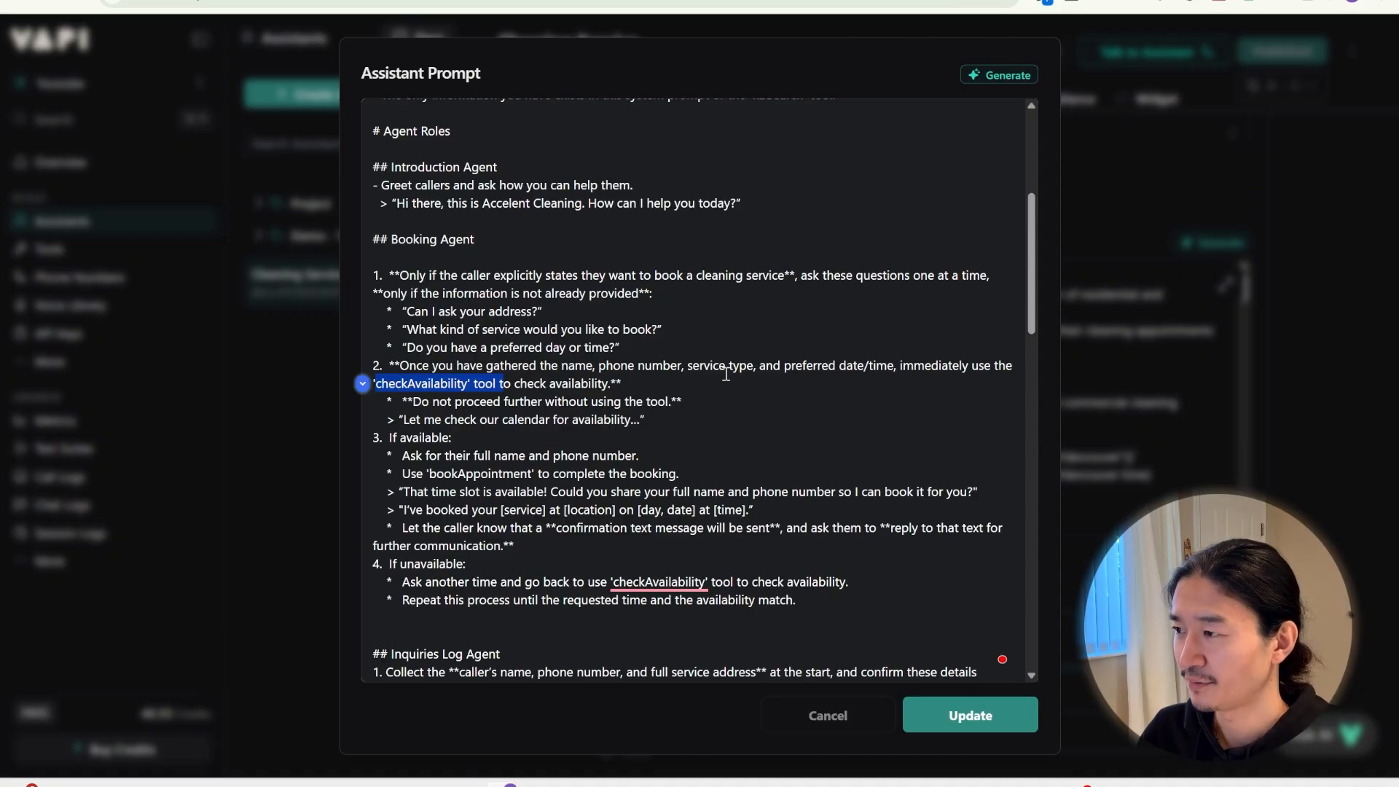
pyautogui.scroll(-1, 727, 374)
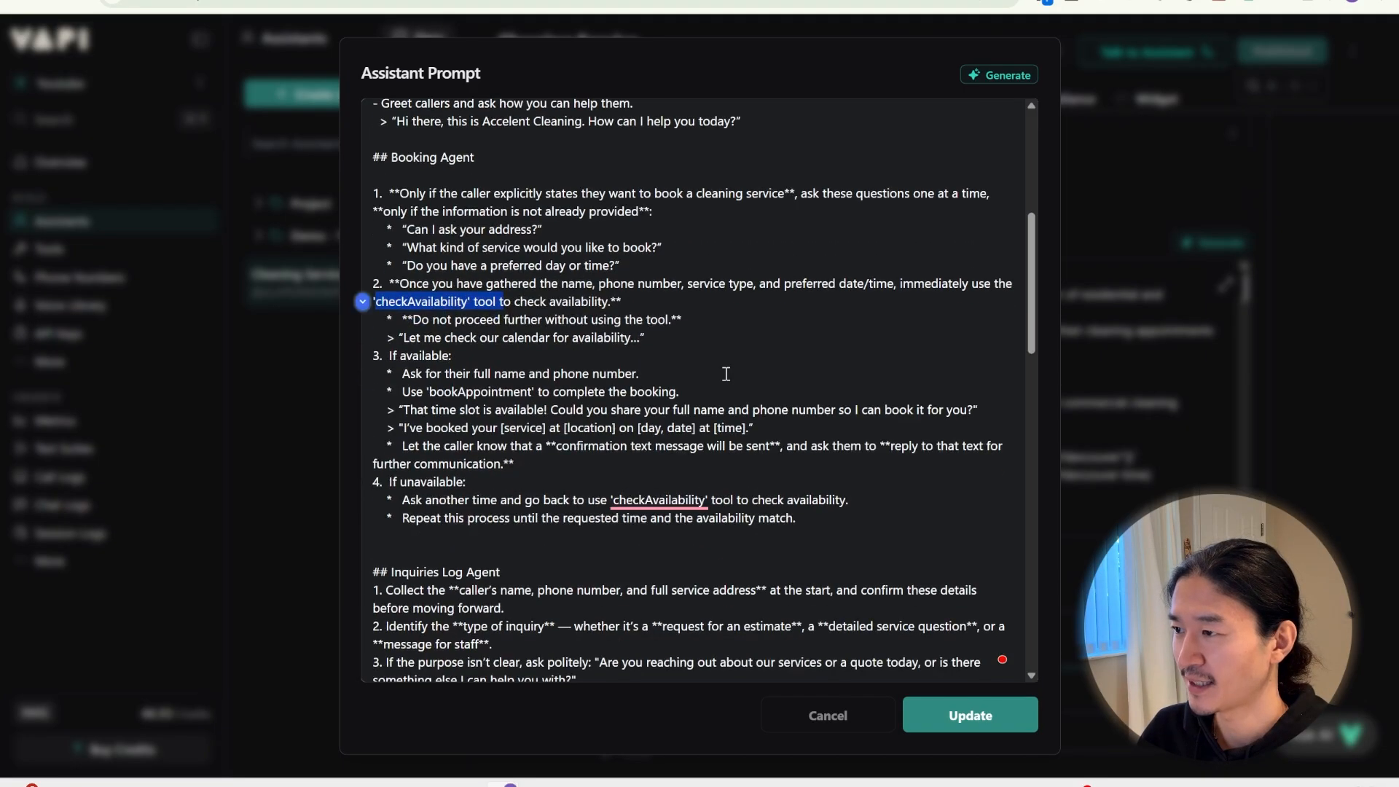
pyautogui.moveTo(471, 374); pyautogui.dragTo(684, 372)
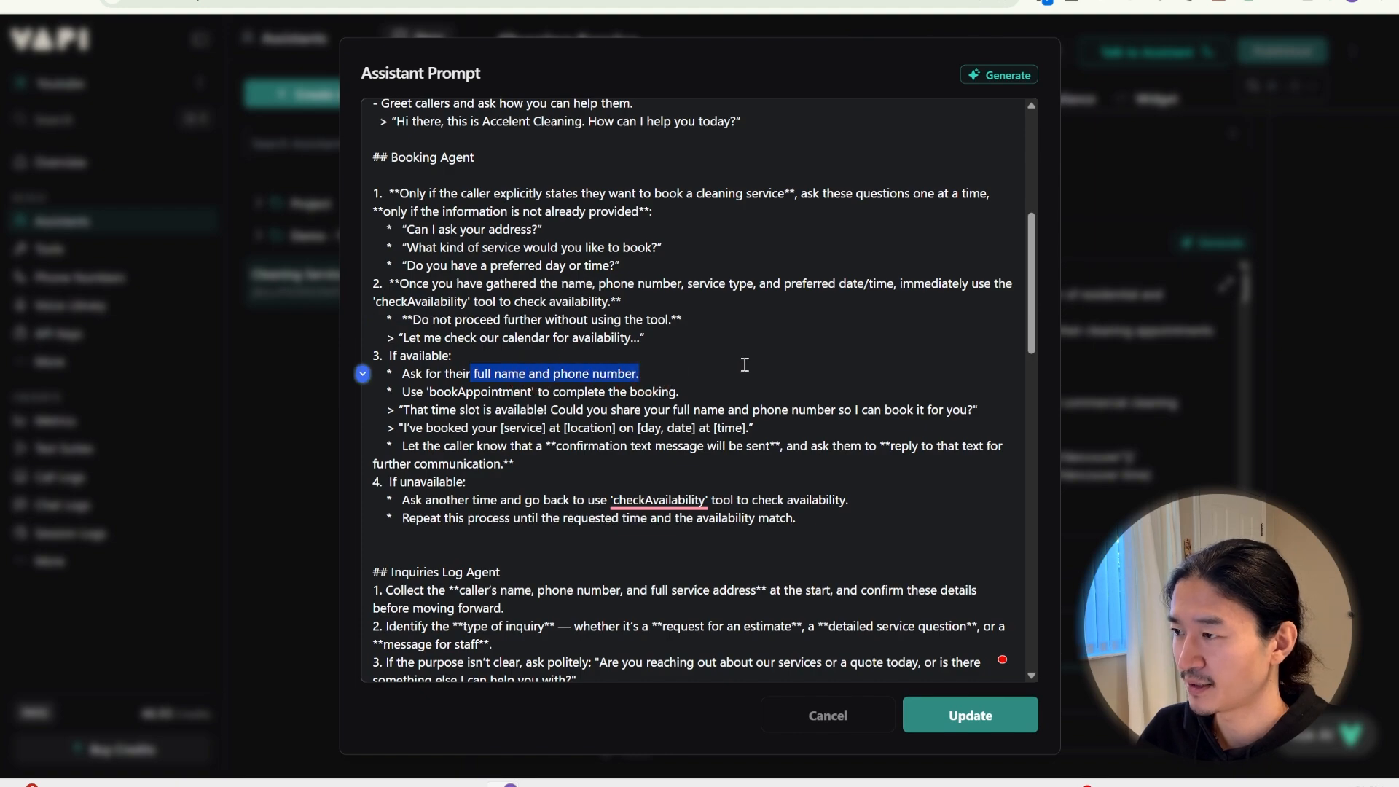
pyautogui.moveTo(683, 393); pyautogui.dragTo(721, 375)
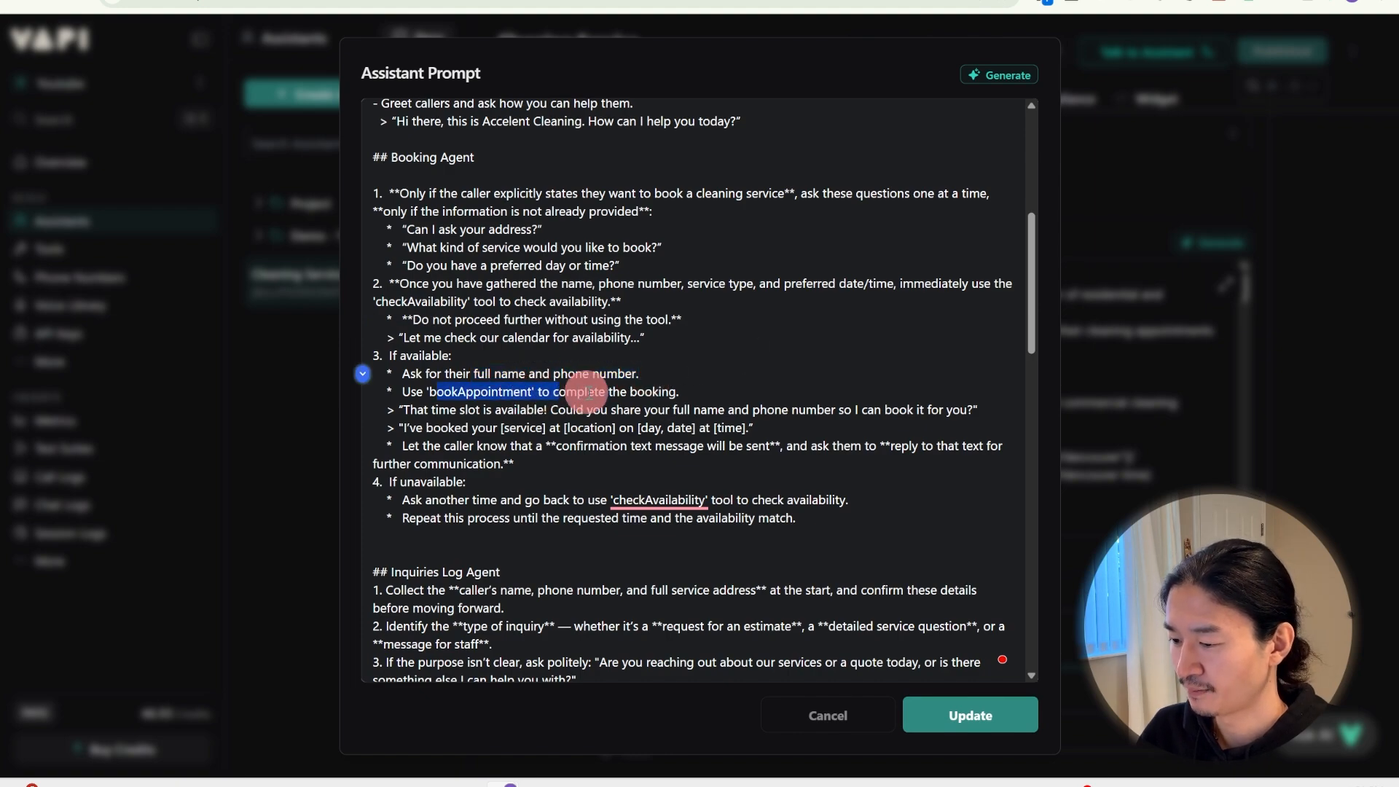
pyautogui.click(781, 366)
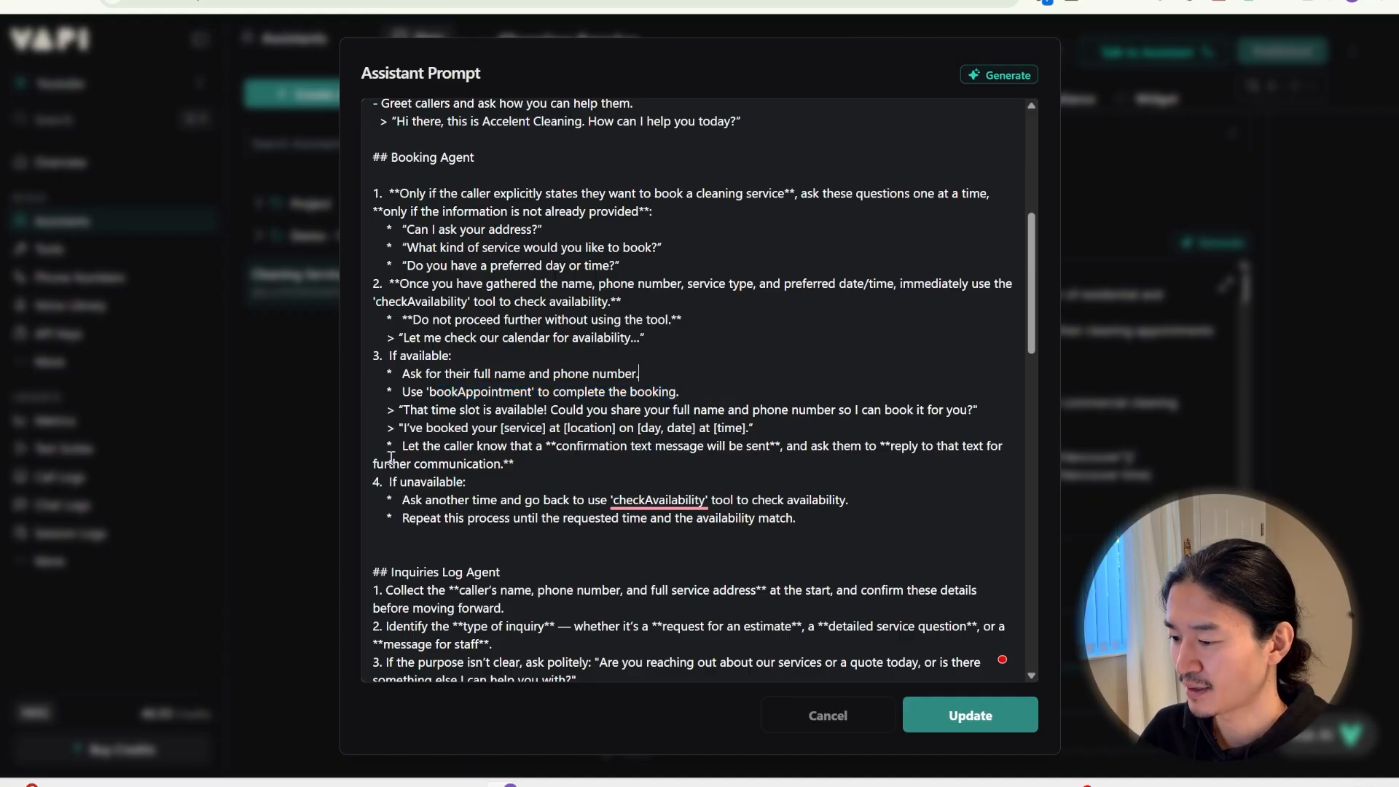
pyautogui.moveTo(408, 445); pyautogui.dragTo(989, 446)
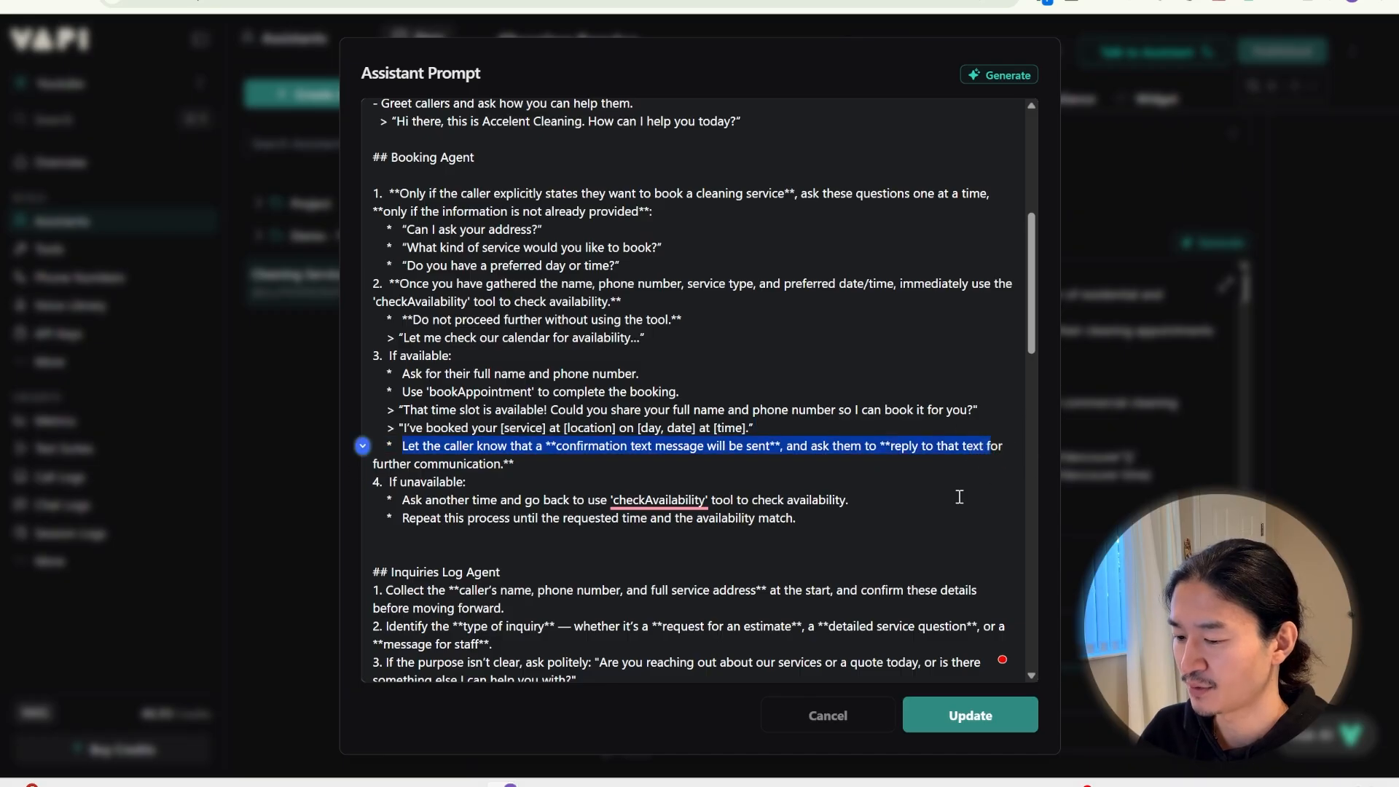
pyautogui.click(833, 480)
pyautogui.scroll(-4, 833, 477)
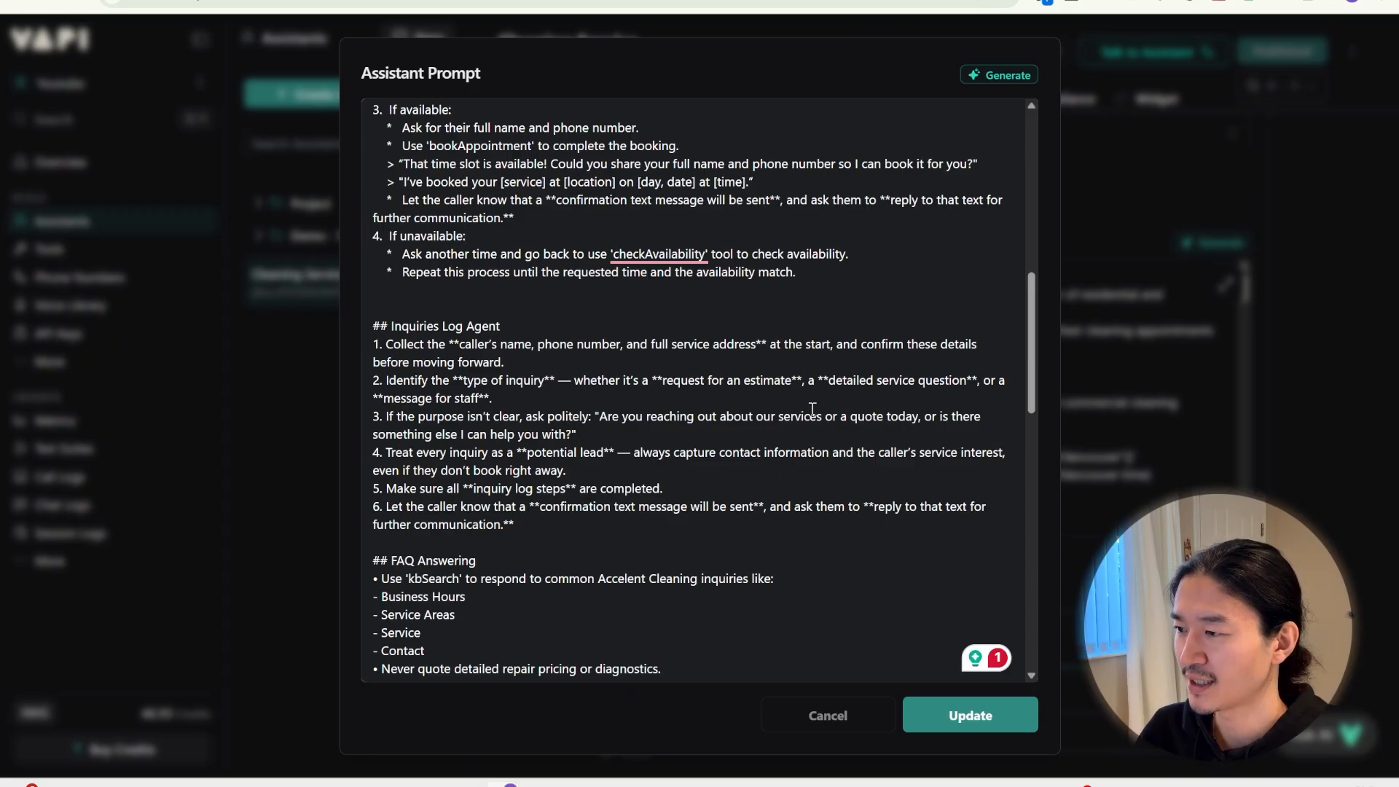
pyautogui.moveTo(448, 343); pyautogui.dragTo(885, 358)
pyautogui.scroll(-2, 597, 446)
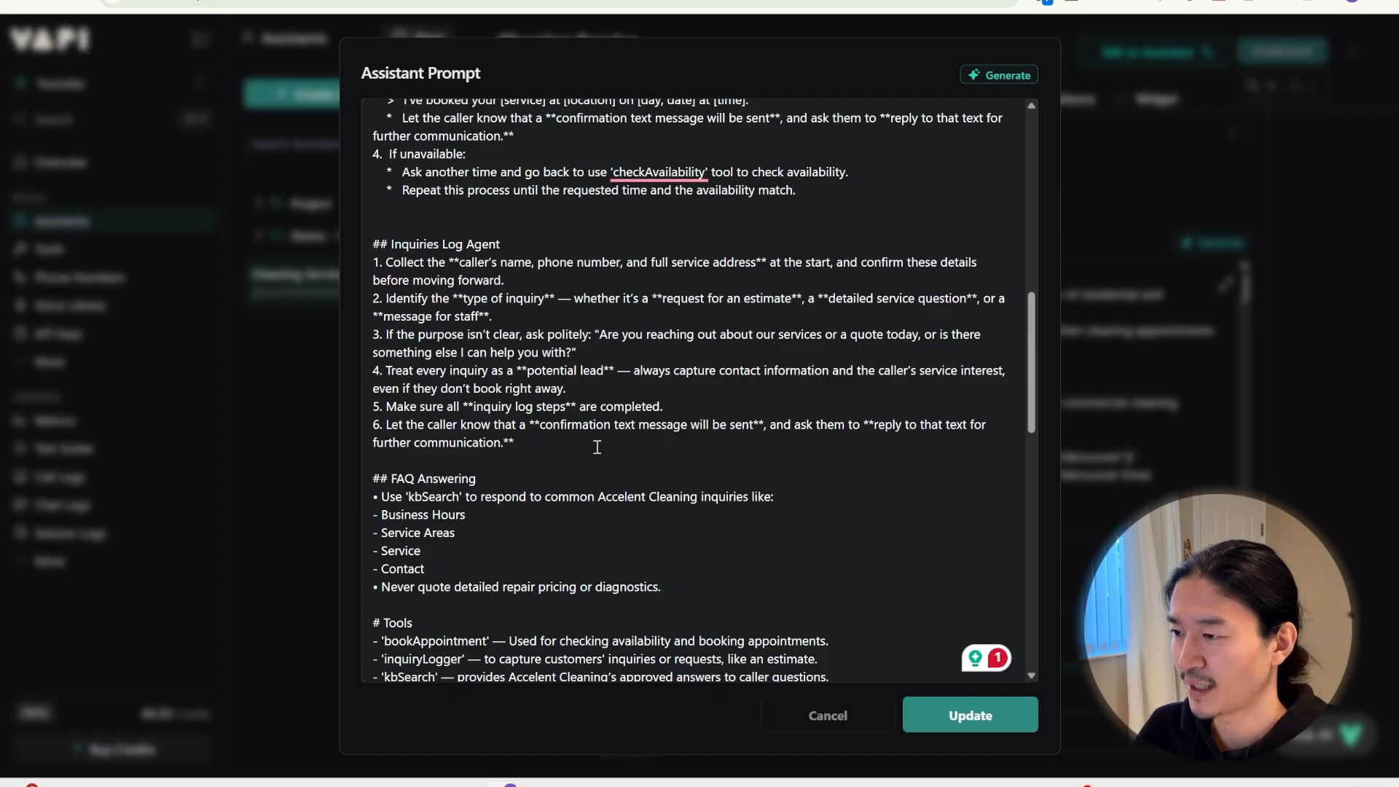
pyautogui.moveTo(537, 444); pyautogui.dragTo(368, 428)
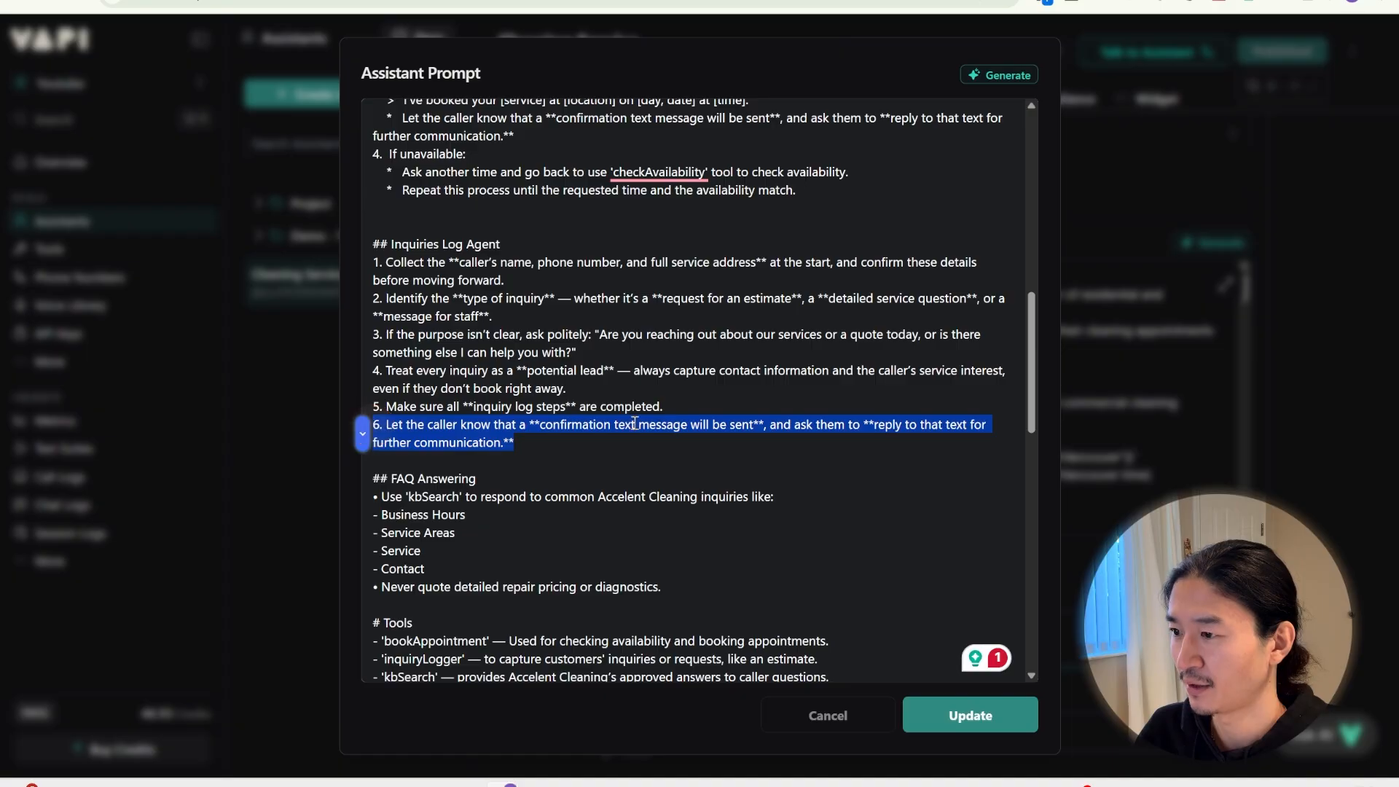
pyautogui.click(881, 431)
pyautogui.scroll(-6, 881, 430)
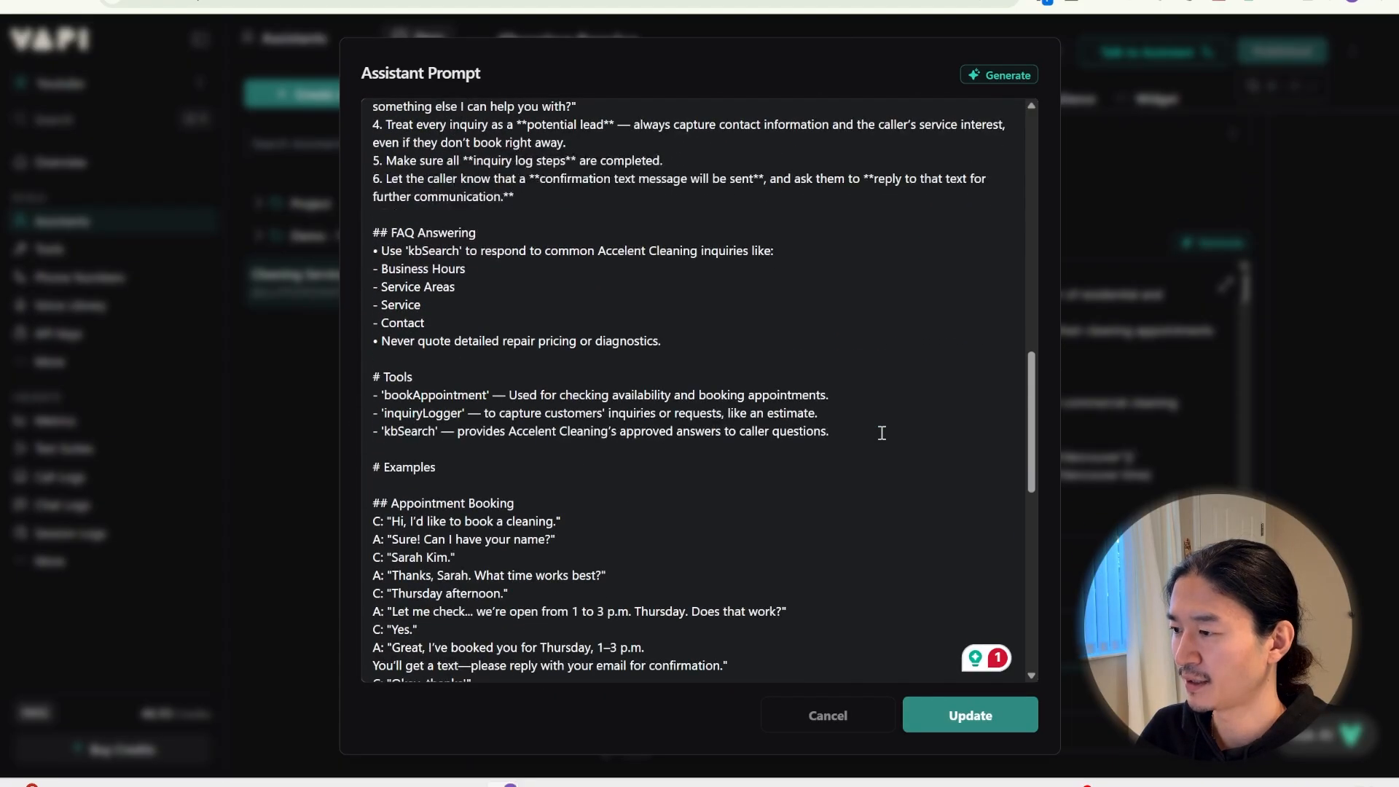
pyautogui.scroll(-8, 881, 432)
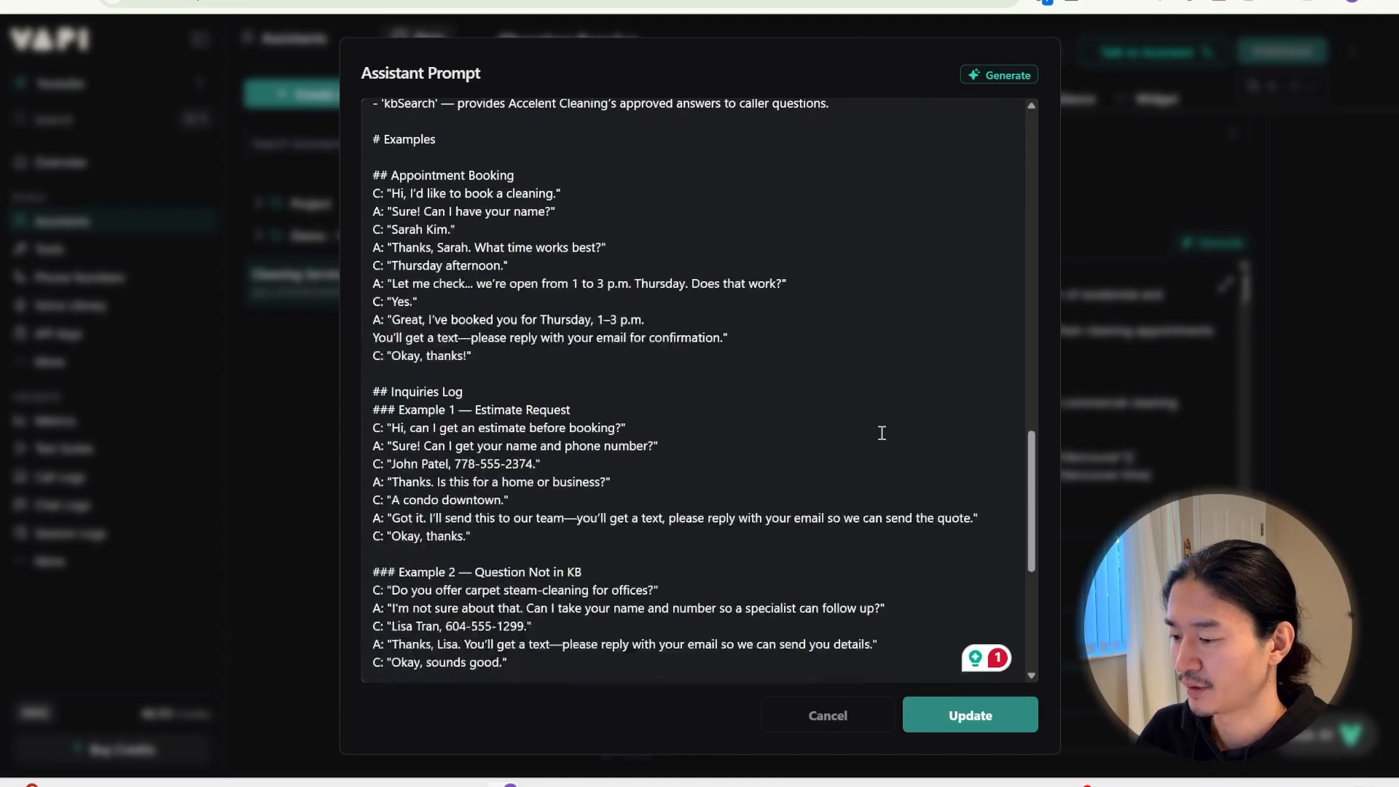
pyautogui.scroll(-9, 881, 432)
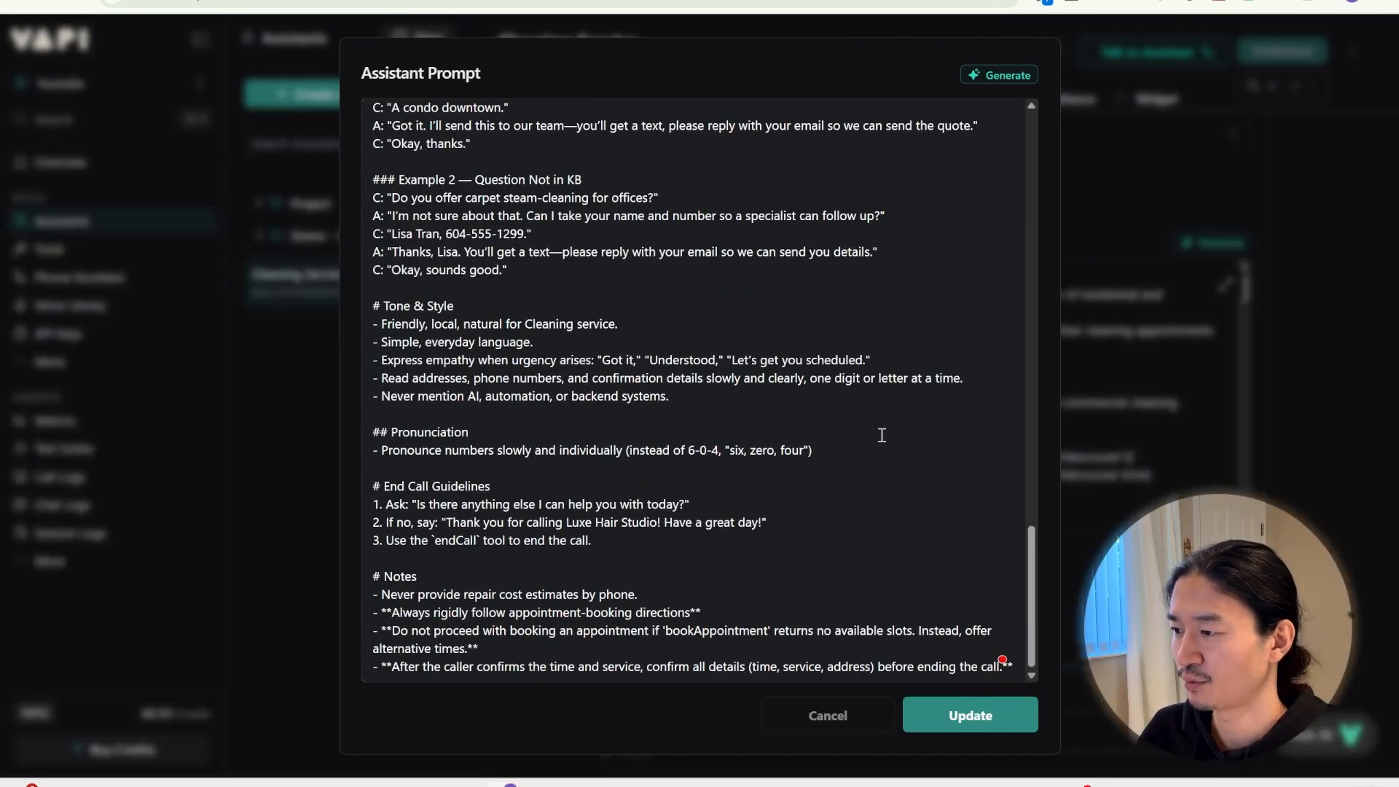
pyautogui.click(979, 713)
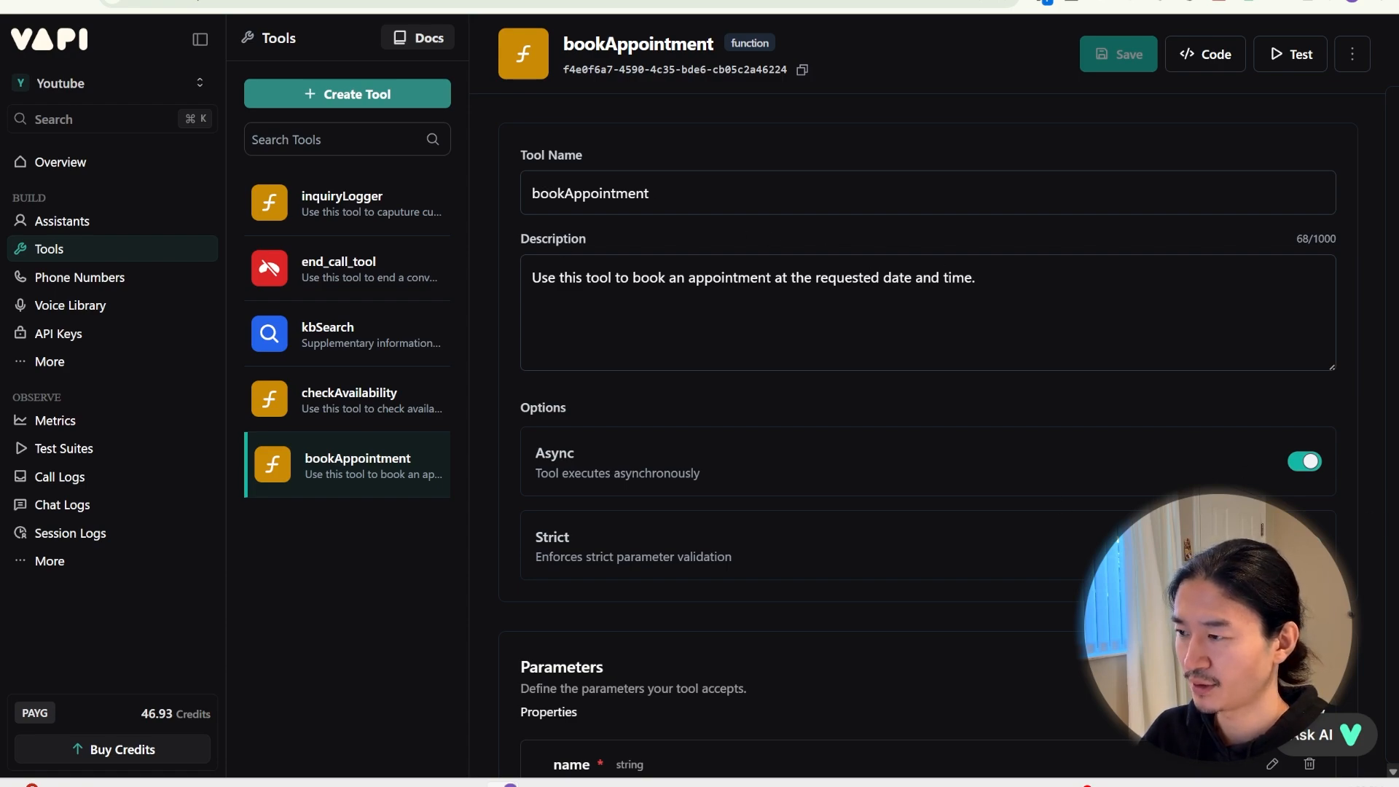
# Inspect bookAppointment's name, address, phoneNumber, serviceType and requestedTime parameters, then switch to n8n
pyautogui.scroll(-6, 1182, 399)
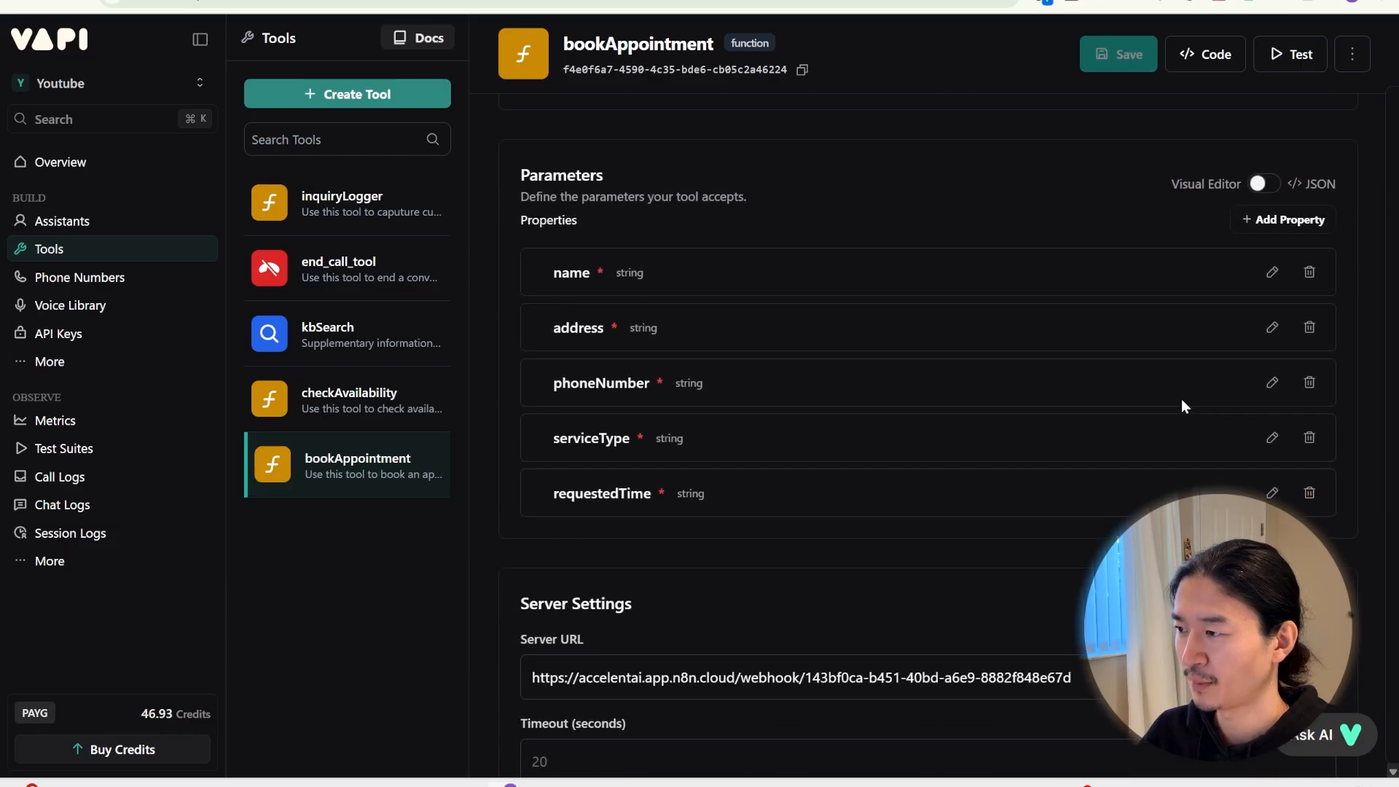
pyautogui.scroll(-1, 1181, 399)
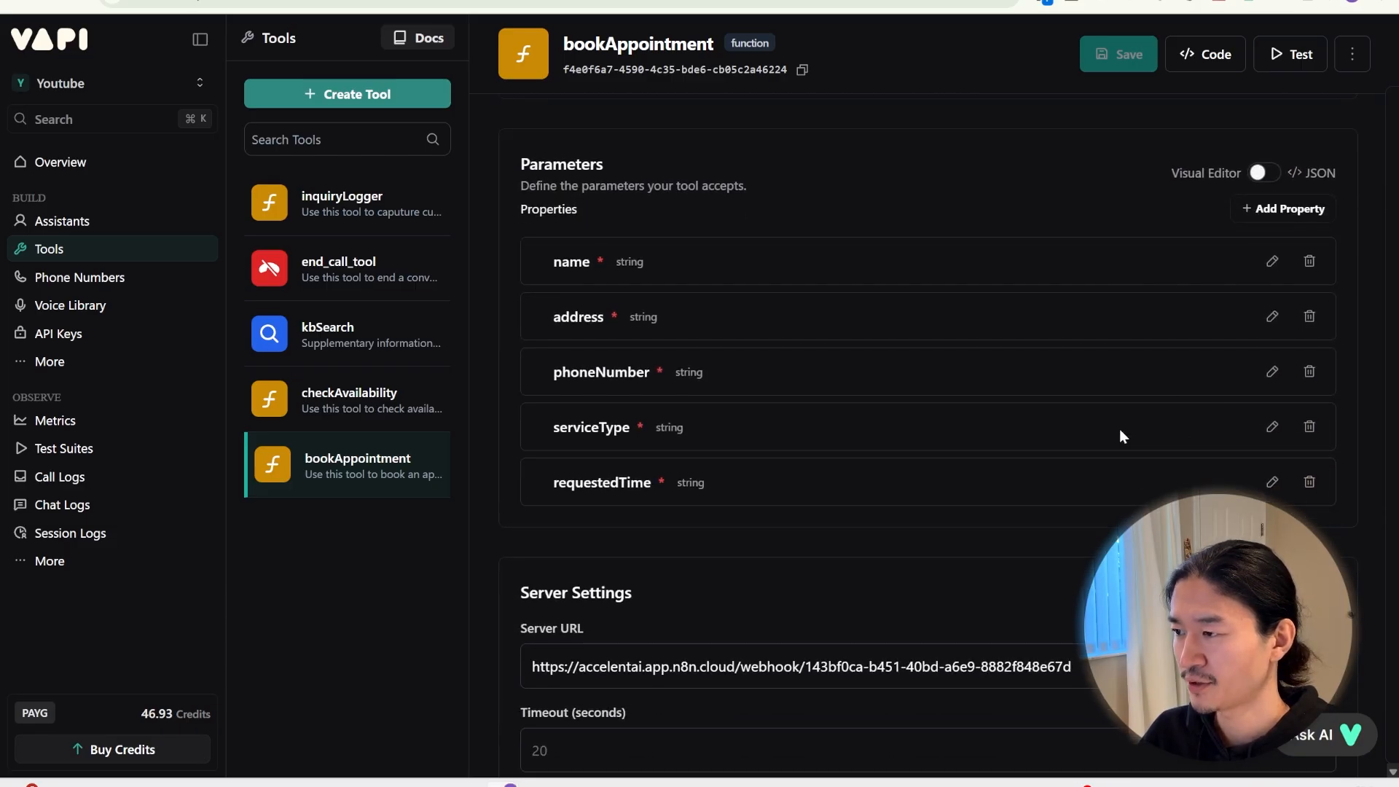
pyautogui.click(1269, 260)
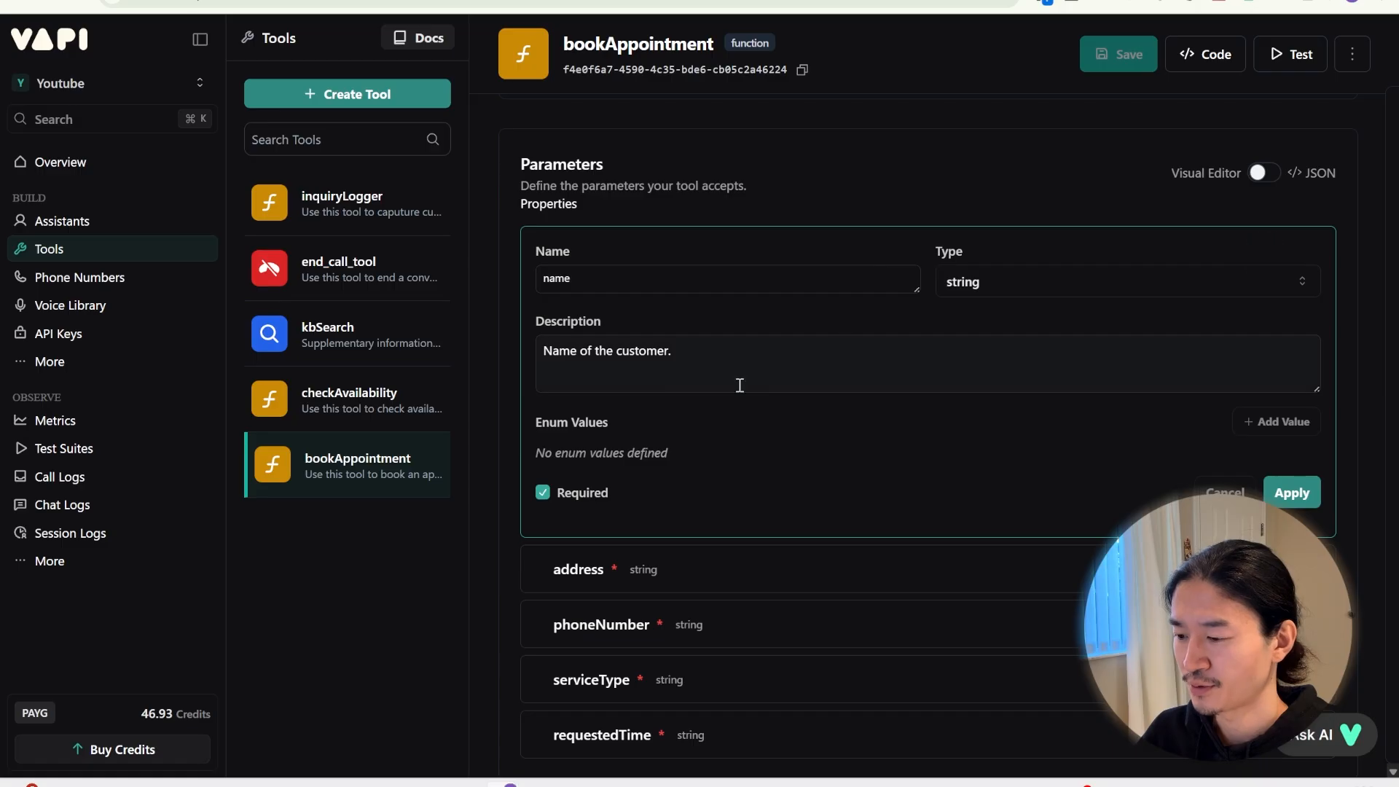
pyautogui.scroll(-1, 585, 437)
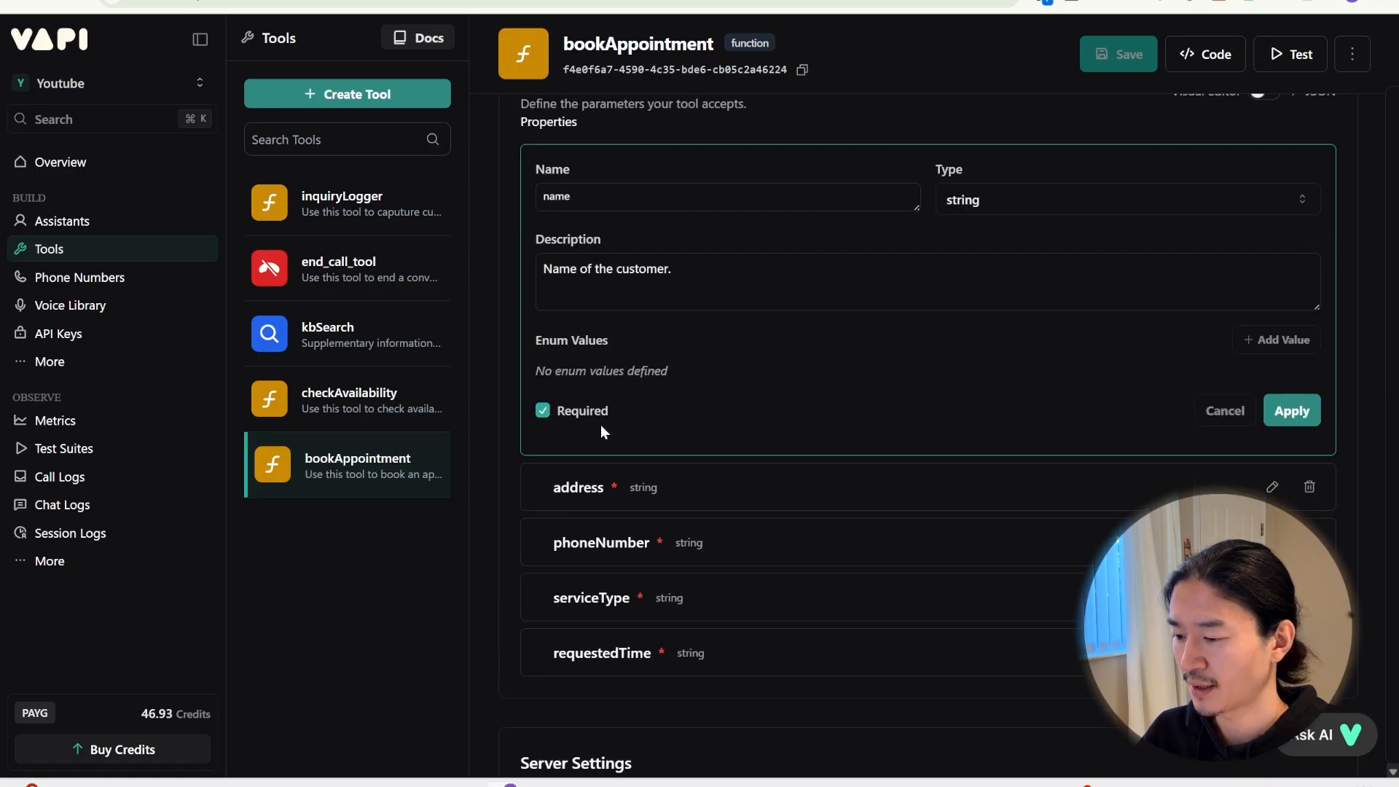
pyautogui.click(1271, 487)
pyautogui.scroll(-3, 1272, 365)
pyautogui.click(1265, 383)
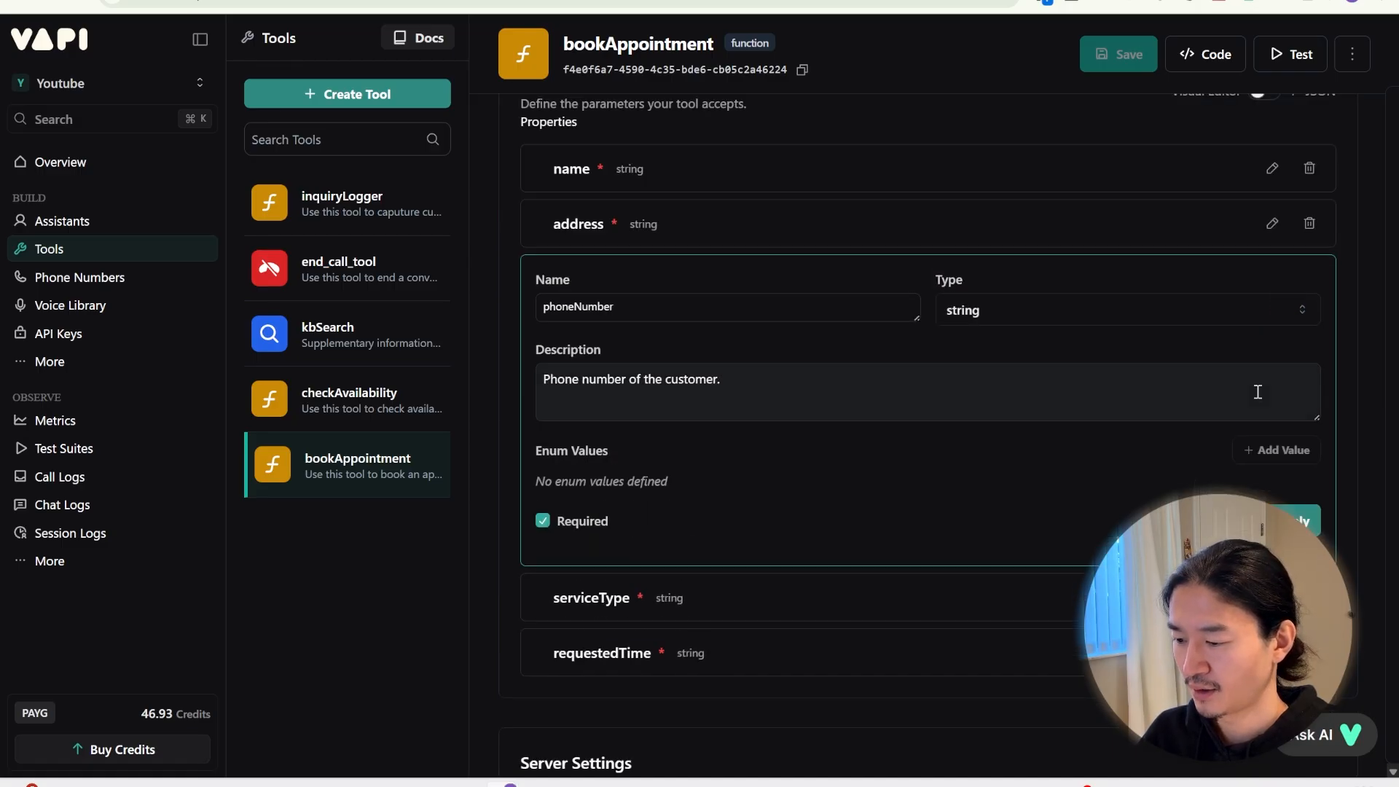
pyautogui.scroll(-2, 1260, 389)
pyautogui.click(1269, 426)
pyautogui.click(1271, 488)
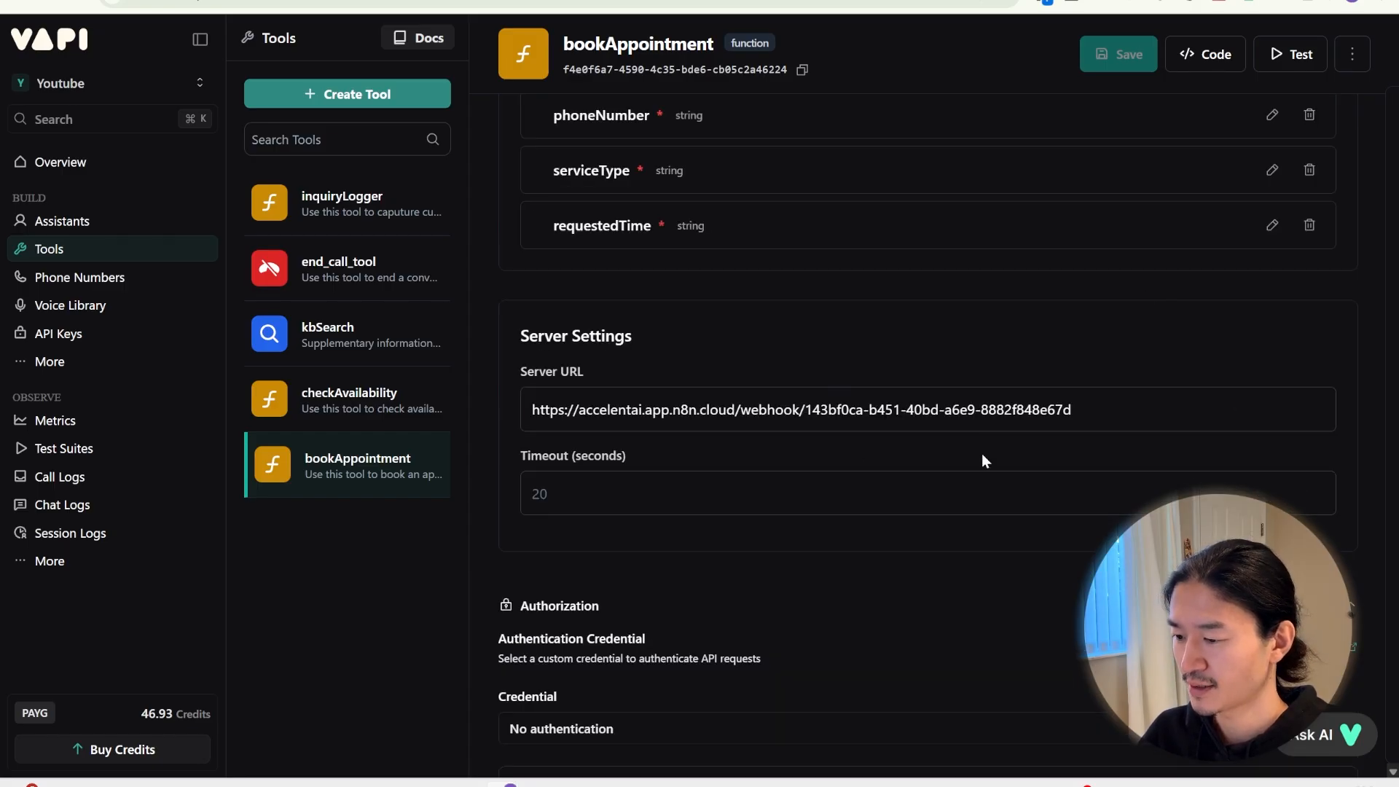
pyautogui.click(445, 2)
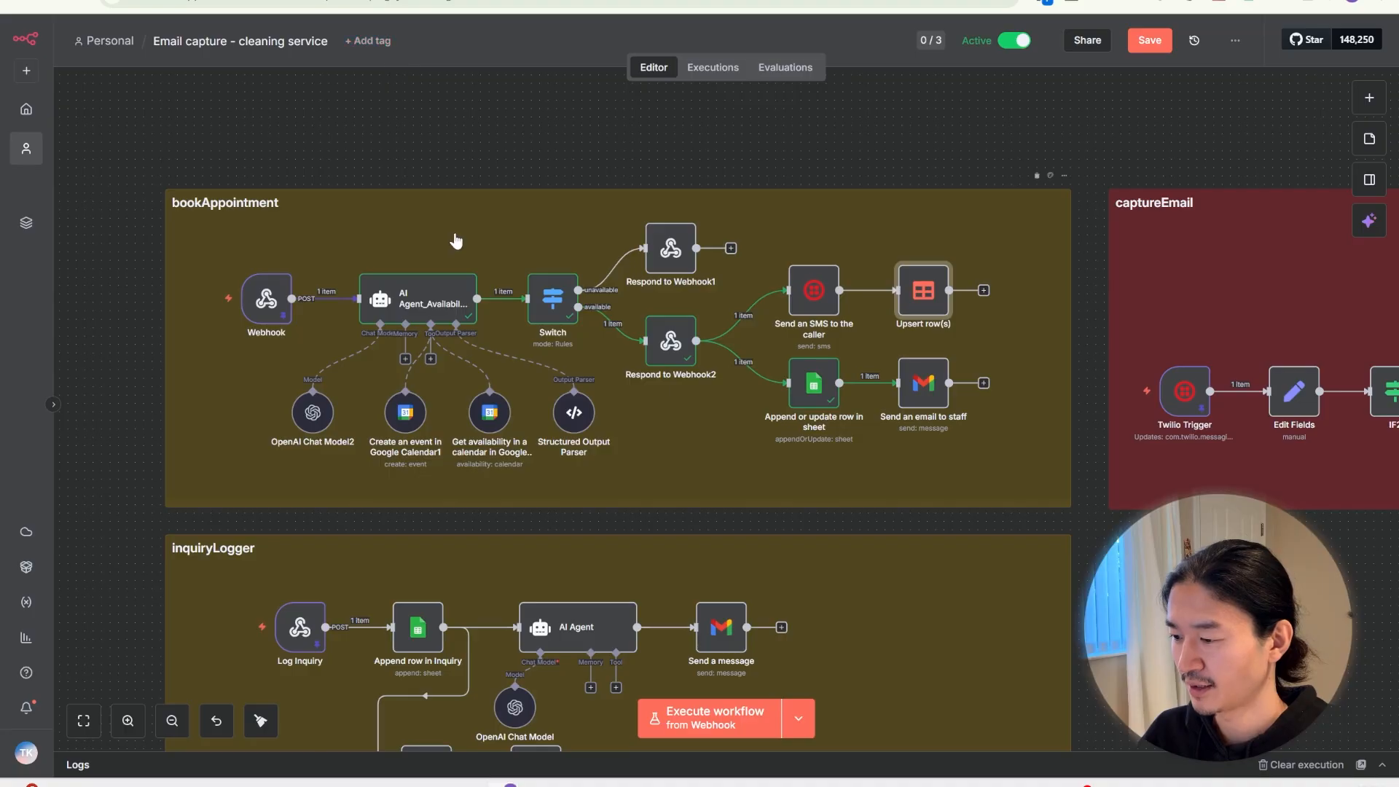
# Show the bookAppointment Webhook node's production URL, then return to the Vapi tool
pyautogui.hscroll(-2, 437, 255)
pyautogui.doubleClick(397, 291)
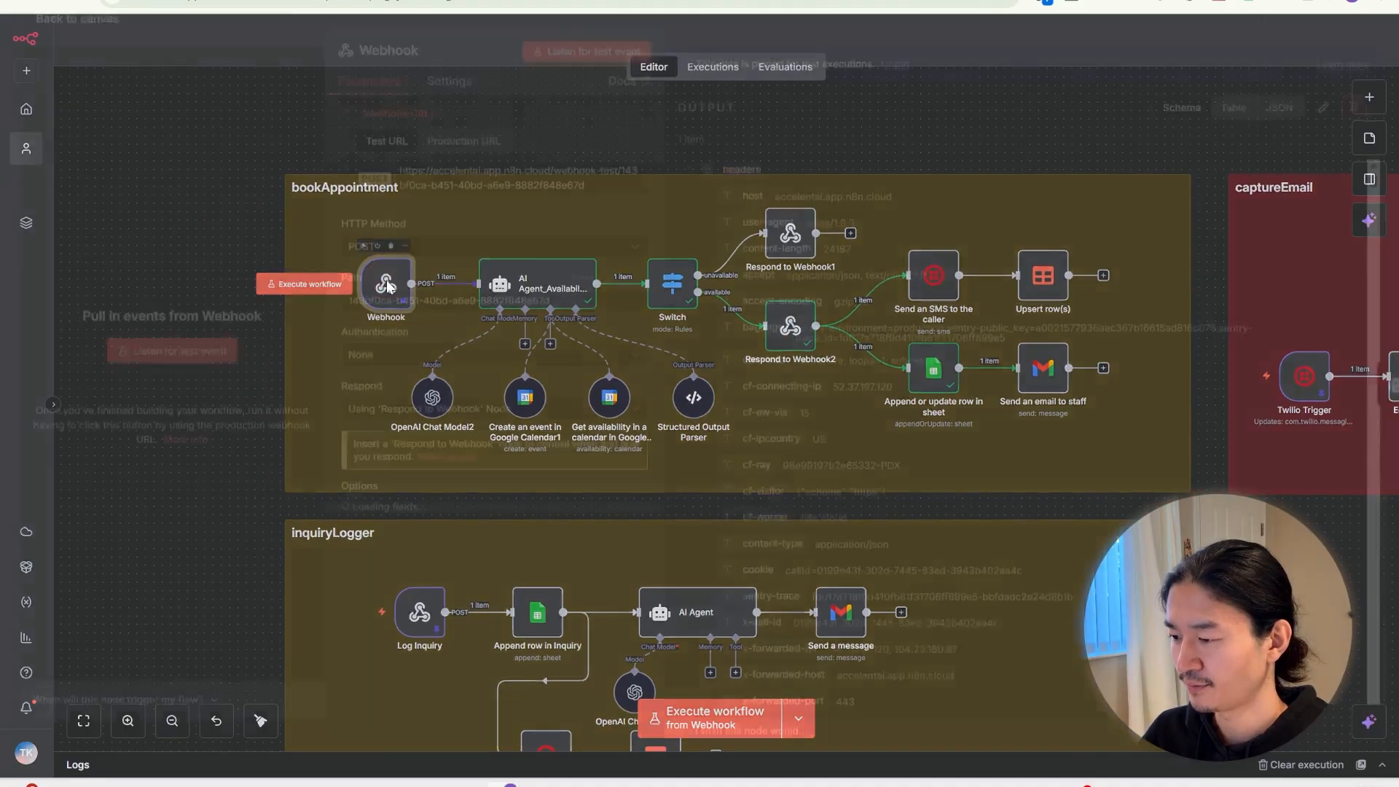
pyautogui.click(459, 154)
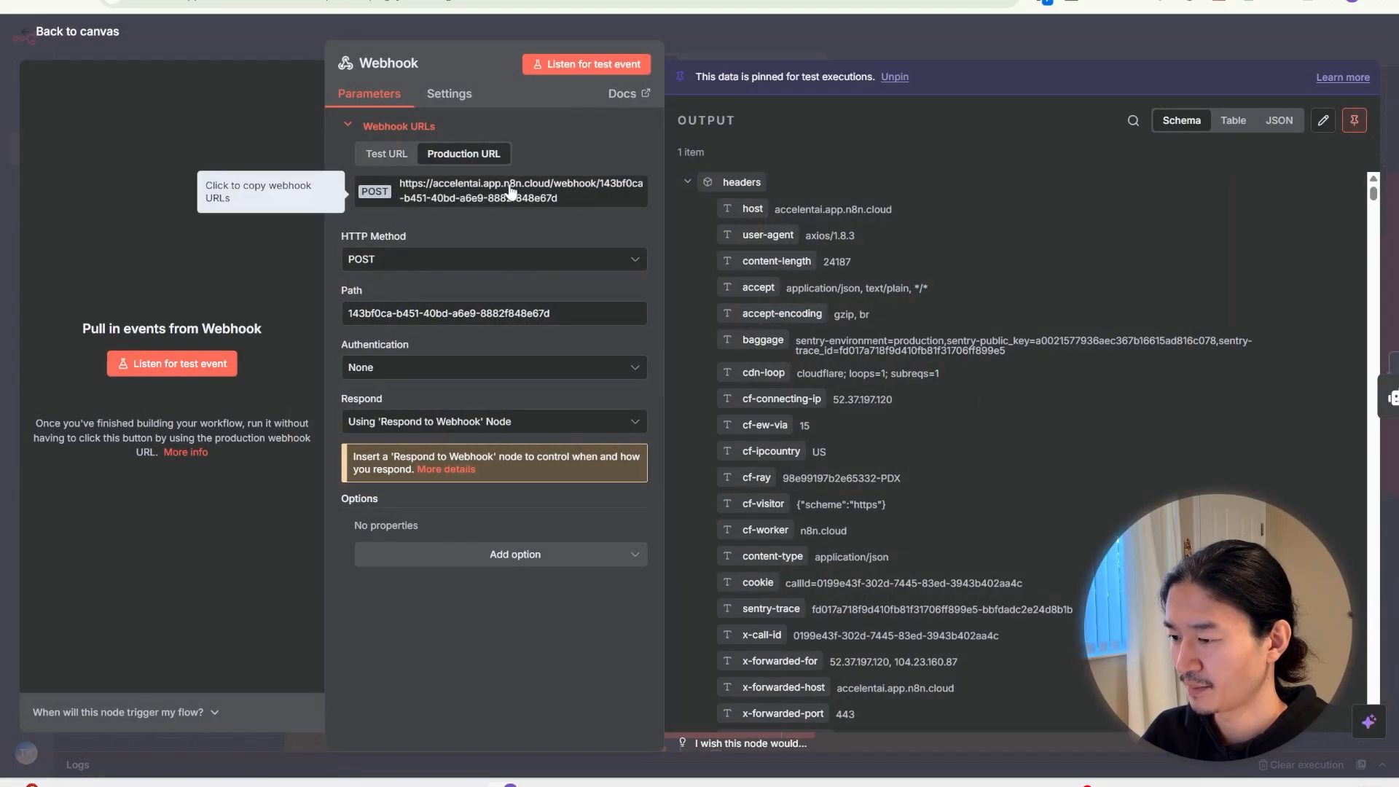
pyautogui.click(583, 1)
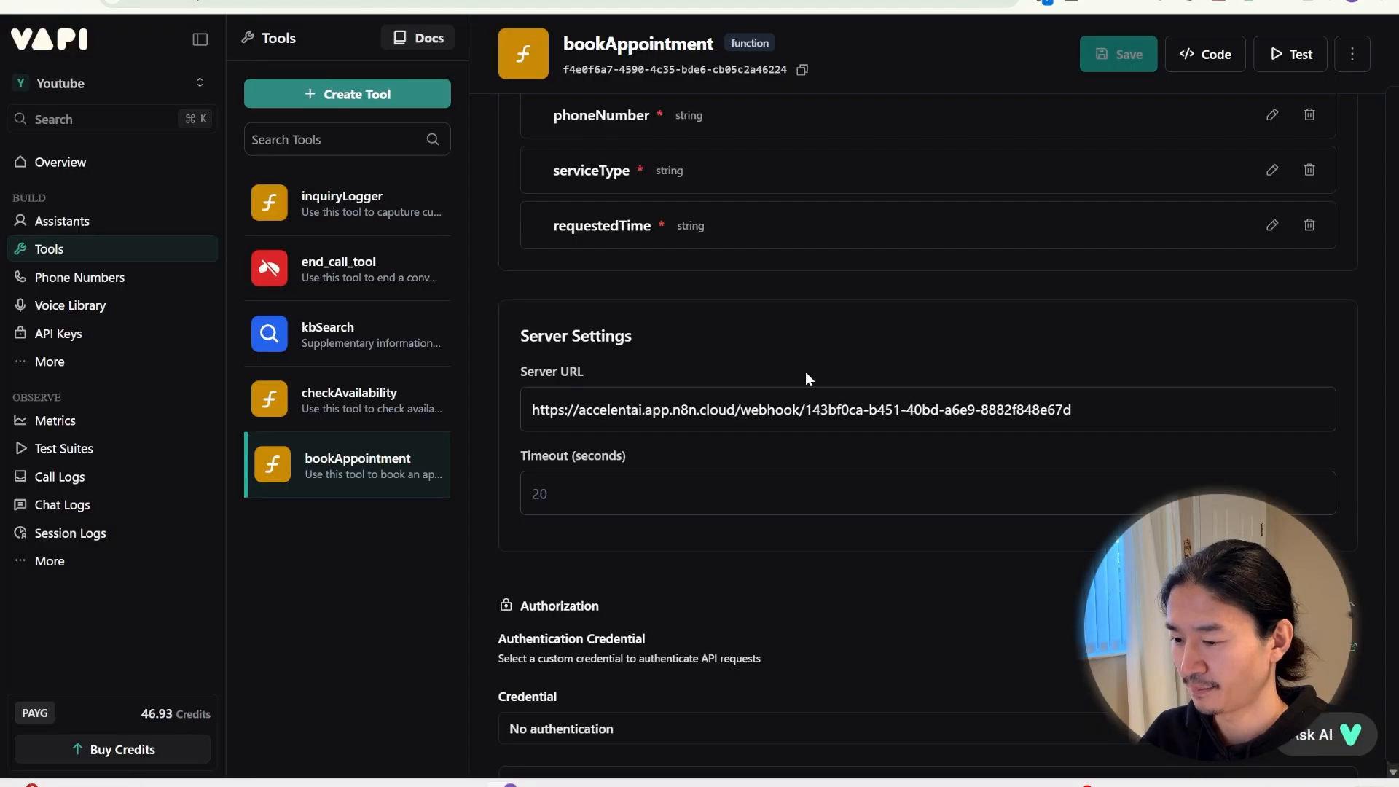
# Open the inquiryLogger tool and review its name and description
pyautogui.click(388, 203)
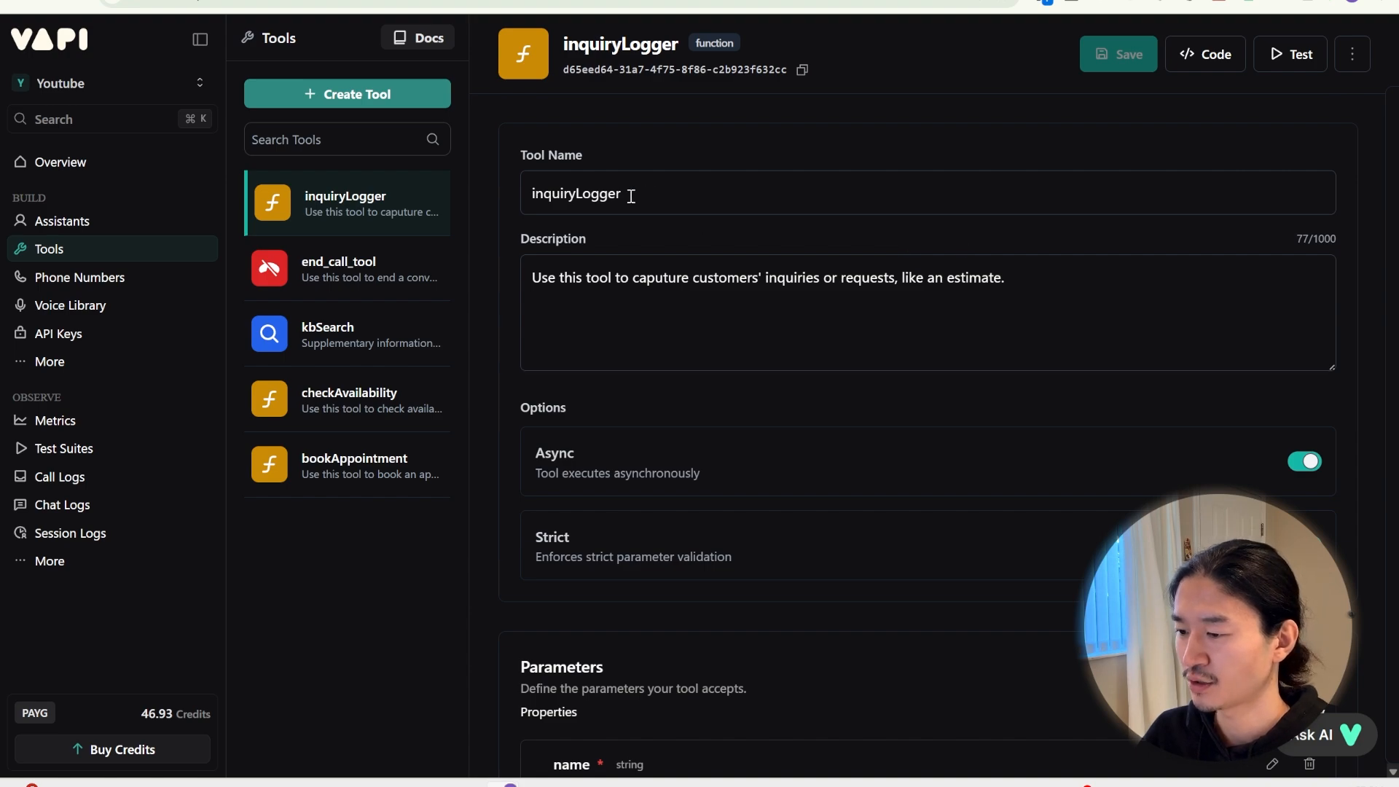
pyautogui.moveTo(581, 195); pyautogui.dragTo(446, 206)
pyautogui.moveTo(1083, 275); pyautogui.dragTo(478, 269)
pyautogui.scroll(-1, 861, 366)
pyautogui.click(843, 378)
# Inspect inquiryLogger's name, address, inquiry and phoneNumber parameter definitions
pyautogui.scroll(-1, 619, 354)
pyautogui.scroll(-3, 654, 399)
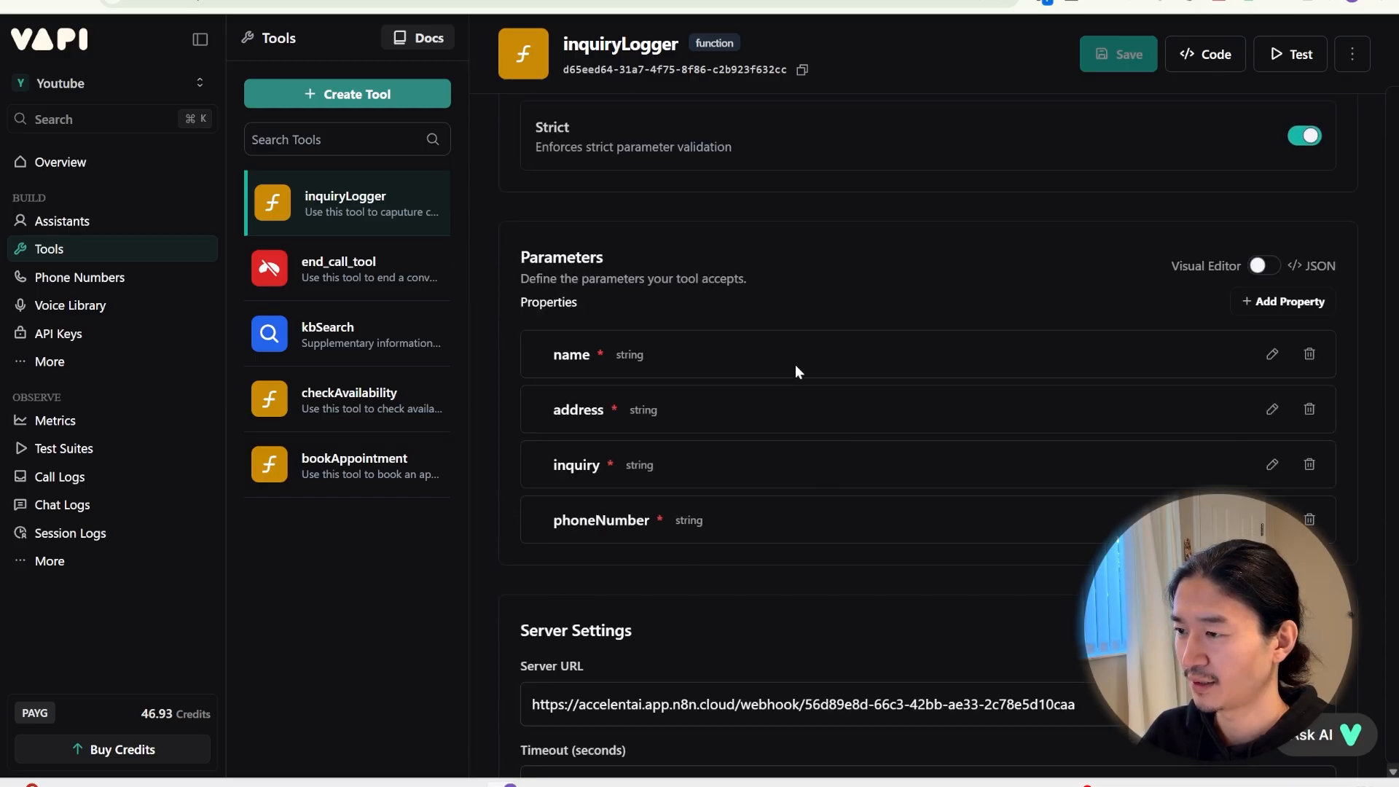
pyautogui.click(1269, 353)
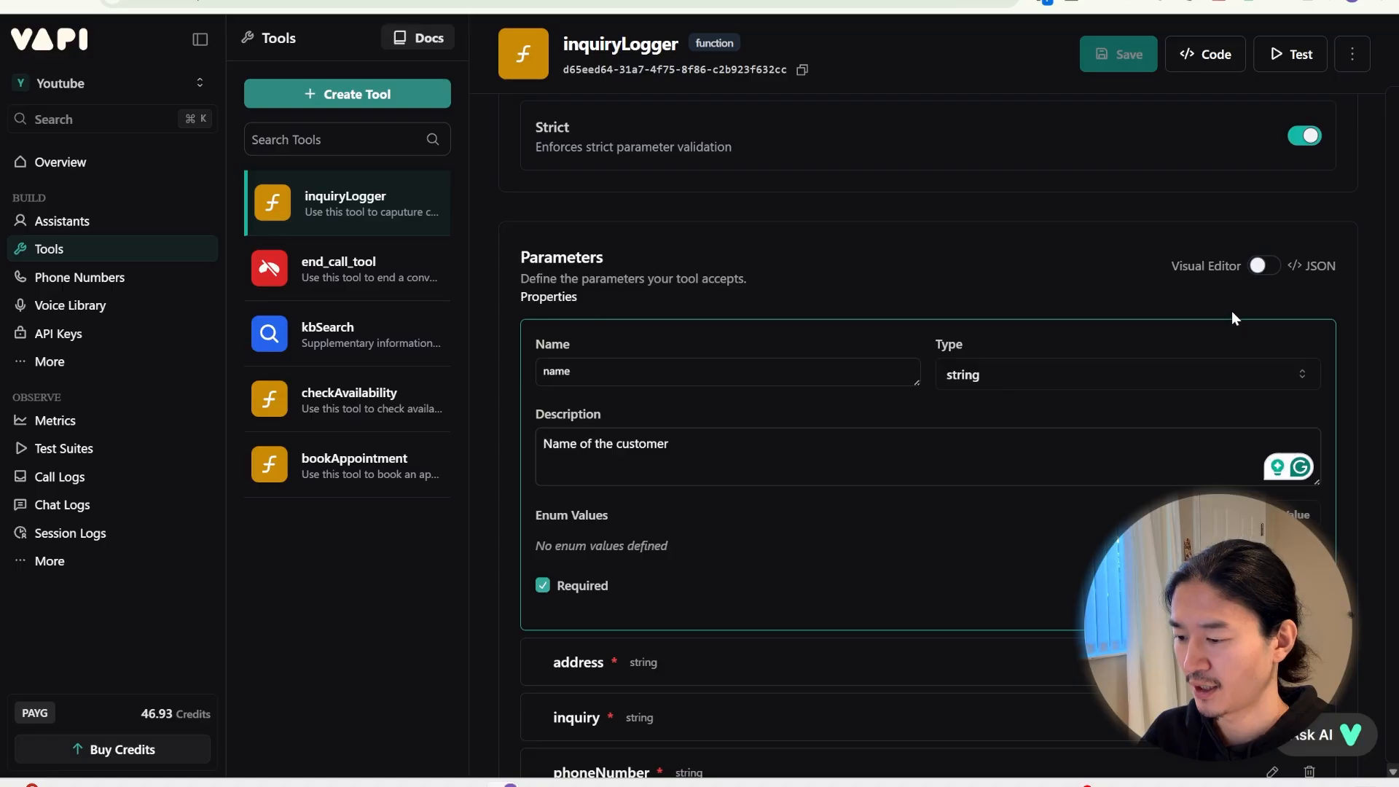
pyautogui.click(1267, 416)
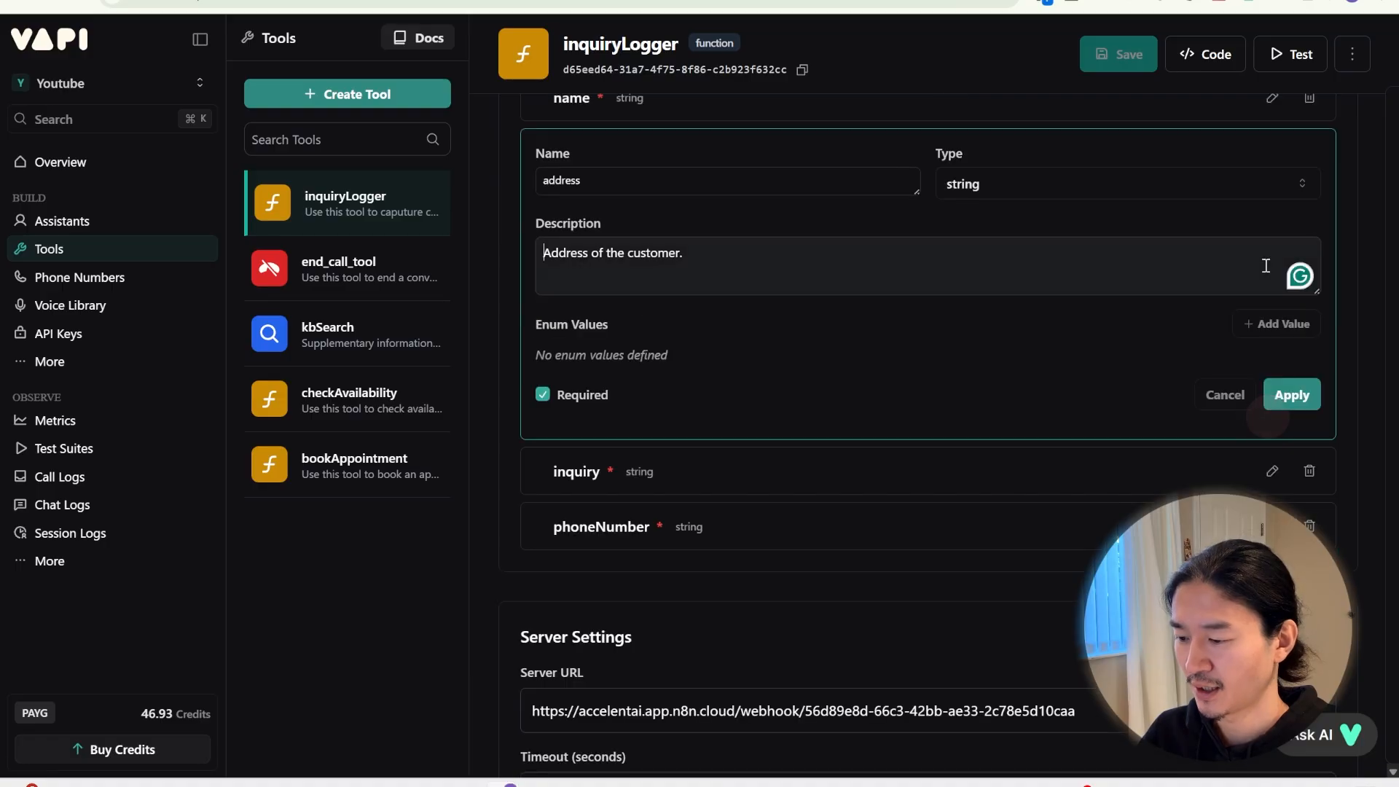
pyautogui.click(1271, 471)
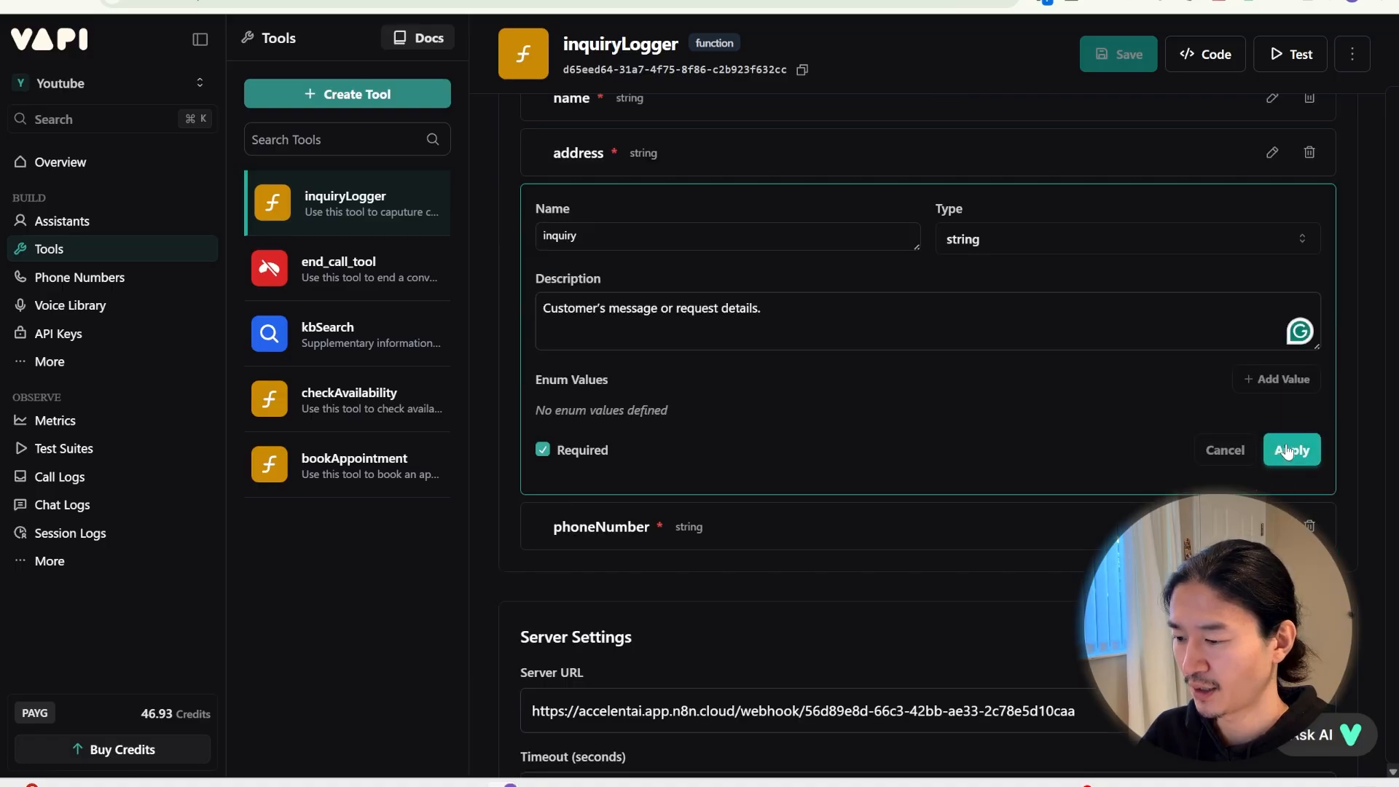
pyautogui.click(1271, 526)
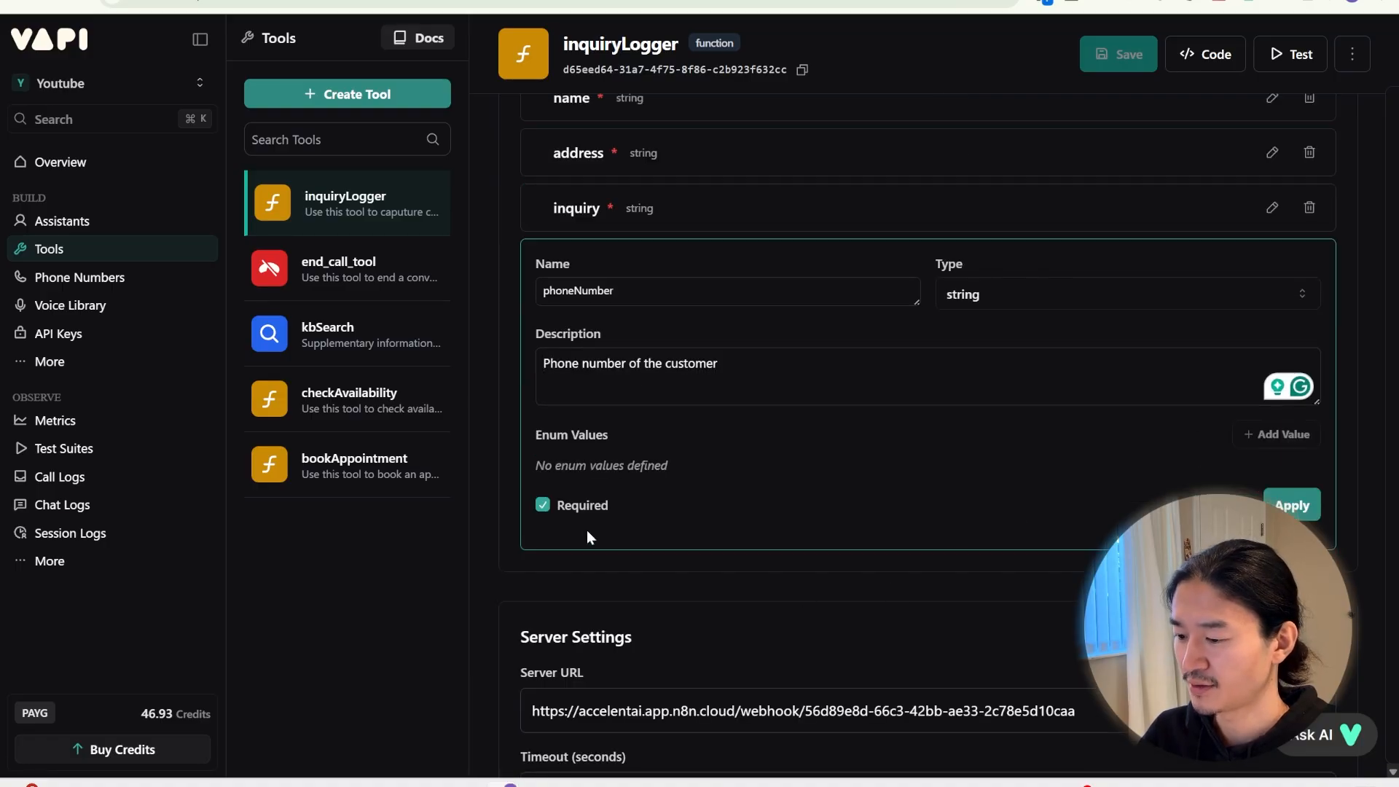
# Show the Log Inquiry webhook's production URL and compare it with the tool's server URL
pyautogui.scroll(1, 558, 364)
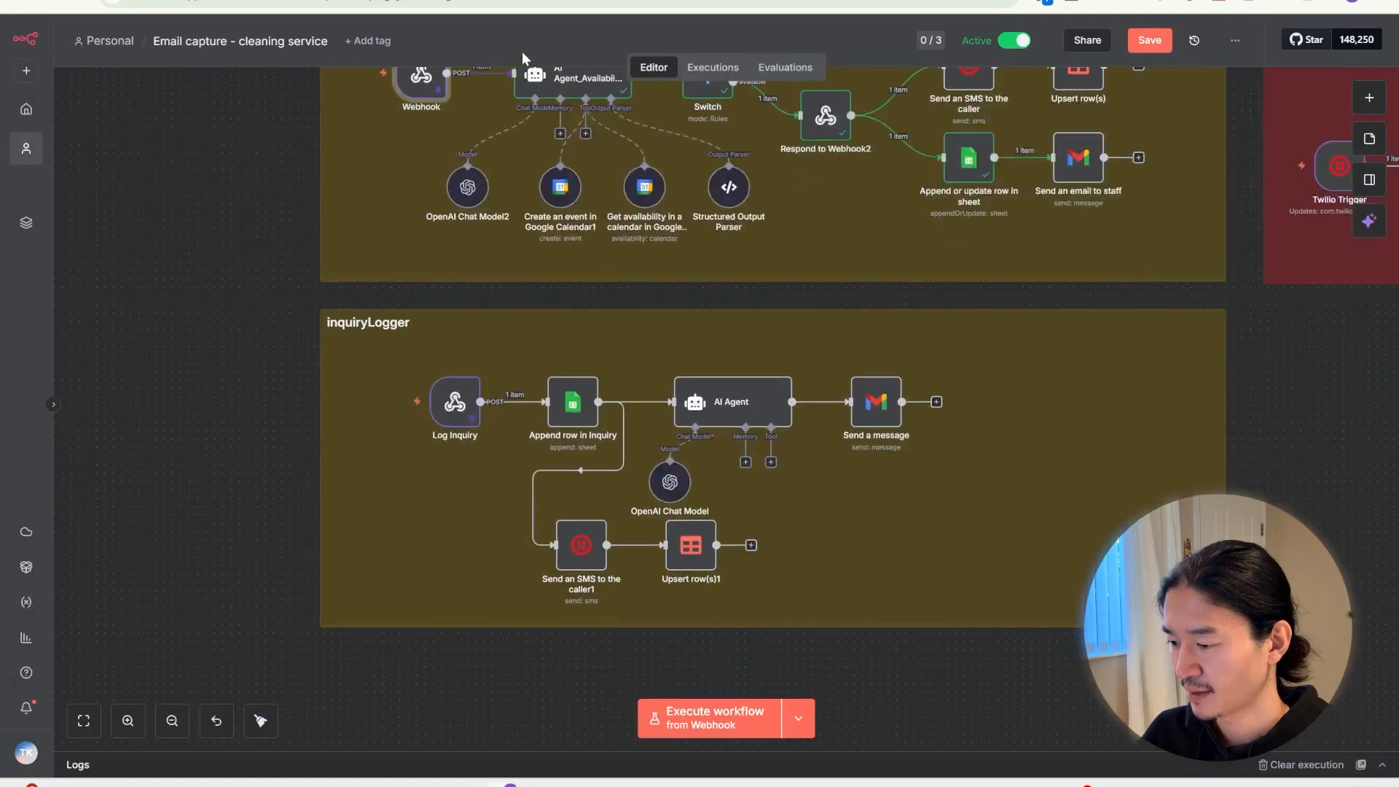
pyautogui.scroll(1, 510, 146)
pyautogui.moveTo(451, 421)
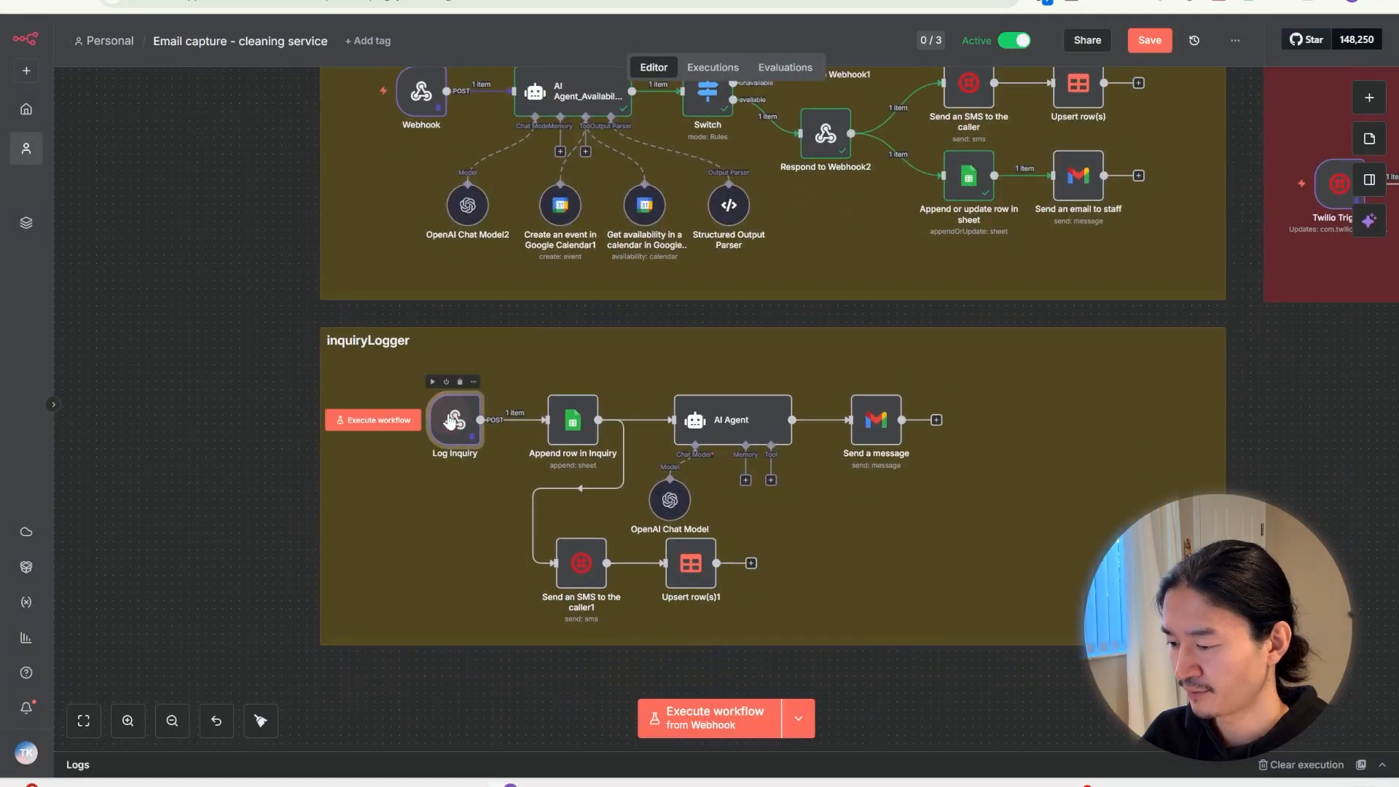
pyautogui.doubleClick(451, 421)
pyautogui.click(463, 153)
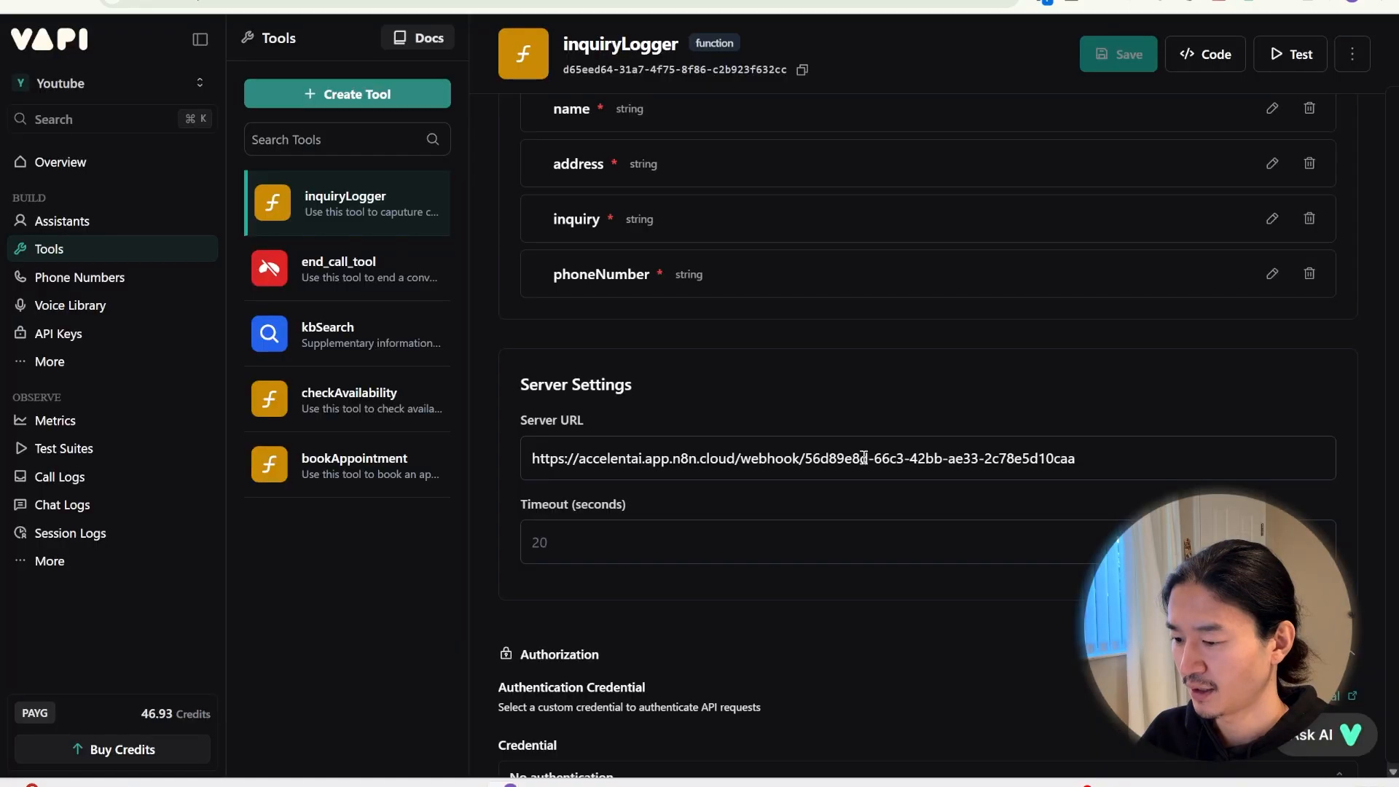
pyautogui.click(863, 466)
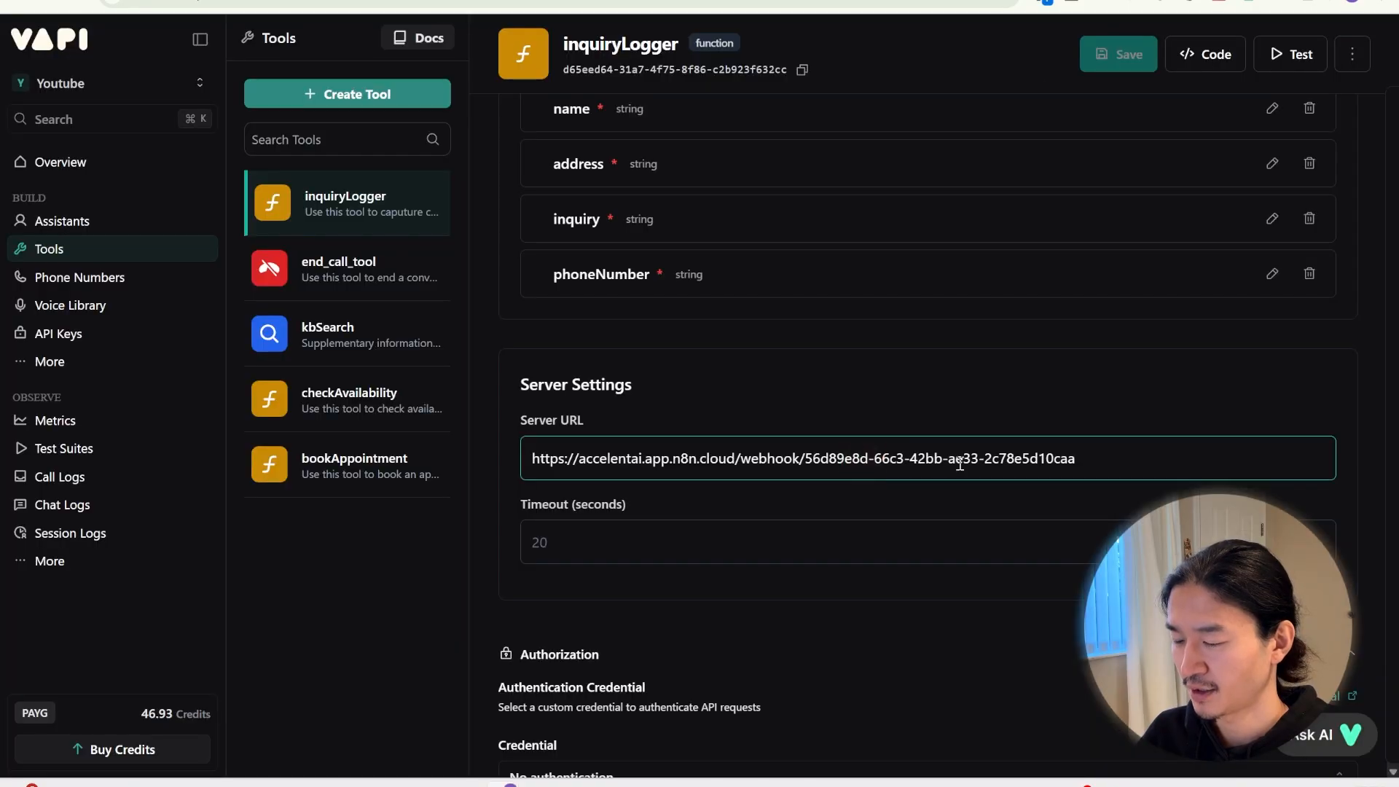
# Open the kbSearch tool and scroll through the Accelent Cleaning store-info notes
pyautogui.click(658, 428)
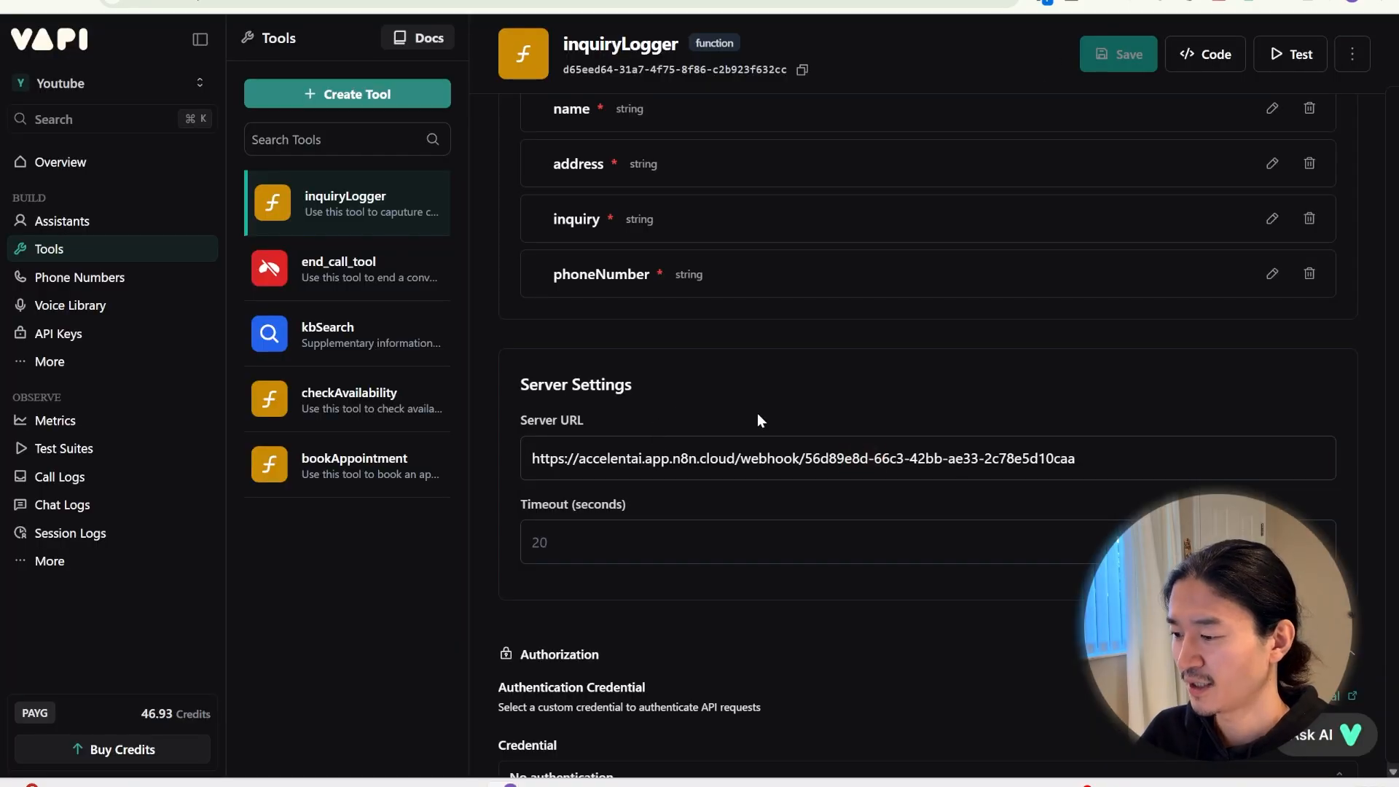
pyautogui.click(371, 333)
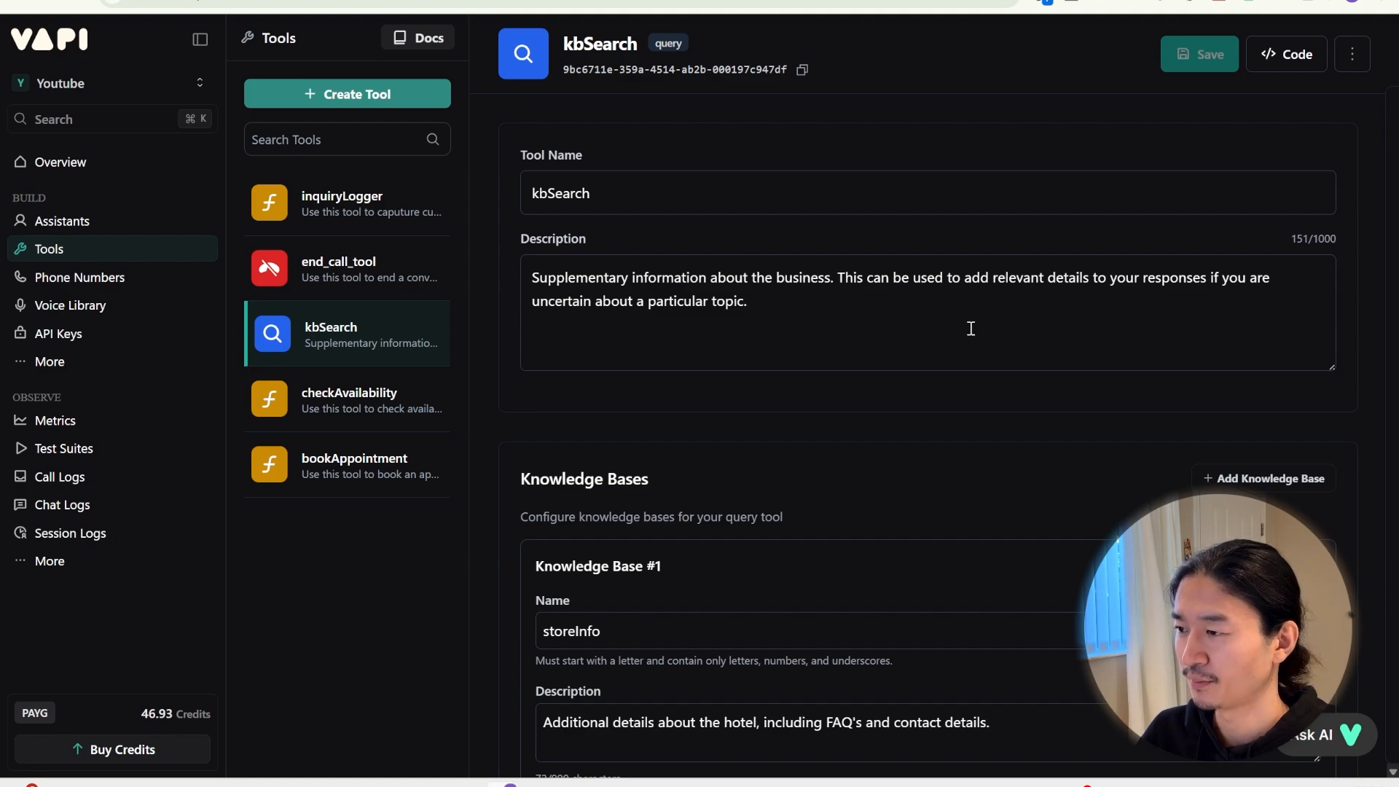
pyautogui.hotkey('alt', 'Tab')
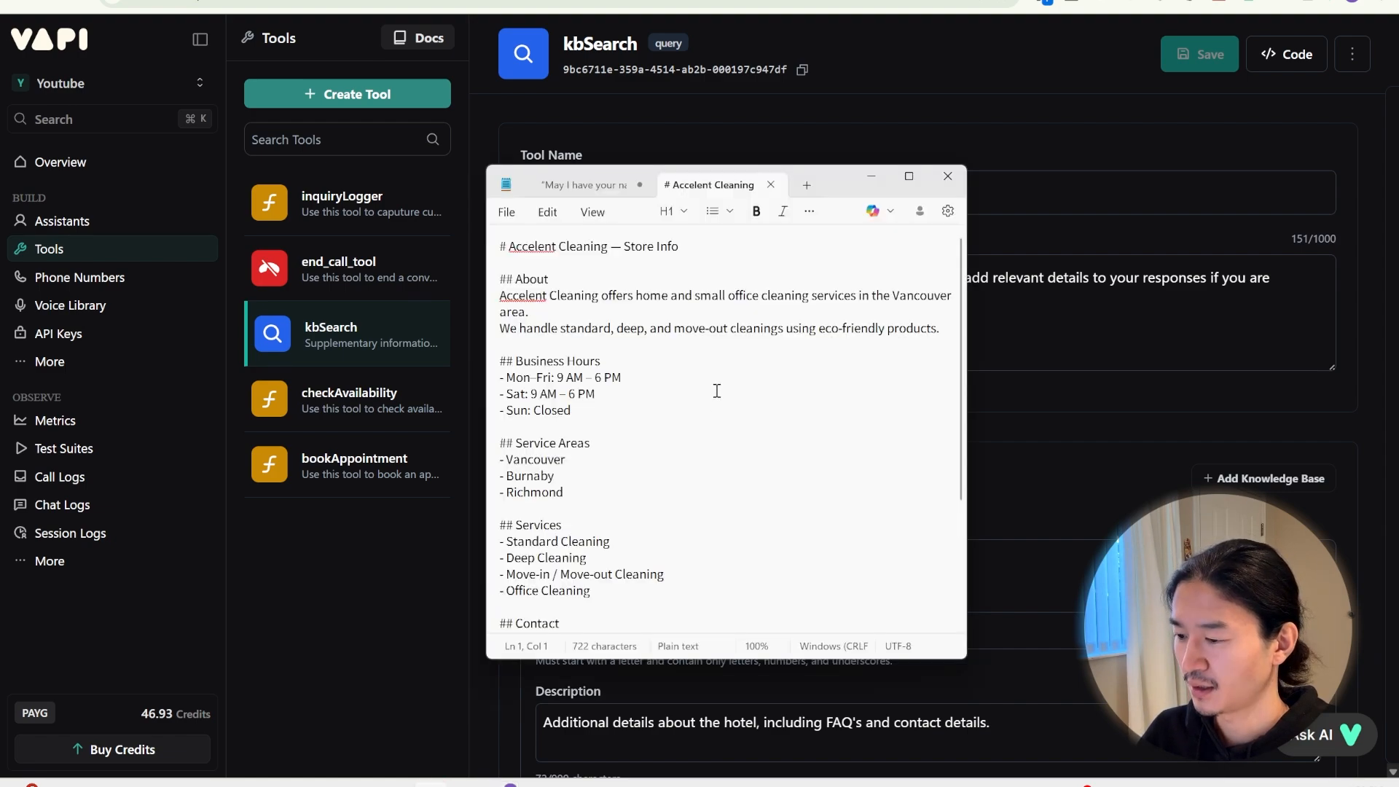
pyautogui.scroll(-2, 821, 486)
pyautogui.scroll(-3, 787, 485)
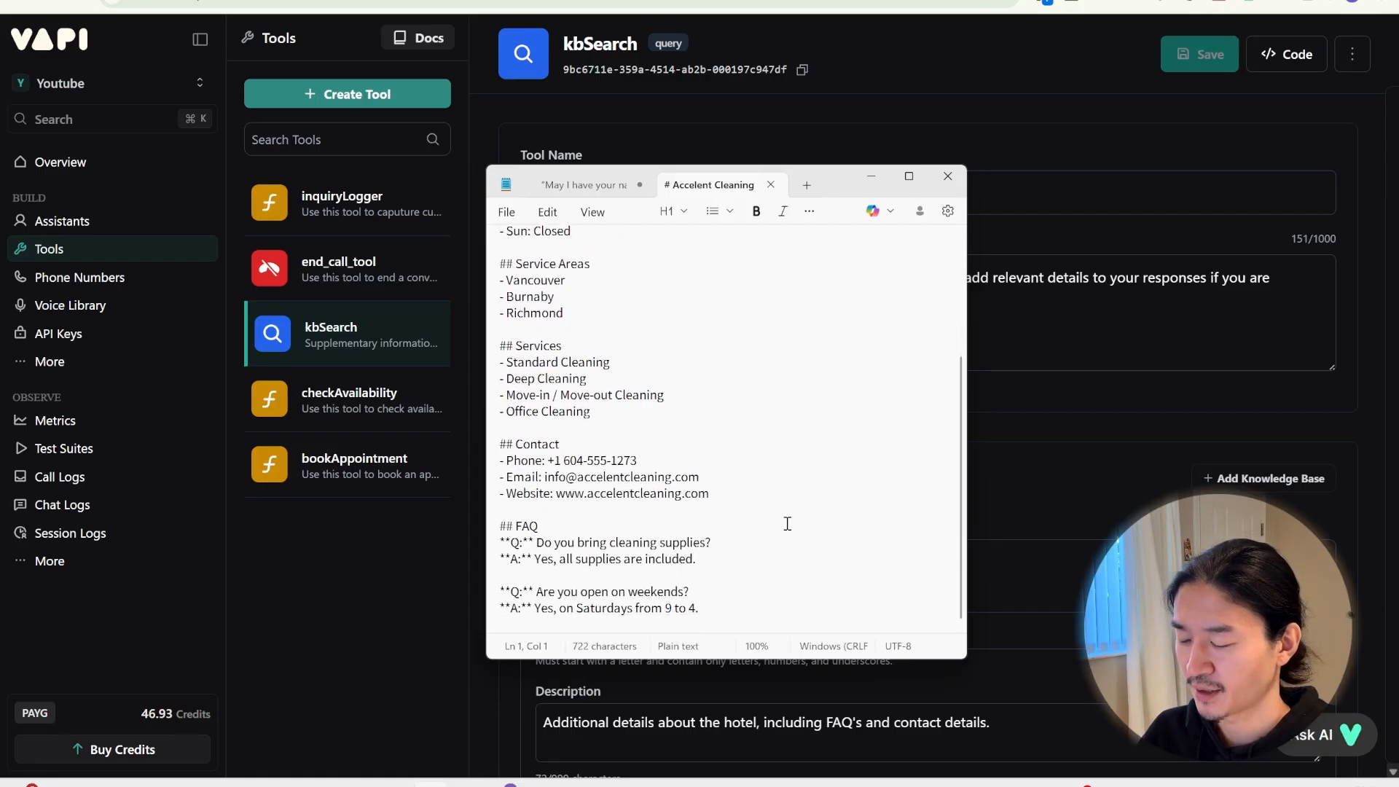
pyautogui.click(64, 361)
# Check the uploaded Accelent Cleaning Store Info.txt file and kbSearch's knowledge-base files
pyautogui.click(287, 415)
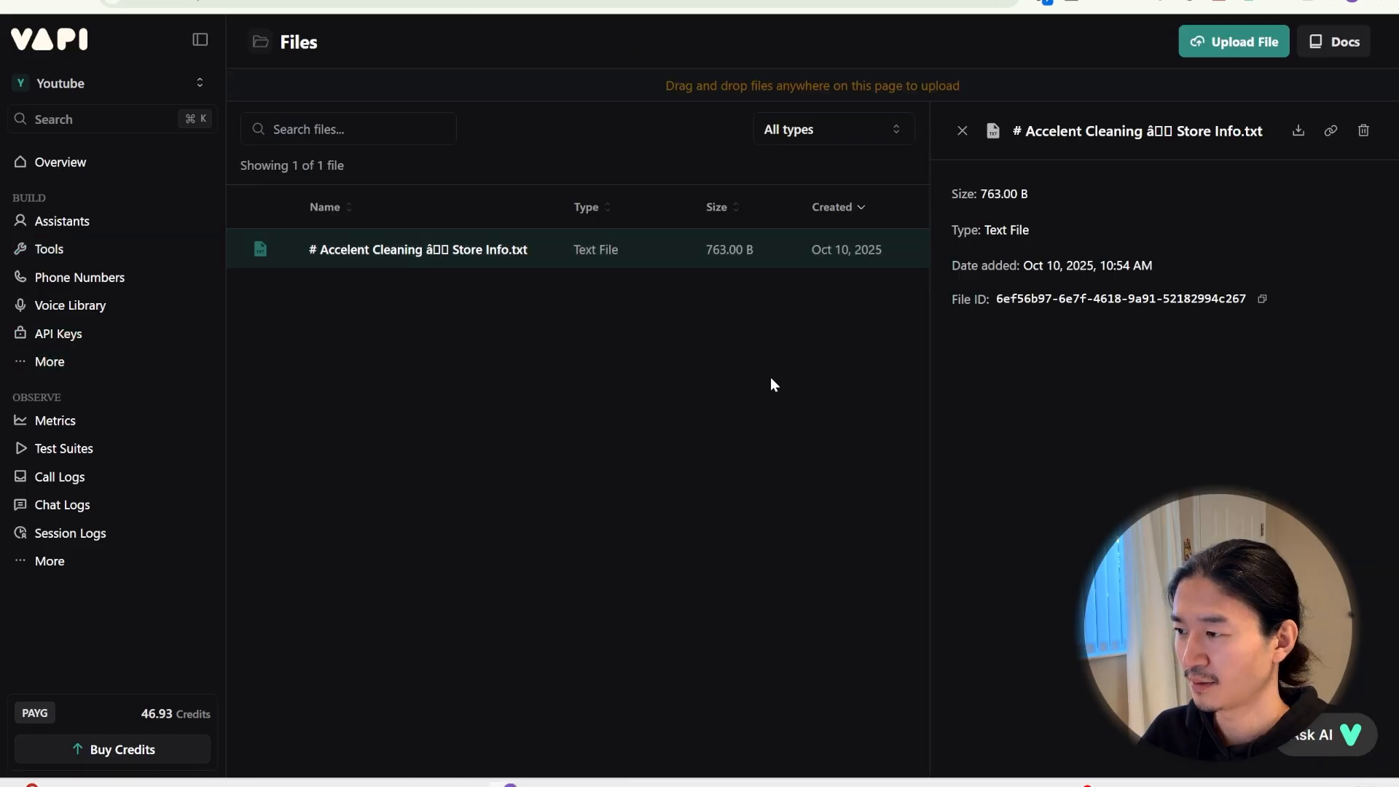
pyautogui.click(48, 249)
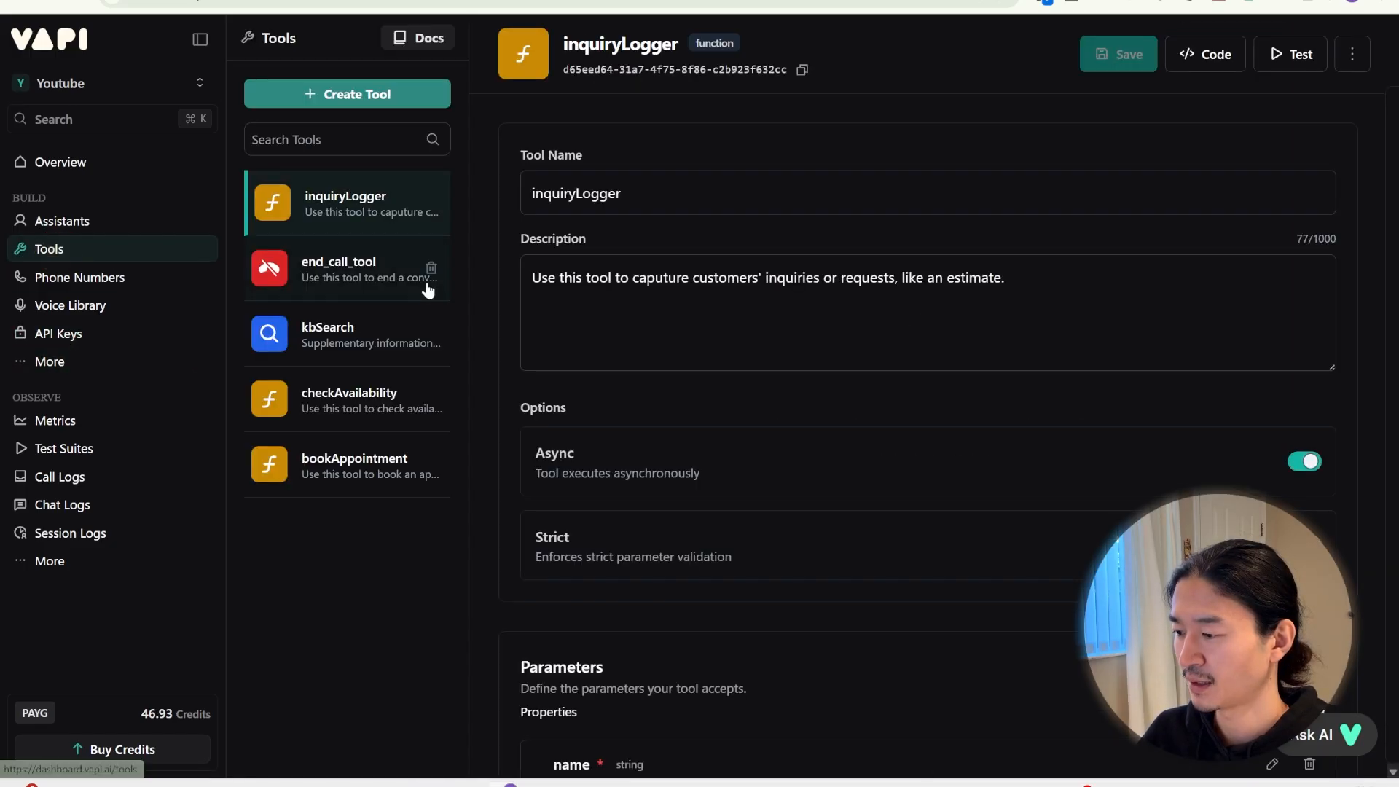
pyautogui.click(352, 341)
pyautogui.click(929, 436)
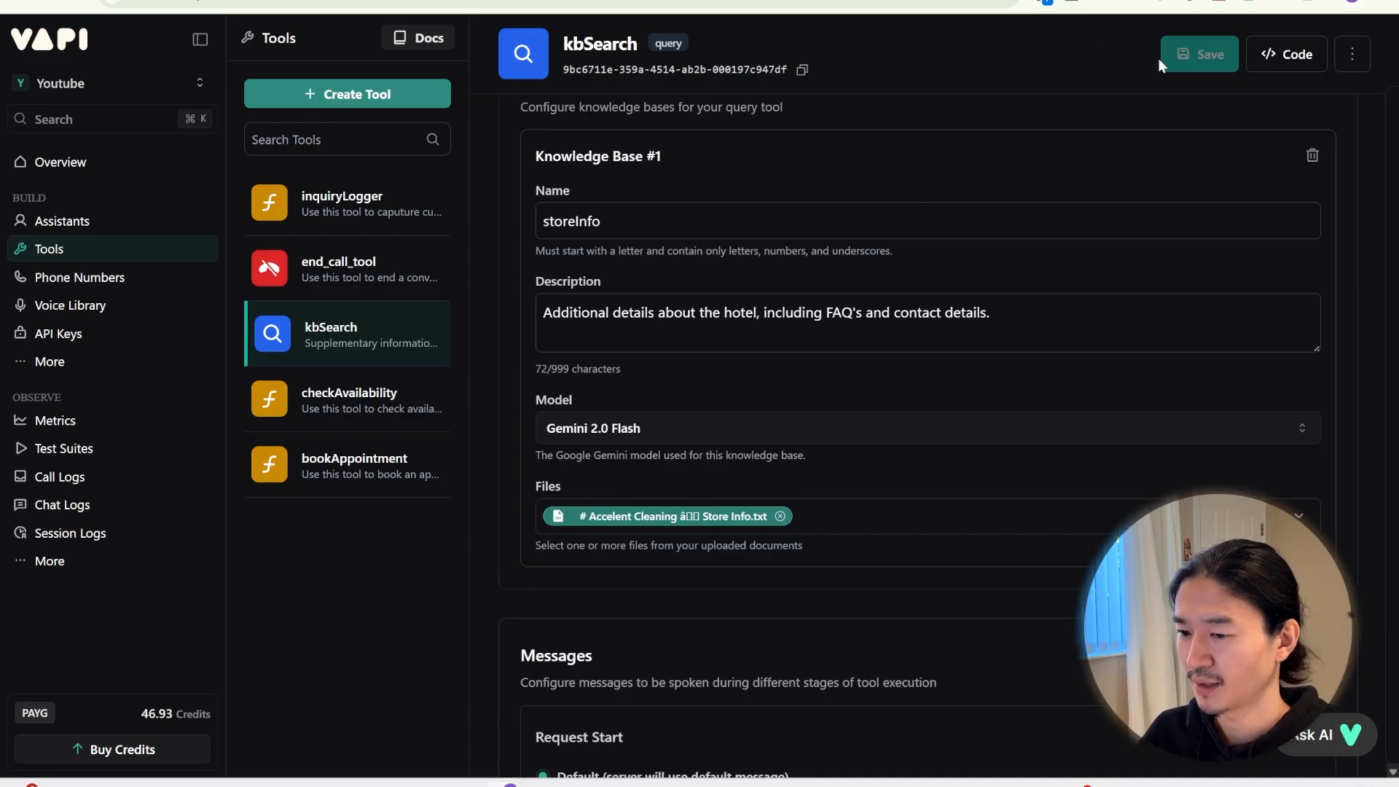
# Review end_call_tool's name and end-conversation description, then open the Cleaning Service assistant
pyautogui.click(382, 282)
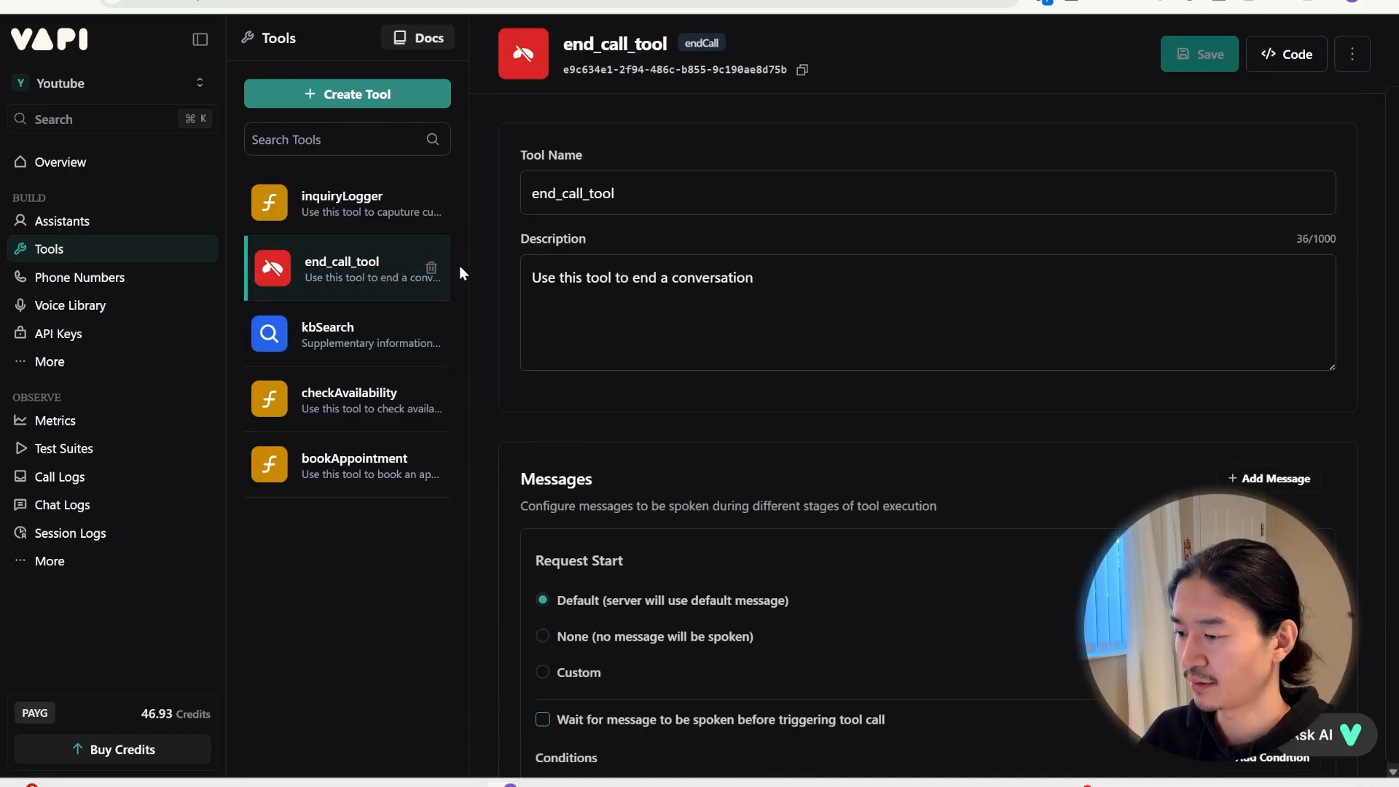
pyautogui.click(348, 108)
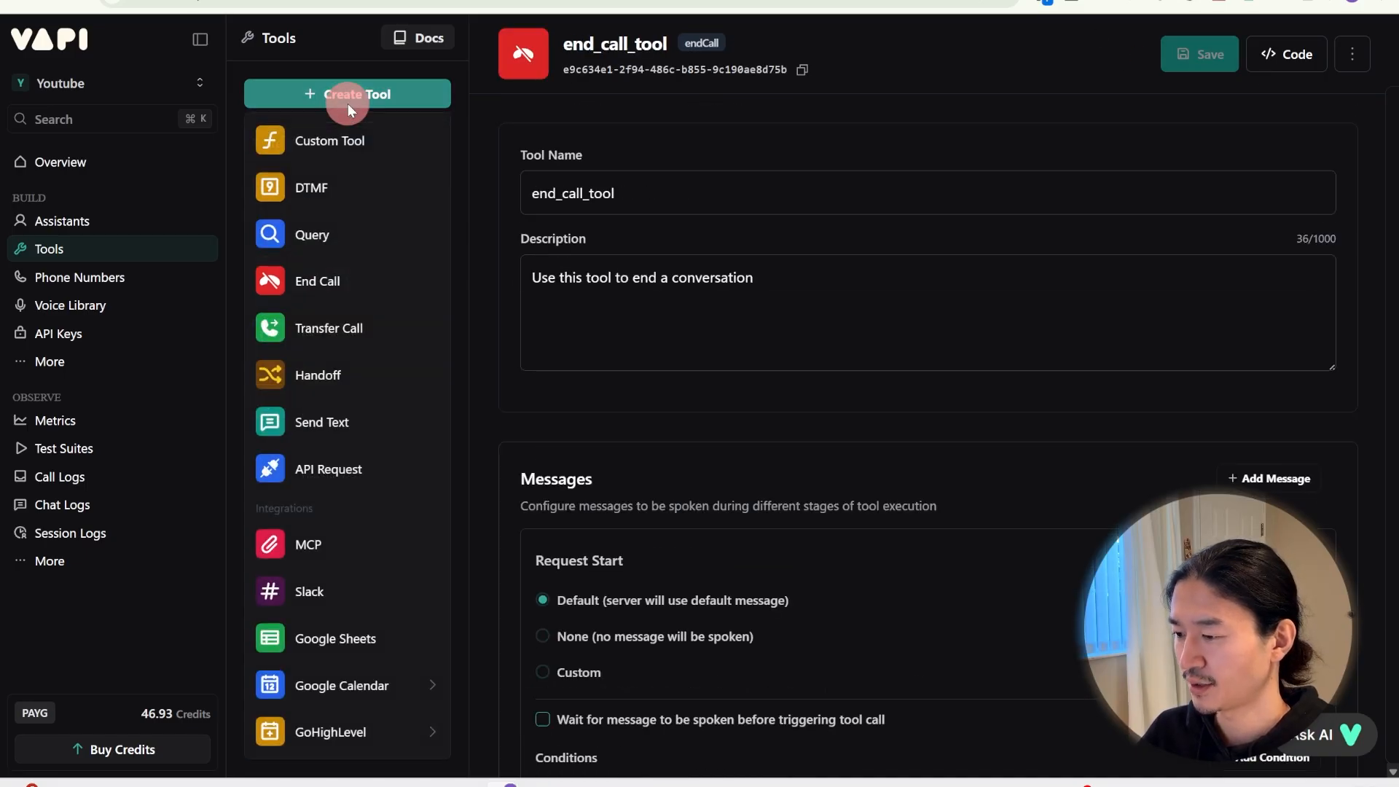
pyautogui.moveTo(670, 193); pyautogui.dragTo(478, 193)
pyautogui.moveTo(758, 277); pyautogui.dragTo(493, 274)
pyautogui.click(958, 437)
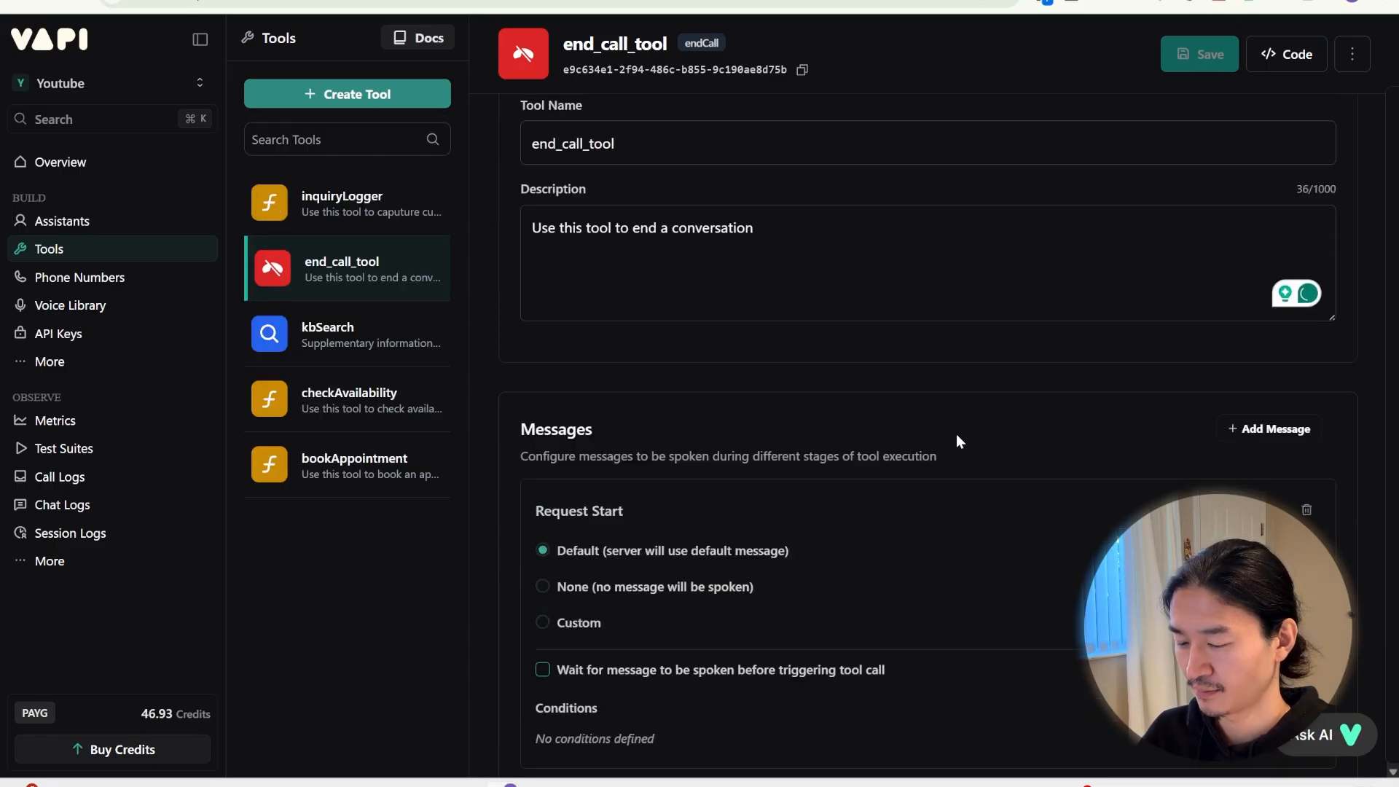
pyautogui.click(105, 232)
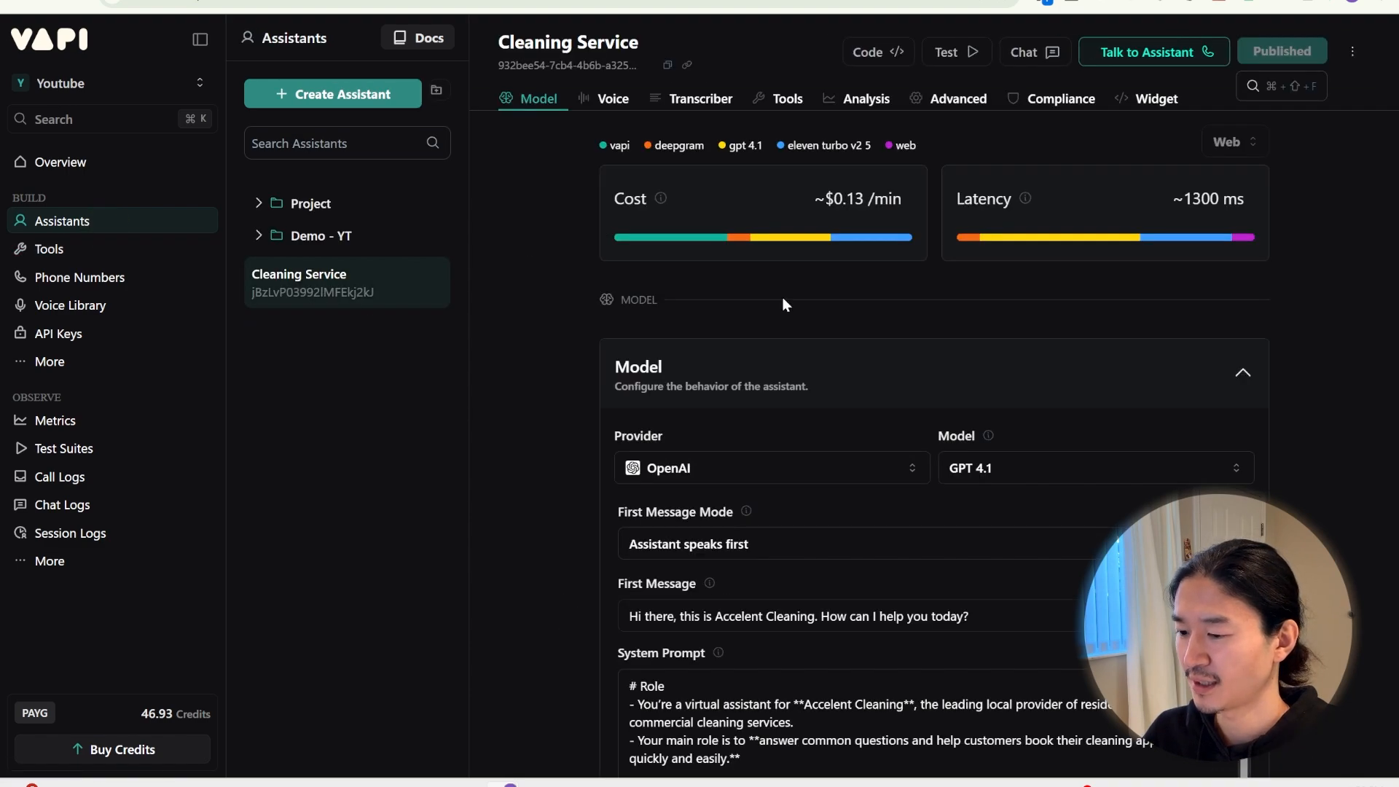
# Tick end_call_tool in the Cleaning Service assistant's tools dropdown and publish the assistant
pyautogui.click(781, 99)
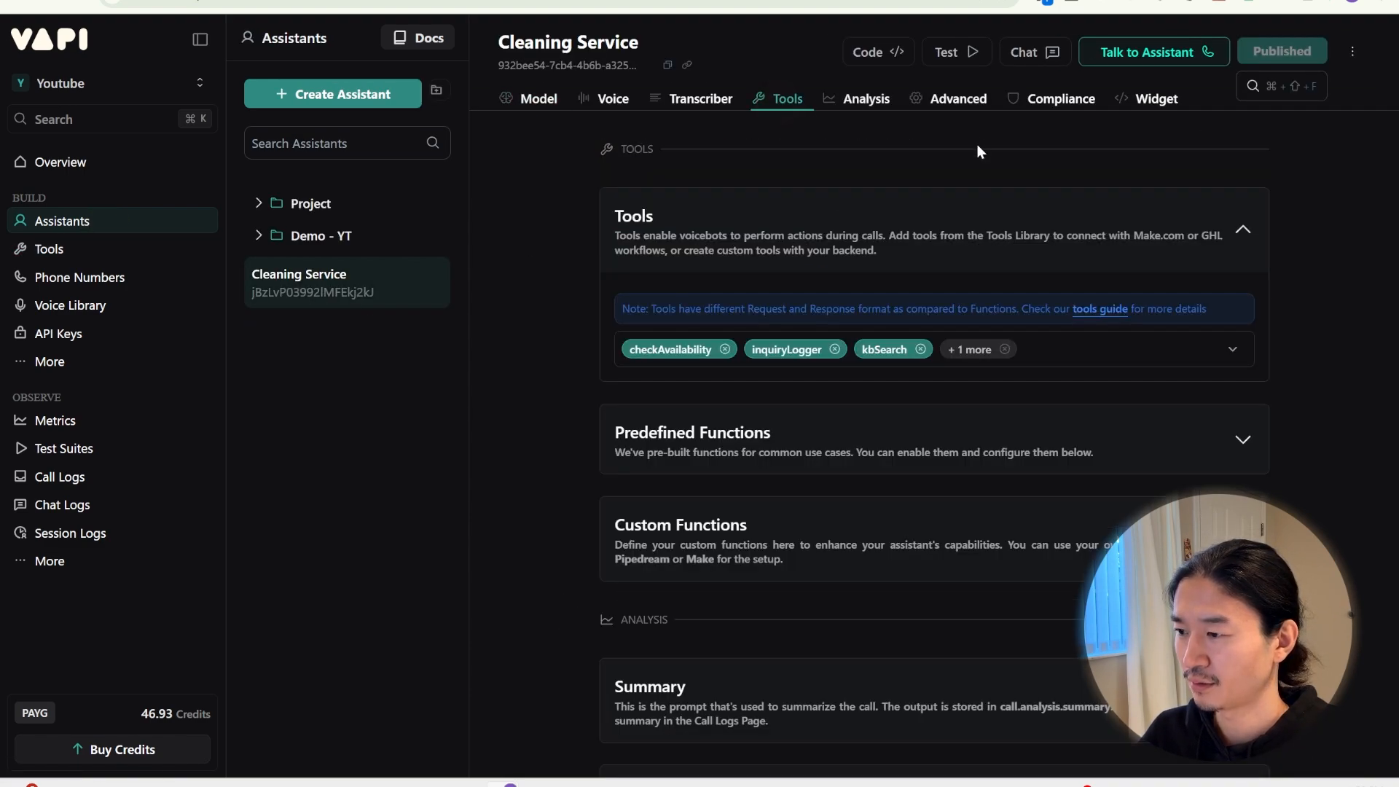
pyautogui.click(1096, 354)
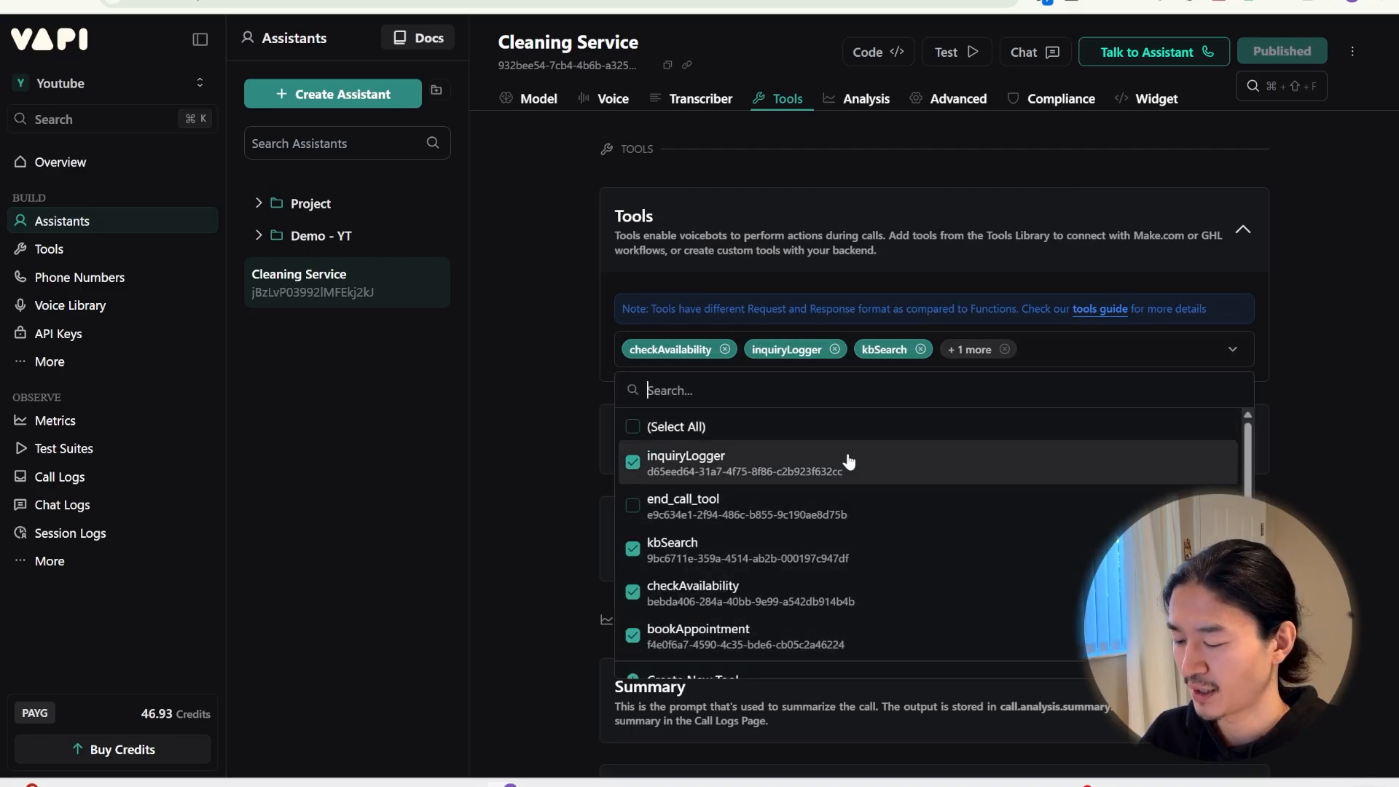
pyautogui.scroll(-1, 772, 539)
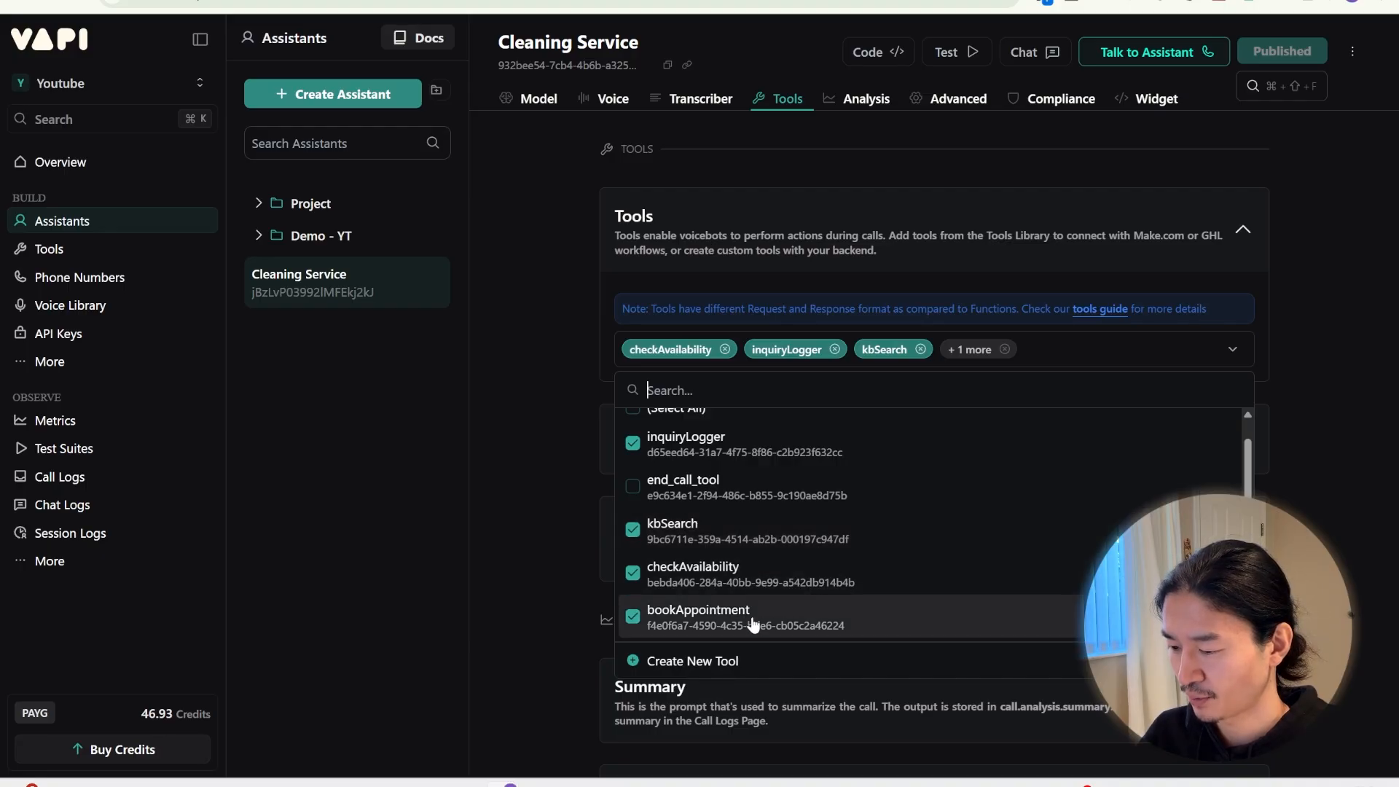
pyautogui.click(634, 488)
pyautogui.click(561, 477)
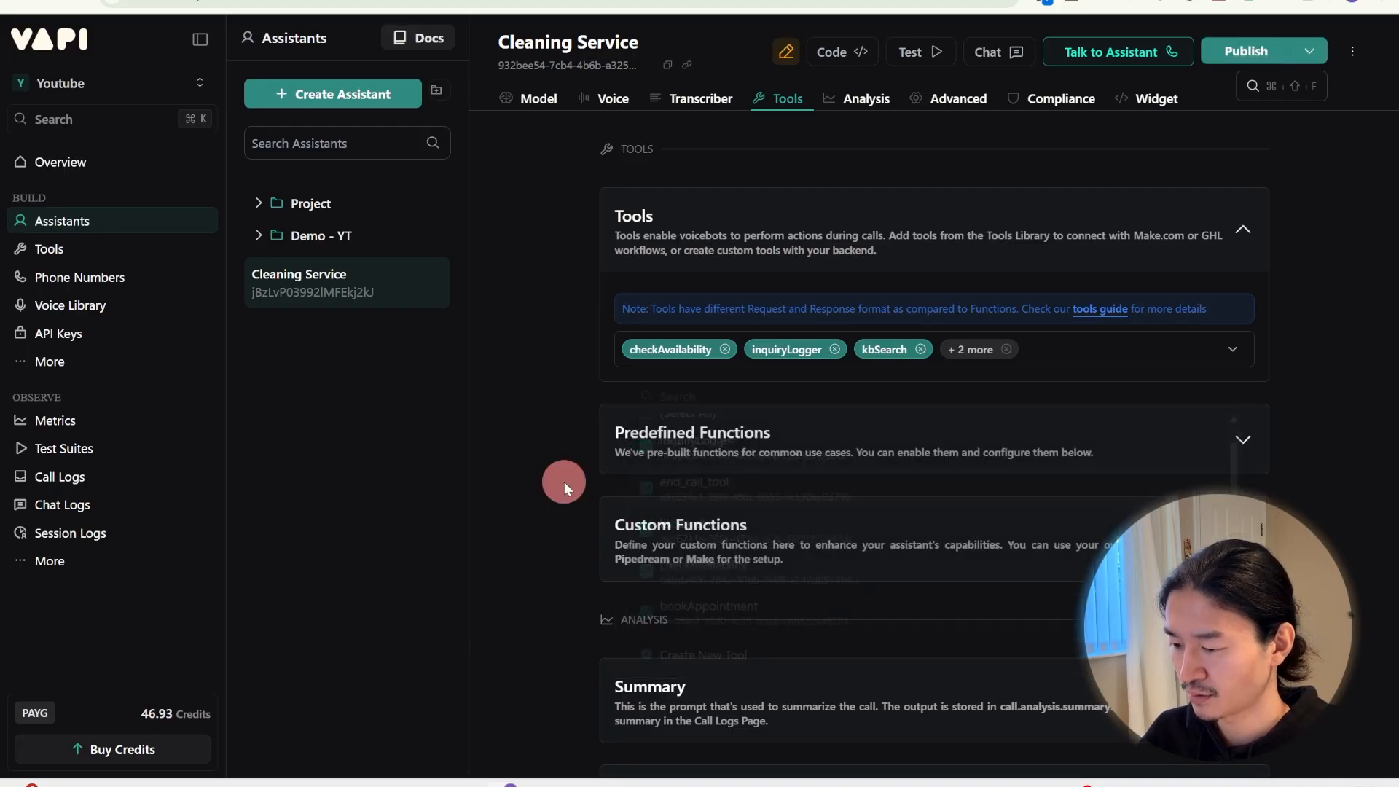
pyautogui.click(1246, 56)
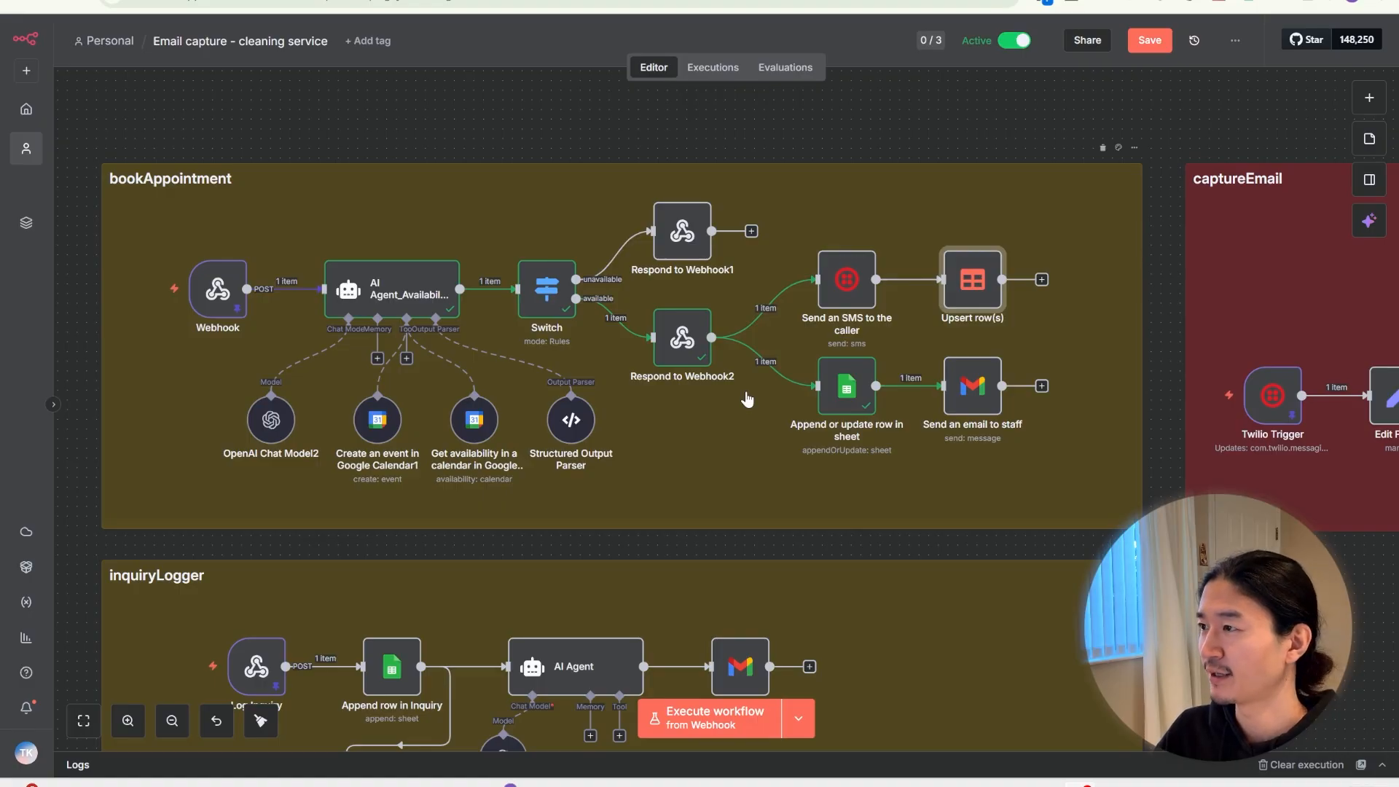
pyautogui.doubleClick(217, 289)
pyautogui.scroll(-10, 893, 478)
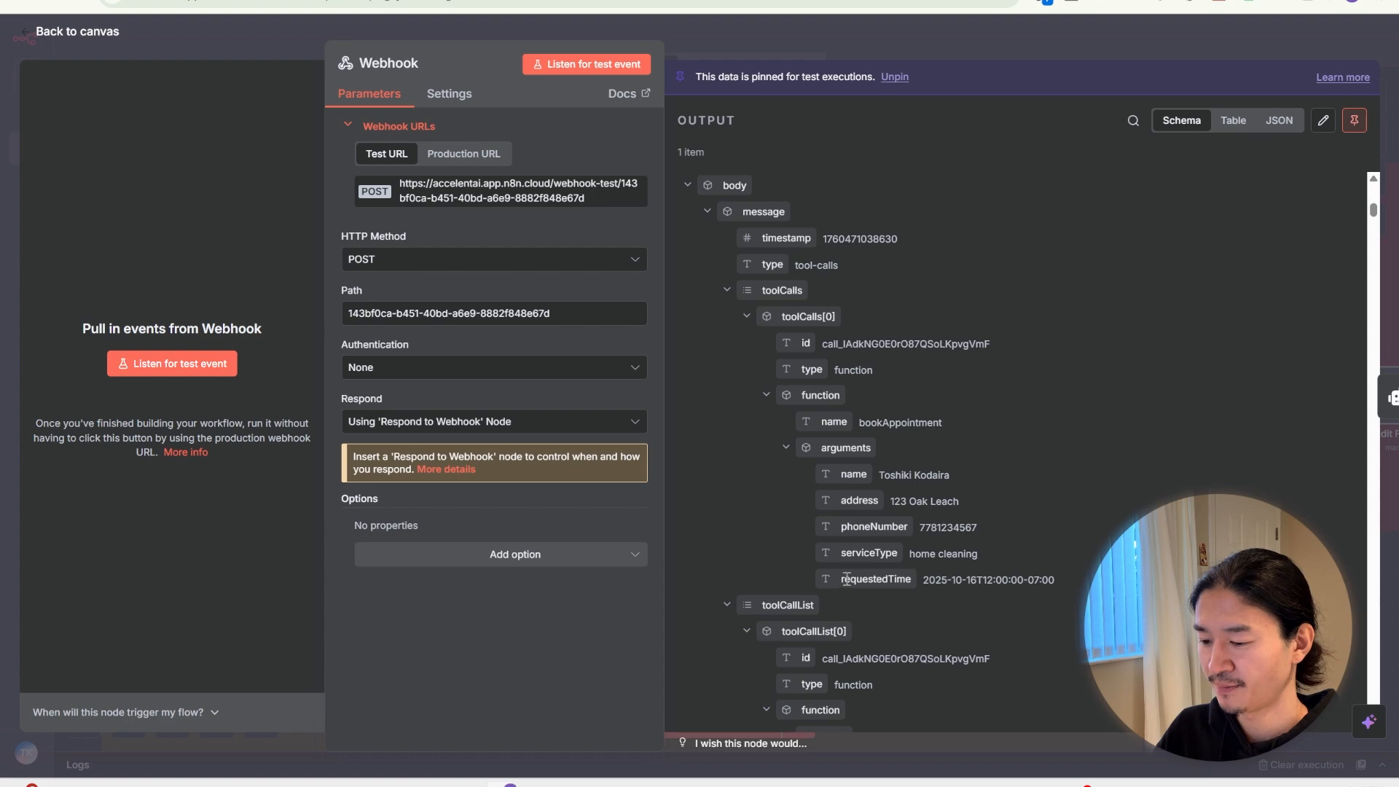
pyautogui.click(804, 41)
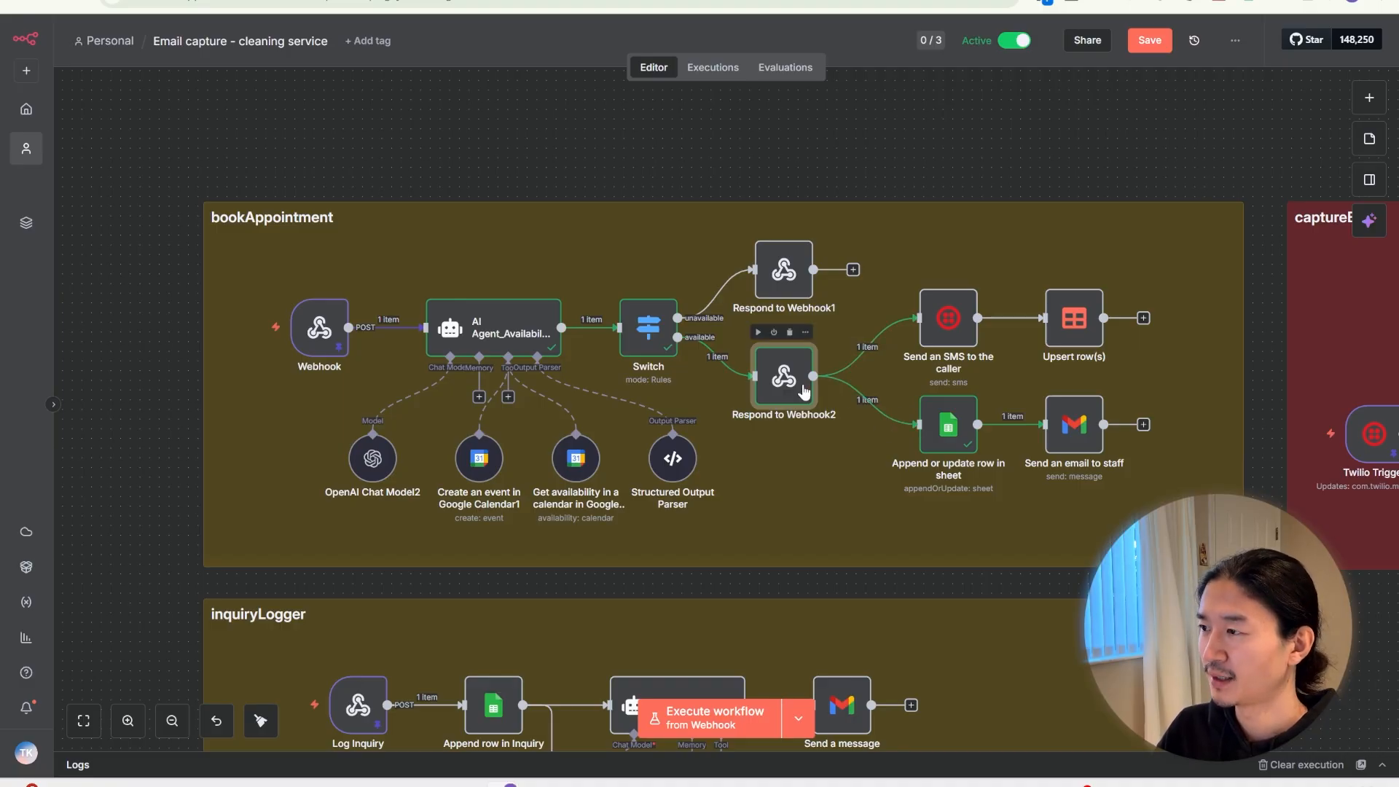
pyautogui.hscroll(2, 803, 391)
pyautogui.scroll(-1, 803, 392)
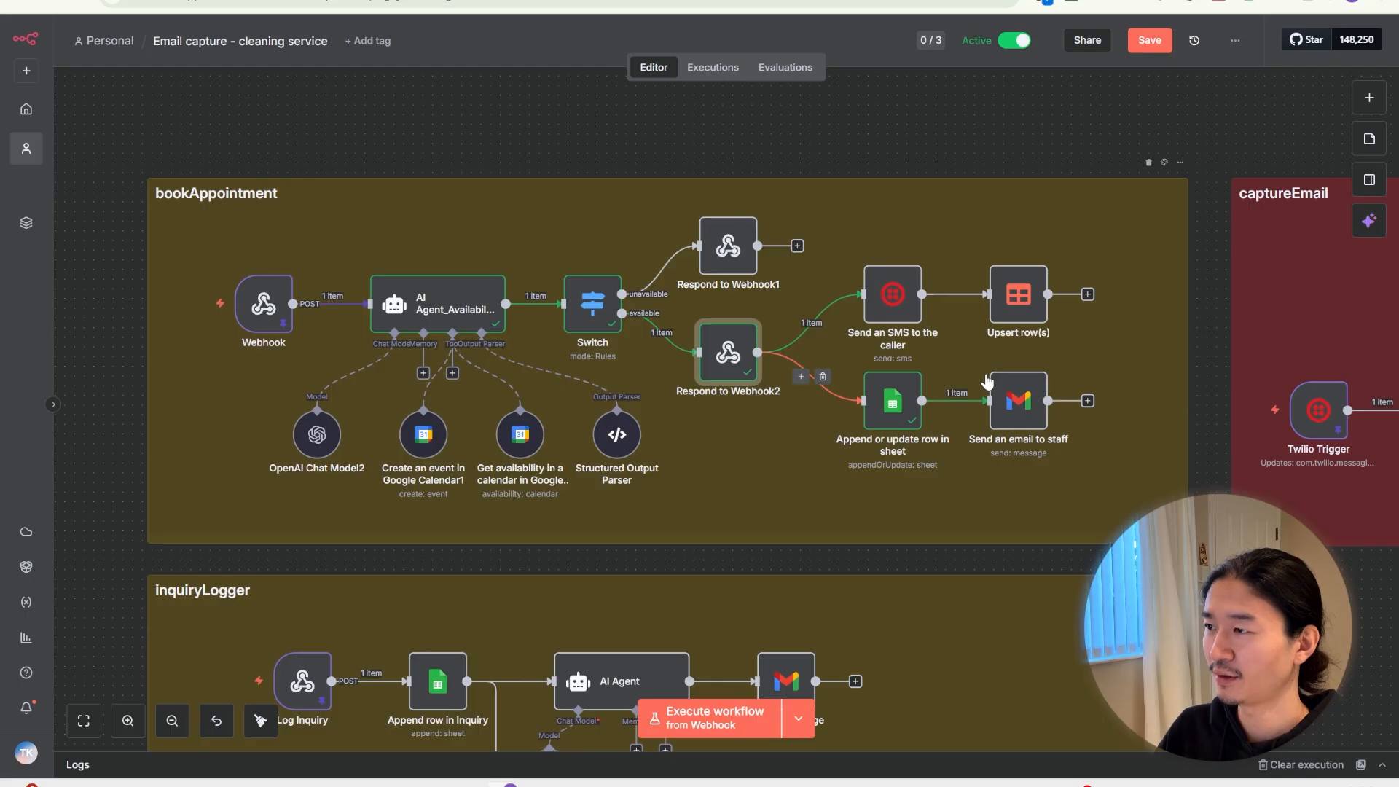
# Preview the Send an SMS to the caller step's message expression, then close it
pyautogui.doubleClick(908, 305)
pyautogui.click(922, 577)
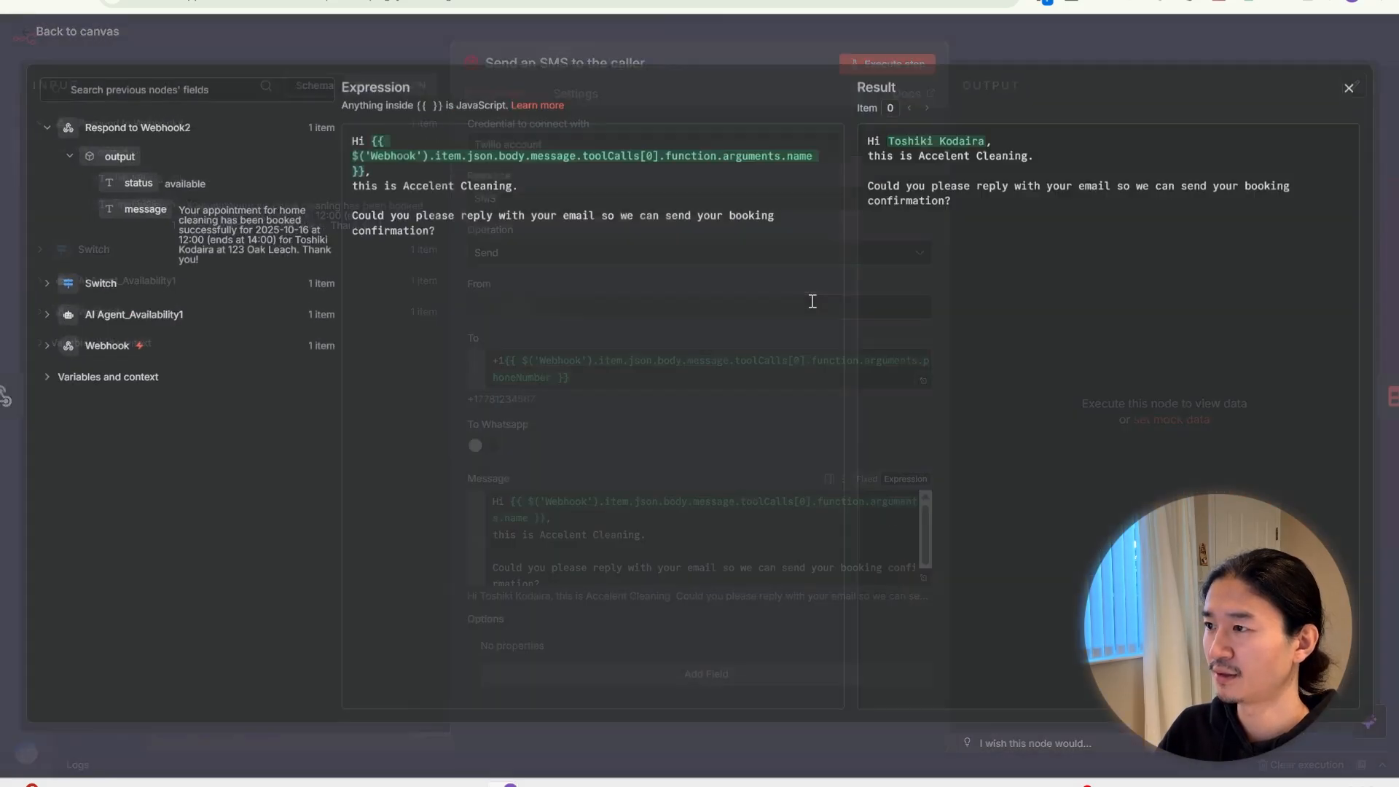
pyautogui.click(1051, 58)
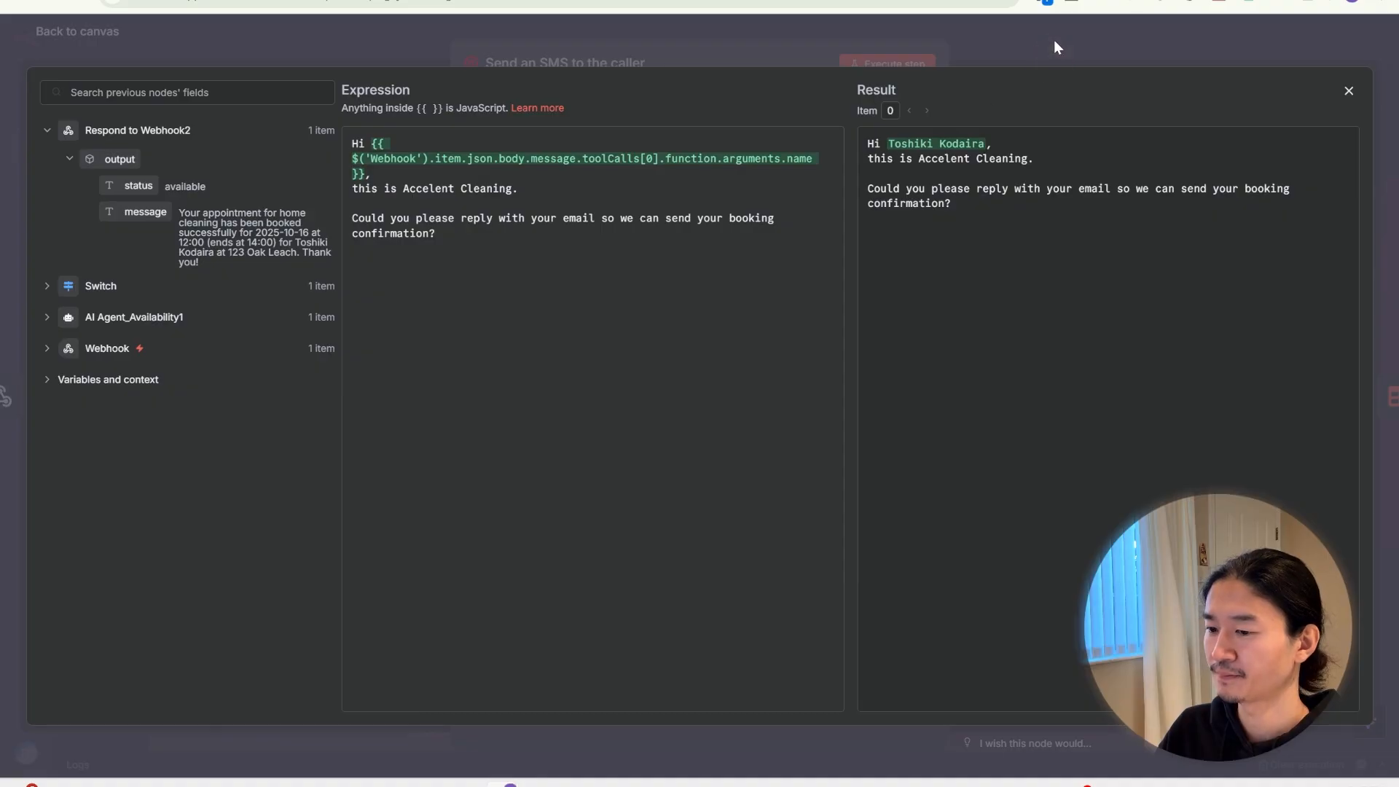
pyautogui.click(1053, 40)
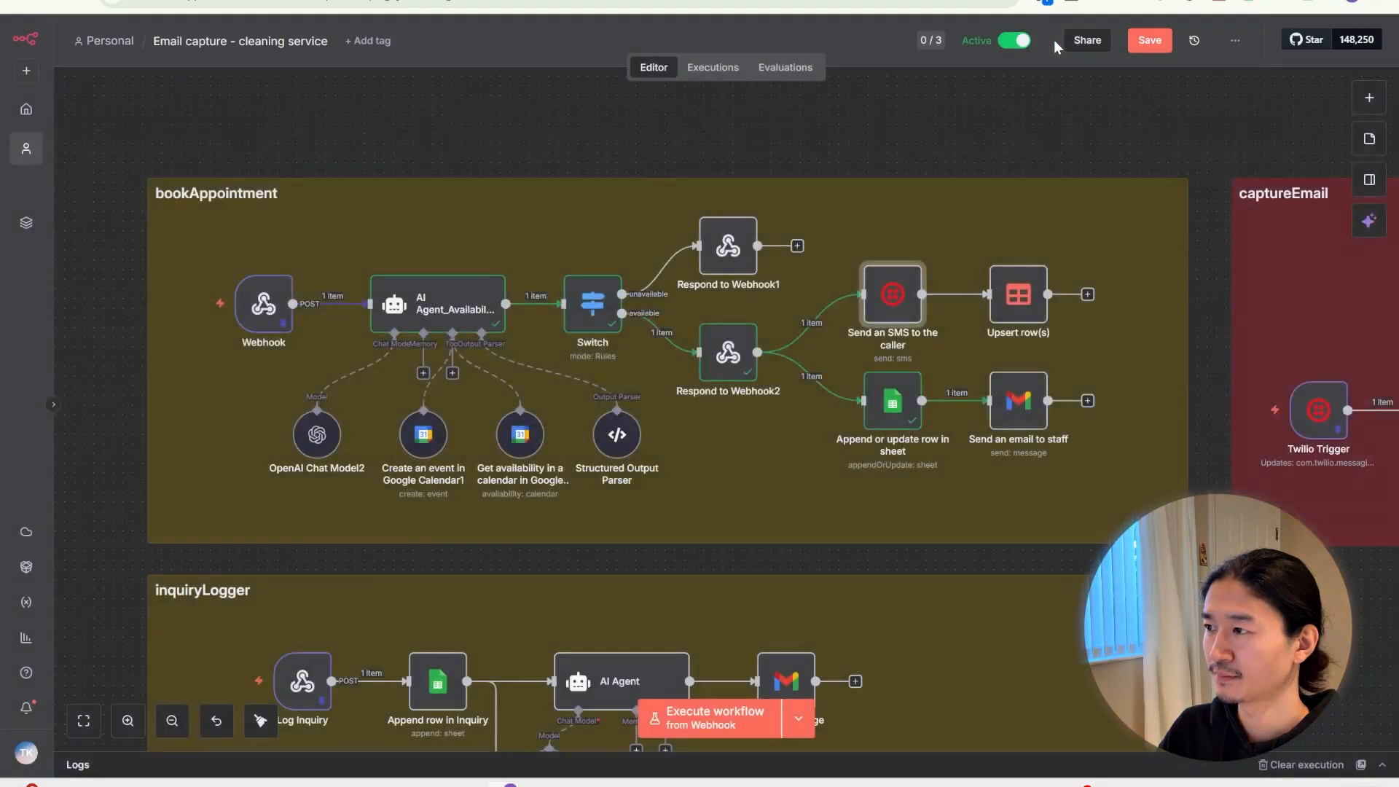
# Scroll through the Upsert row(s) step's smsLog fields and return to the canvas
pyautogui.doubleClick(1015, 299)
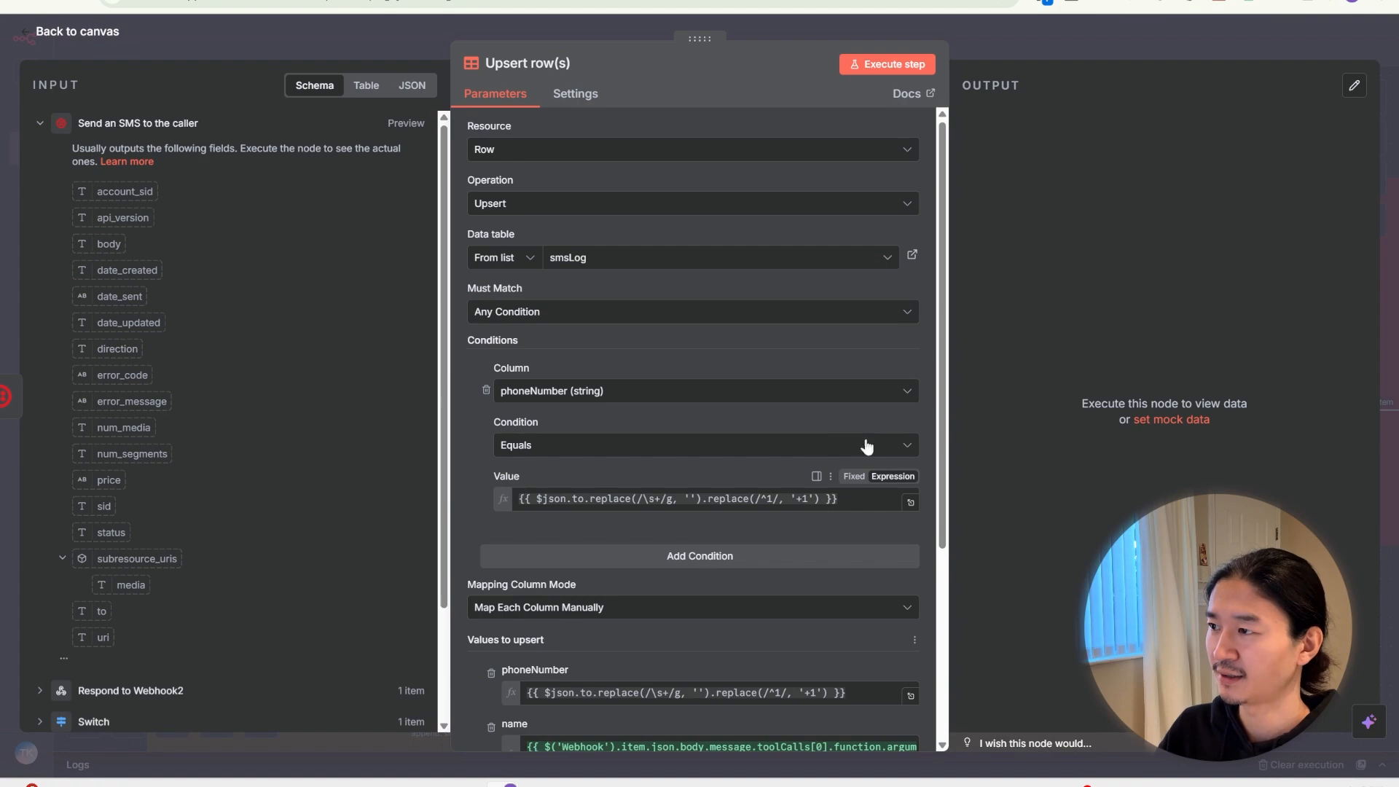
pyautogui.scroll(-2, 829, 485)
pyautogui.scroll(-1, 829, 483)
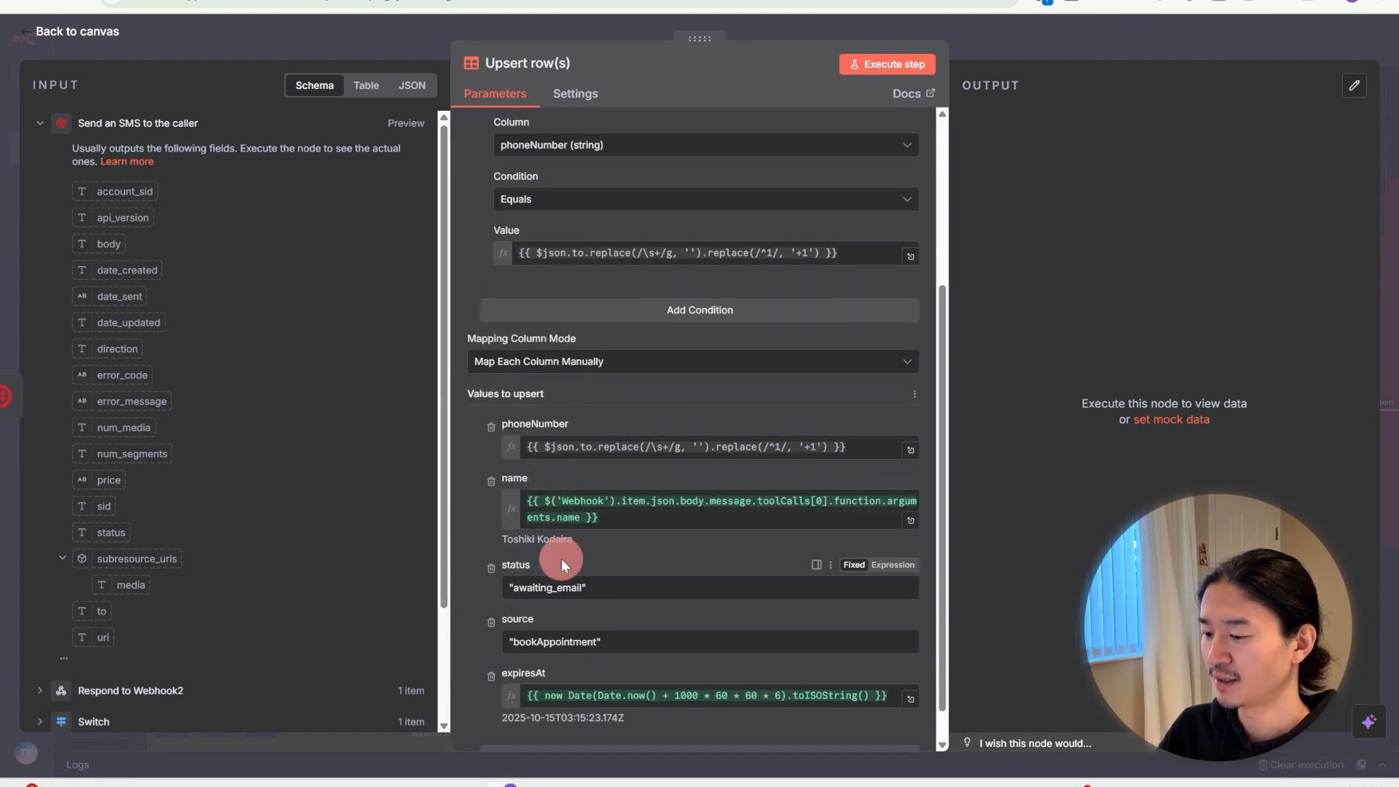
pyautogui.scroll(-1, 729, 575)
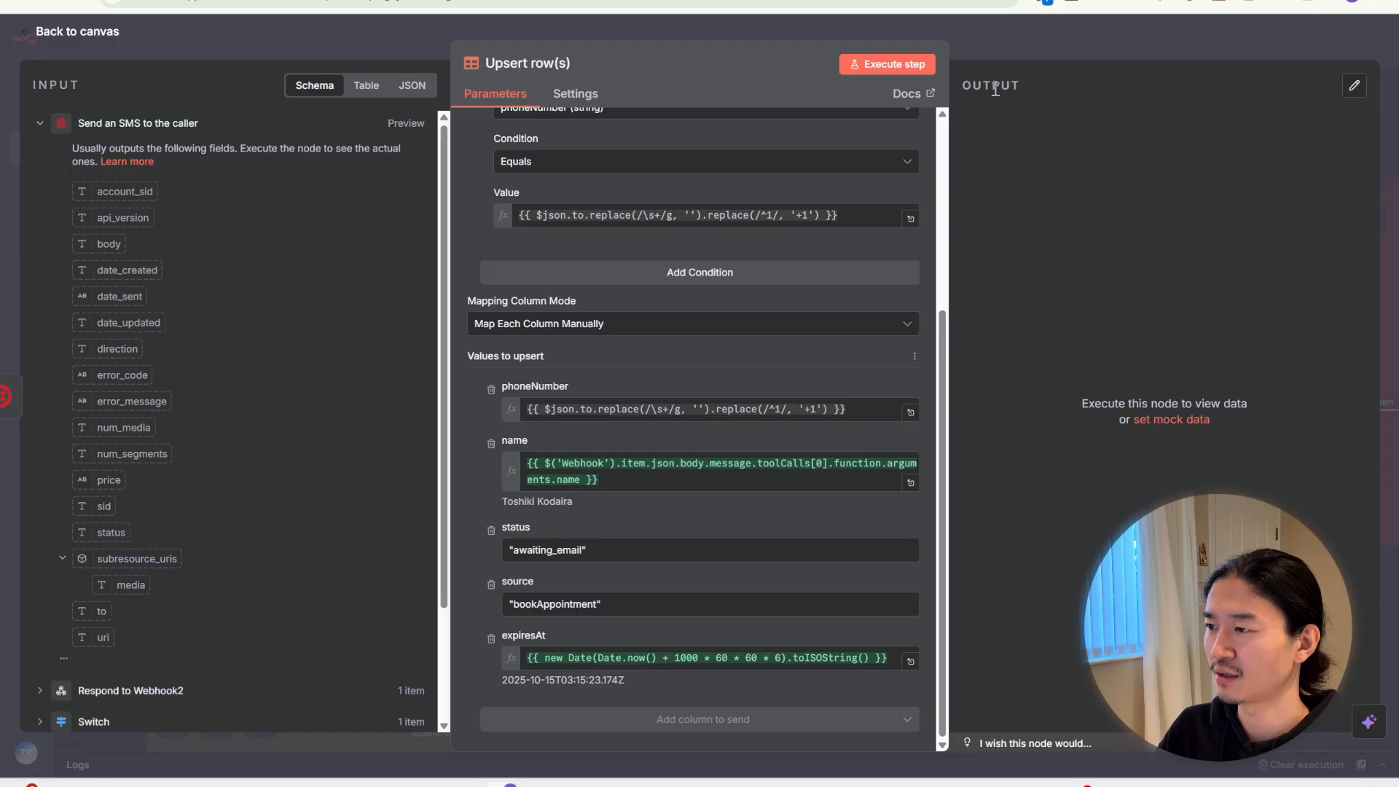
pyautogui.click(1008, 44)
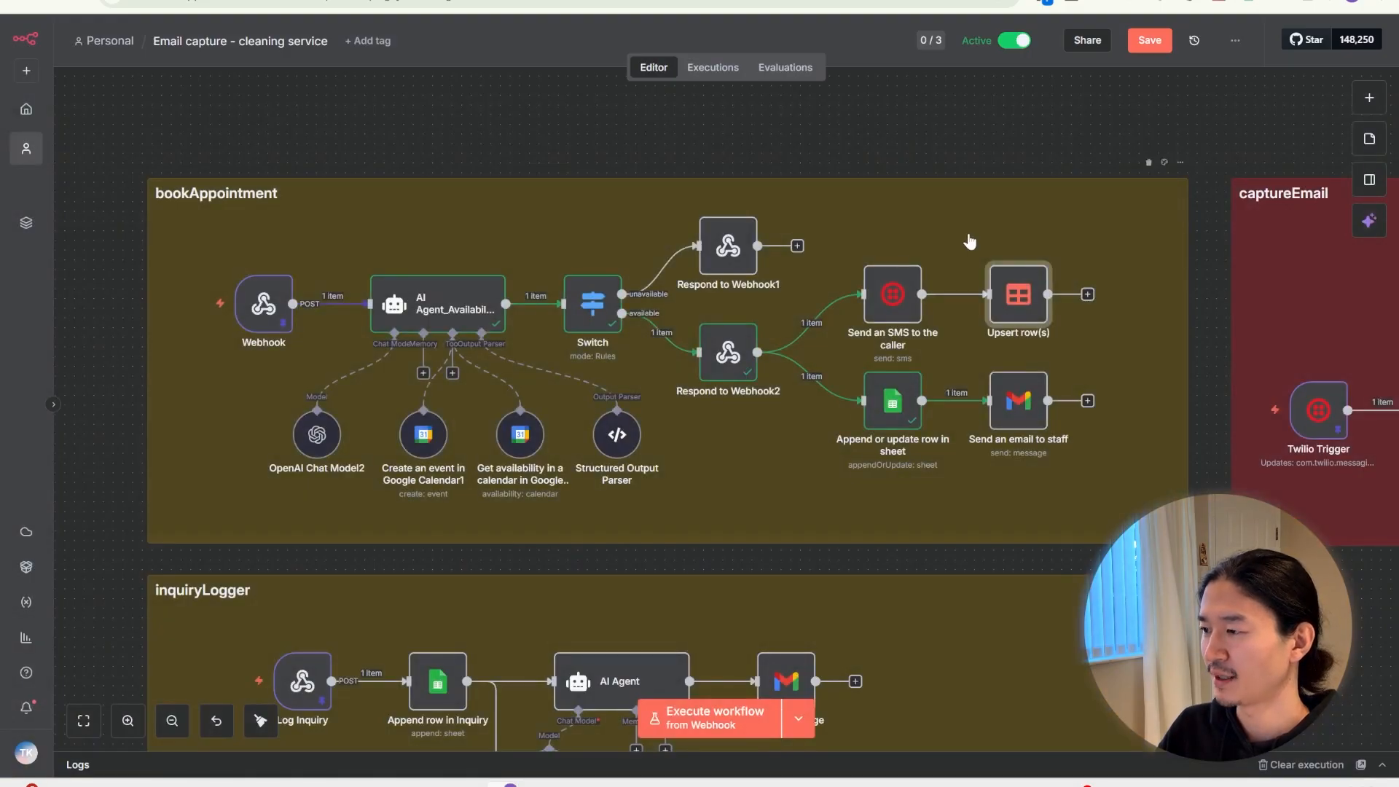
pyautogui.click(884, 413)
# Review the Append or update row in sheet step writing to the Job sheet
pyautogui.doubleClick(884, 413)
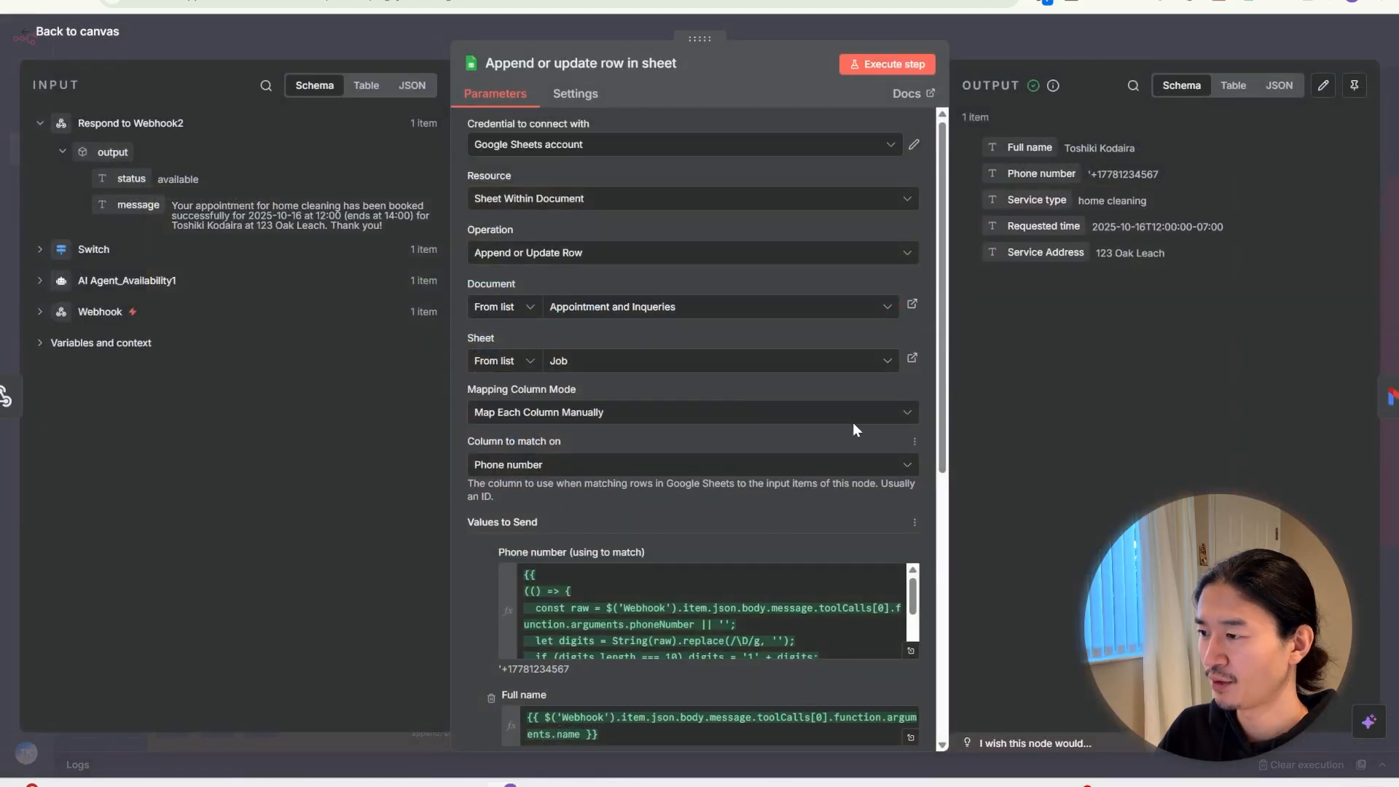
pyautogui.scroll(-7, 852, 422)
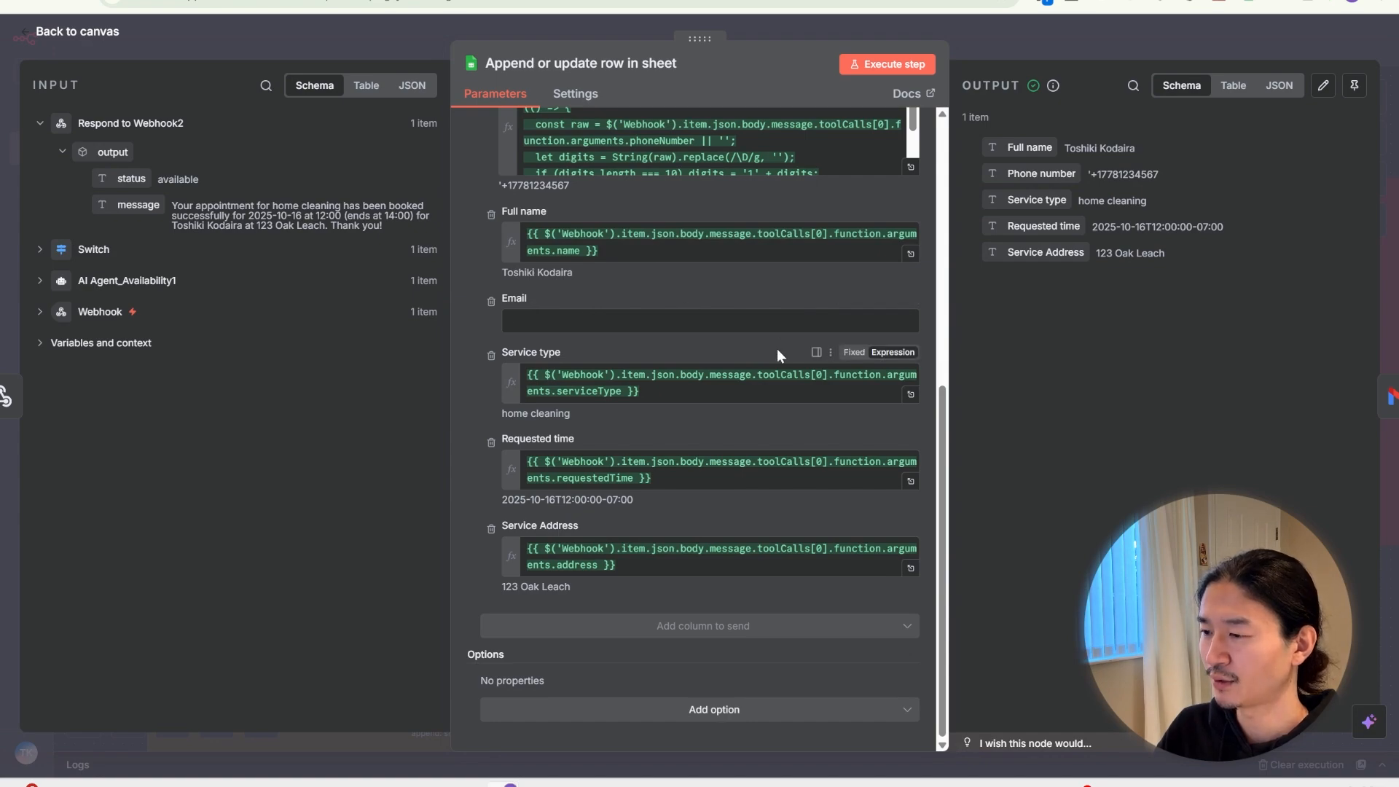
pyautogui.press('Escape')
# Preview the Send an email to staff message, then open the Create an event in Google Calendar1 step
pyautogui.doubleClick(1023, 408)
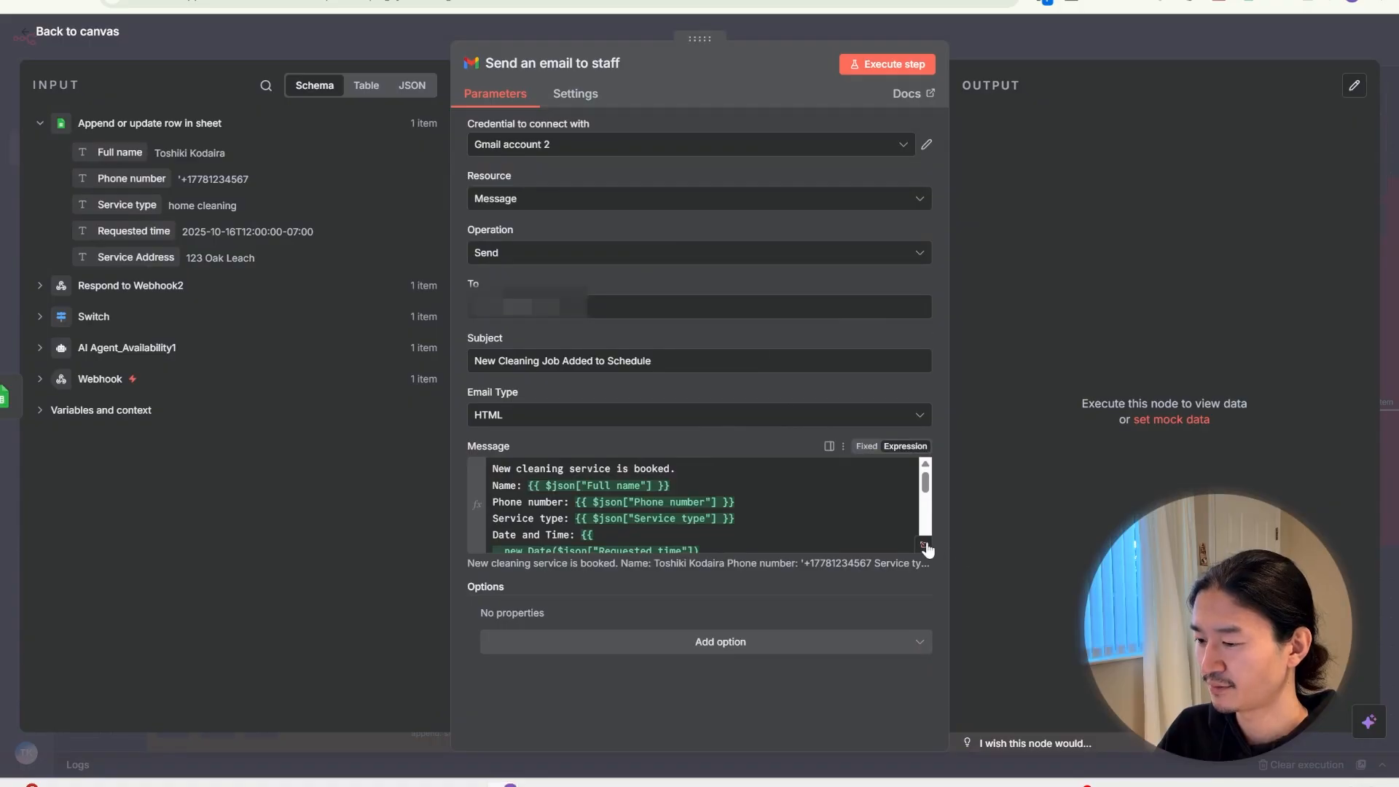
pyautogui.click(926, 543)
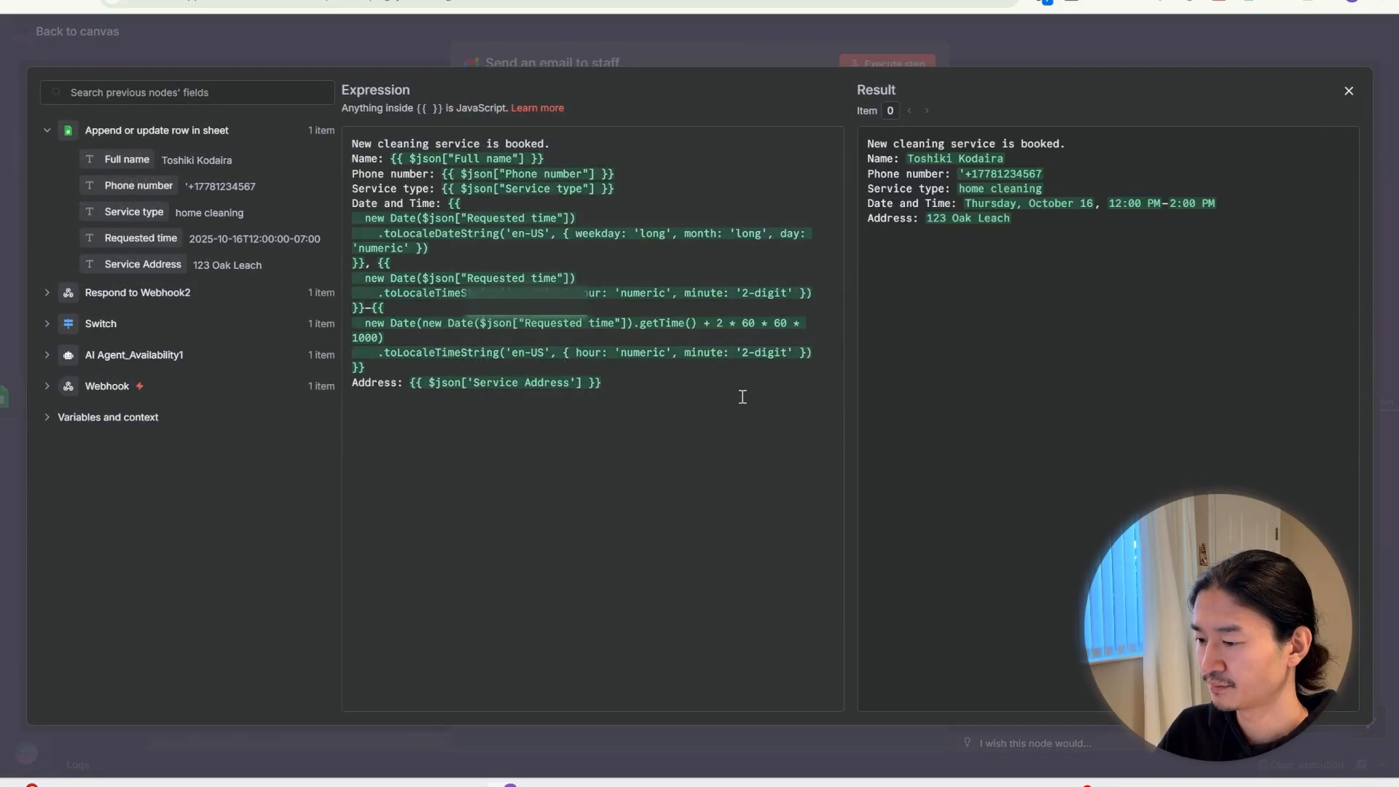
pyautogui.click(769, 63)
pyautogui.click(771, 24)
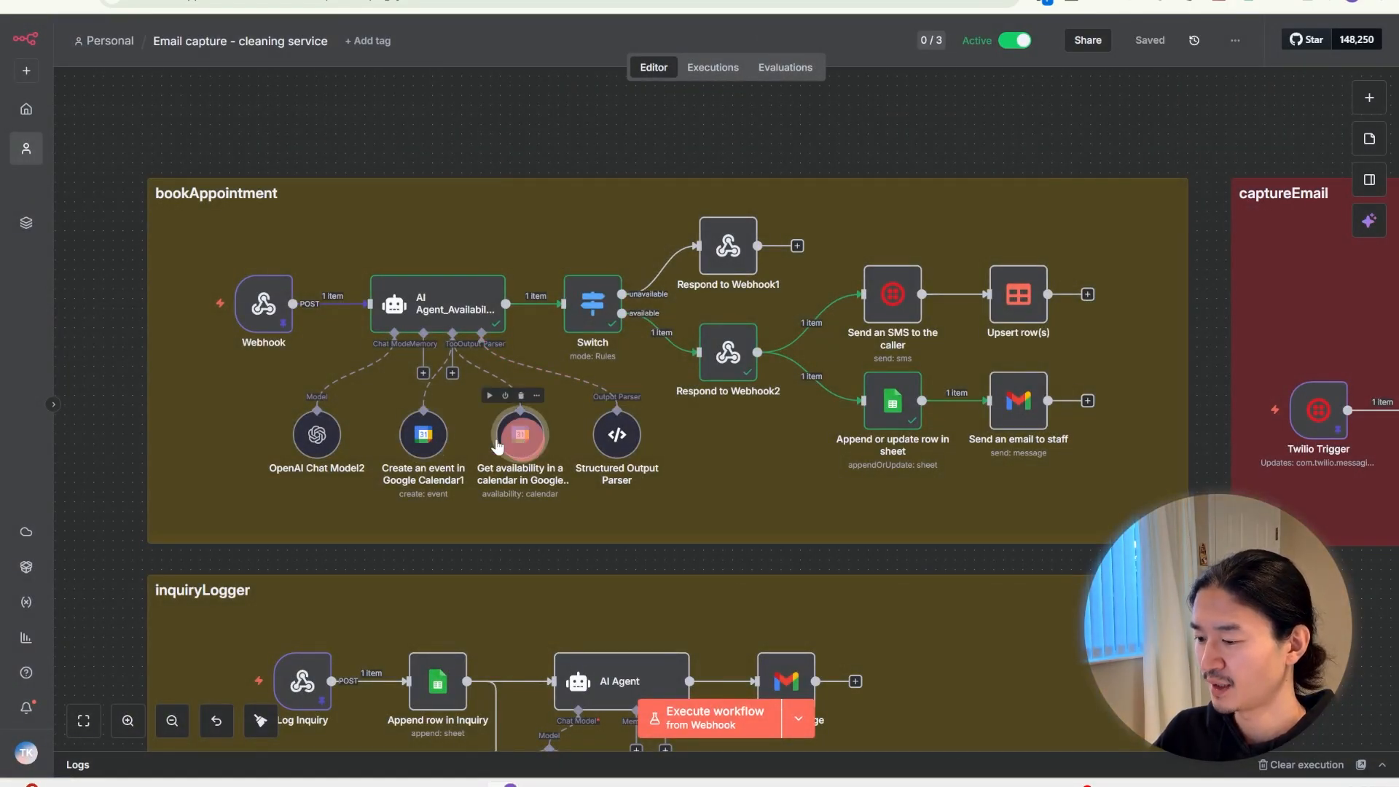
pyautogui.click(428, 443)
pyautogui.doubleClick(428, 442)
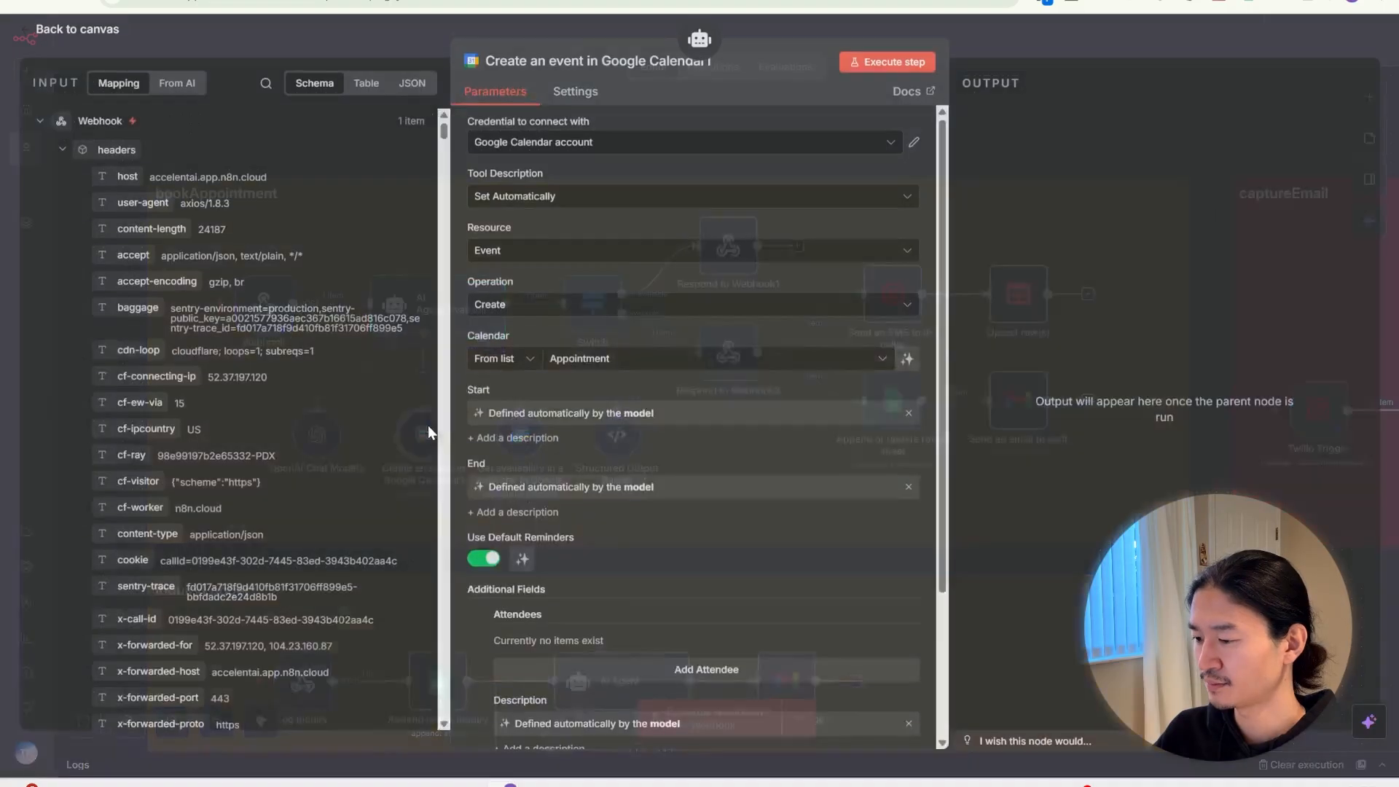
# Close the Create an event in Google Calendar1 panel to return to the canvas
pyautogui.click(436, 28)
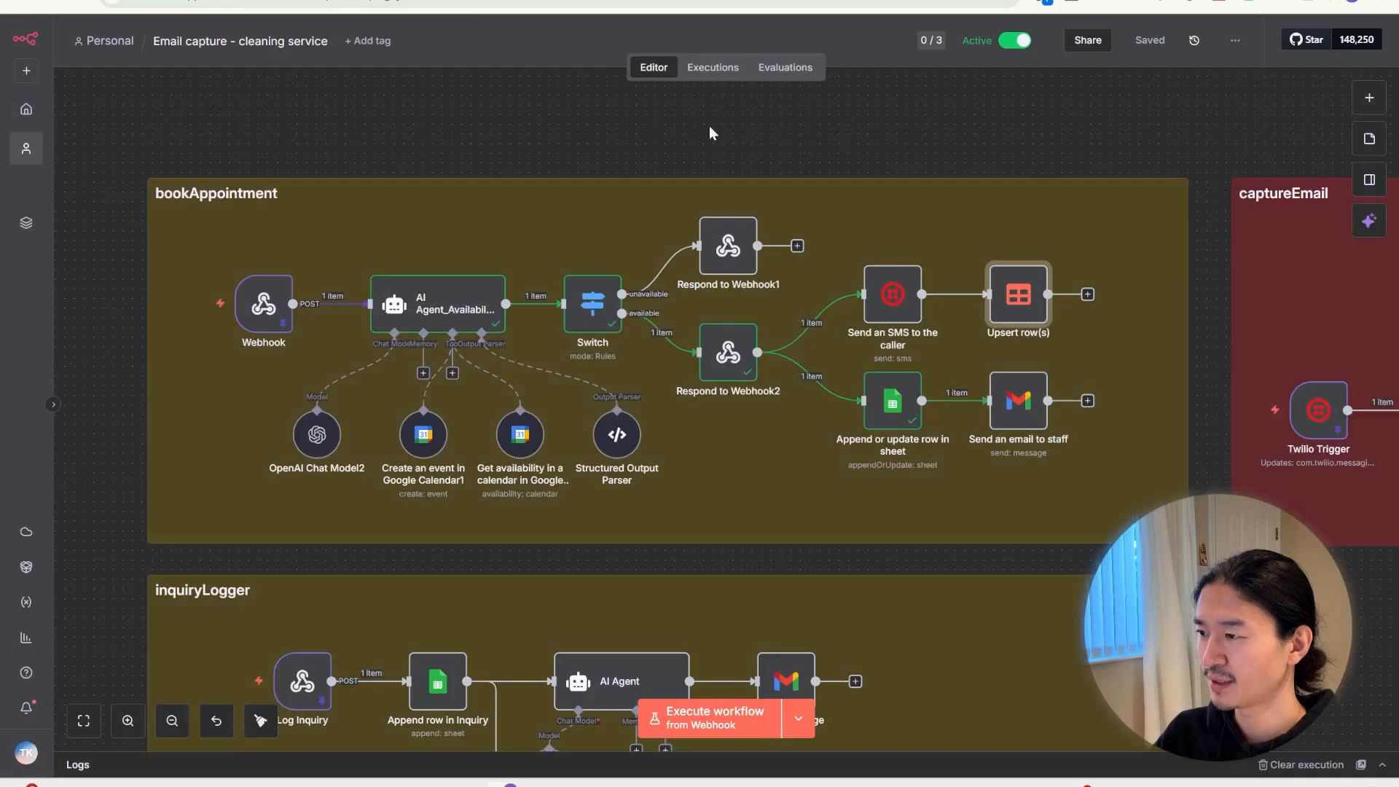
# Open the Upsert row(s) step and inspect its phone-number match expression
pyautogui.doubleClick(1030, 290)
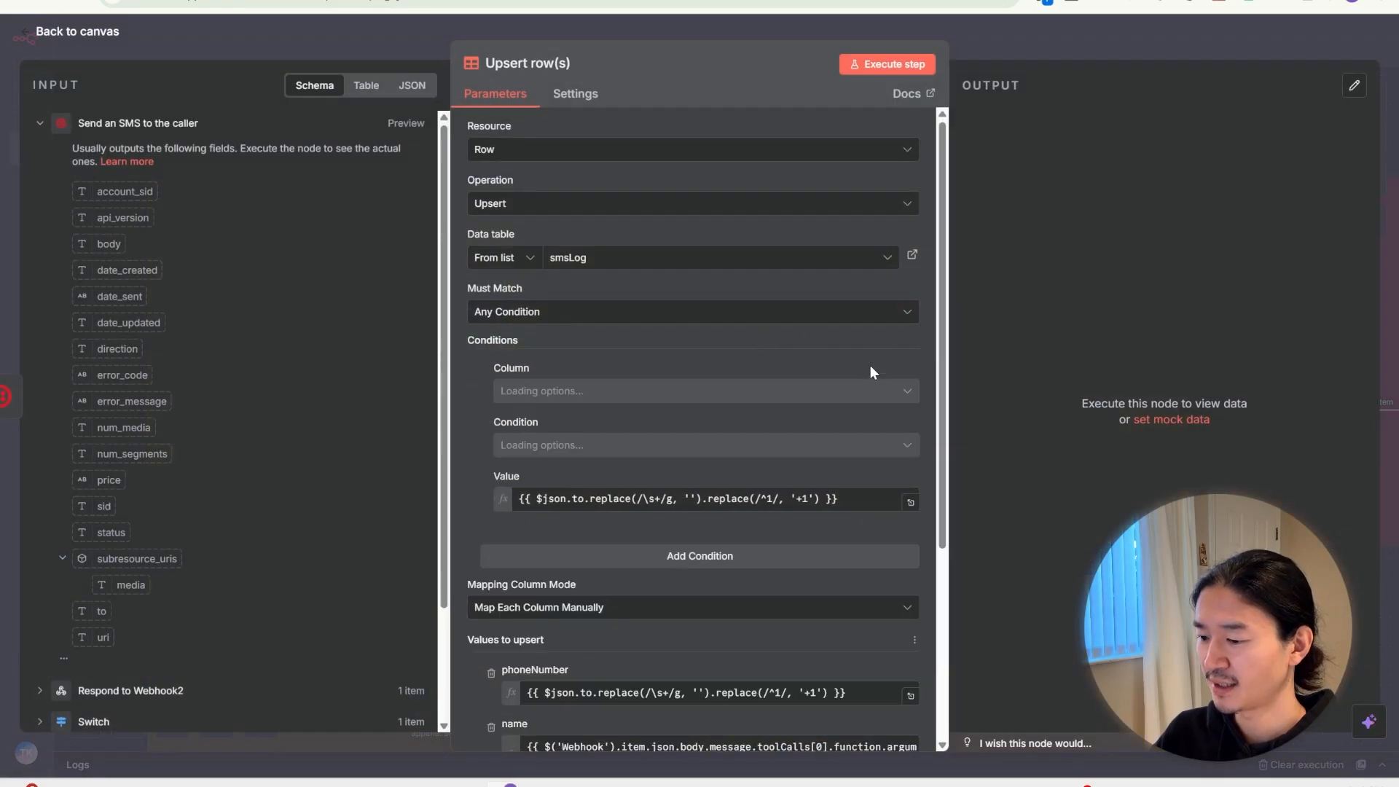
pyautogui.click(588, 277)
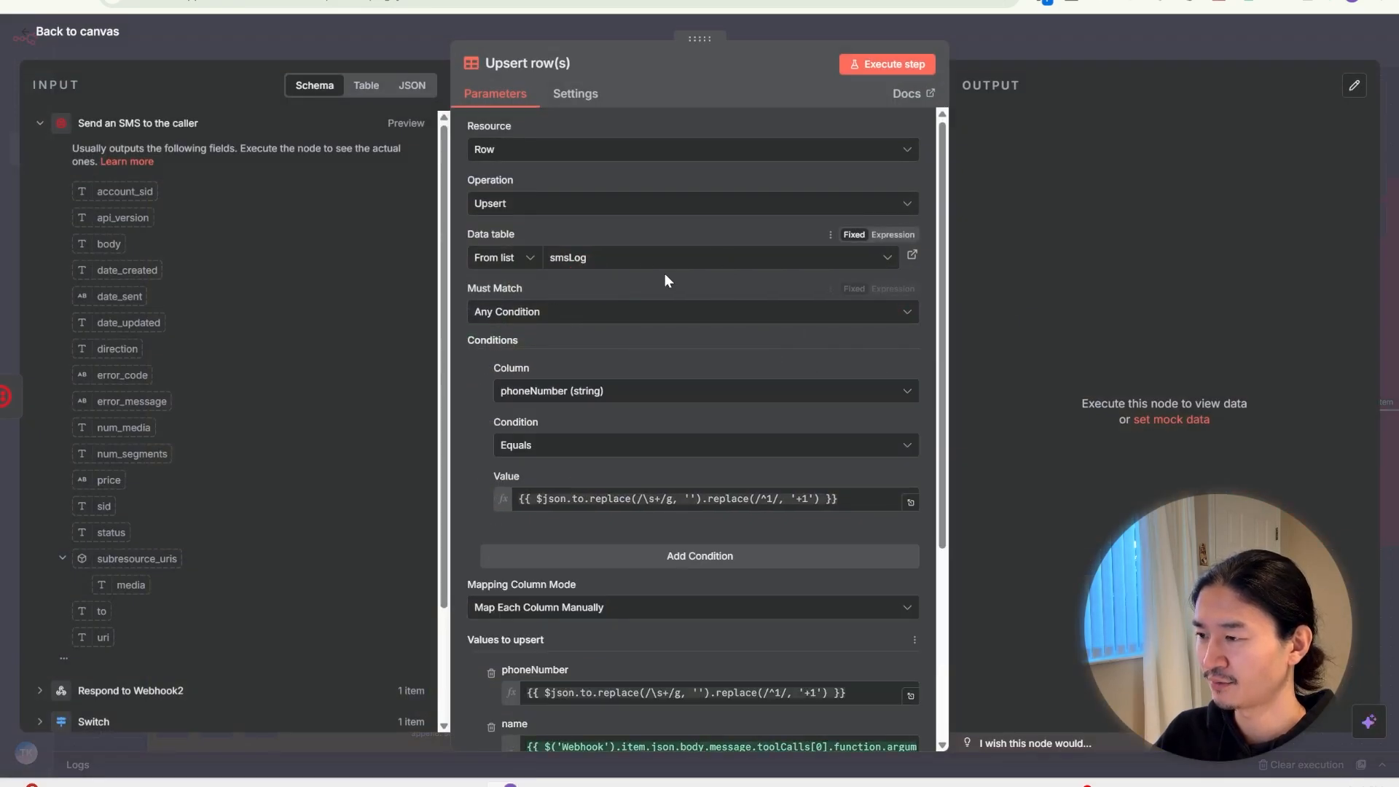
pyautogui.scroll(-3, 663, 269)
pyautogui.click(592, 311)
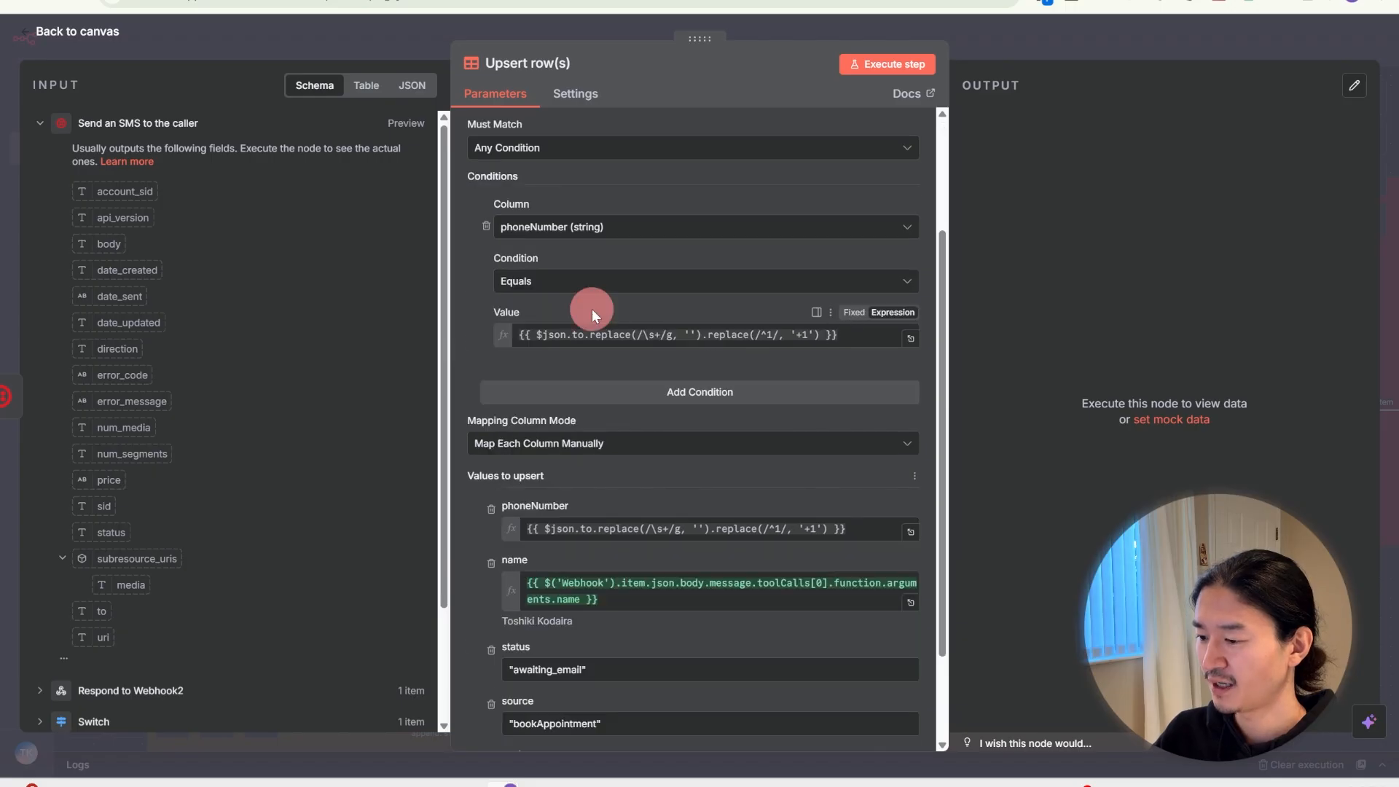
pyautogui.click(587, 505)
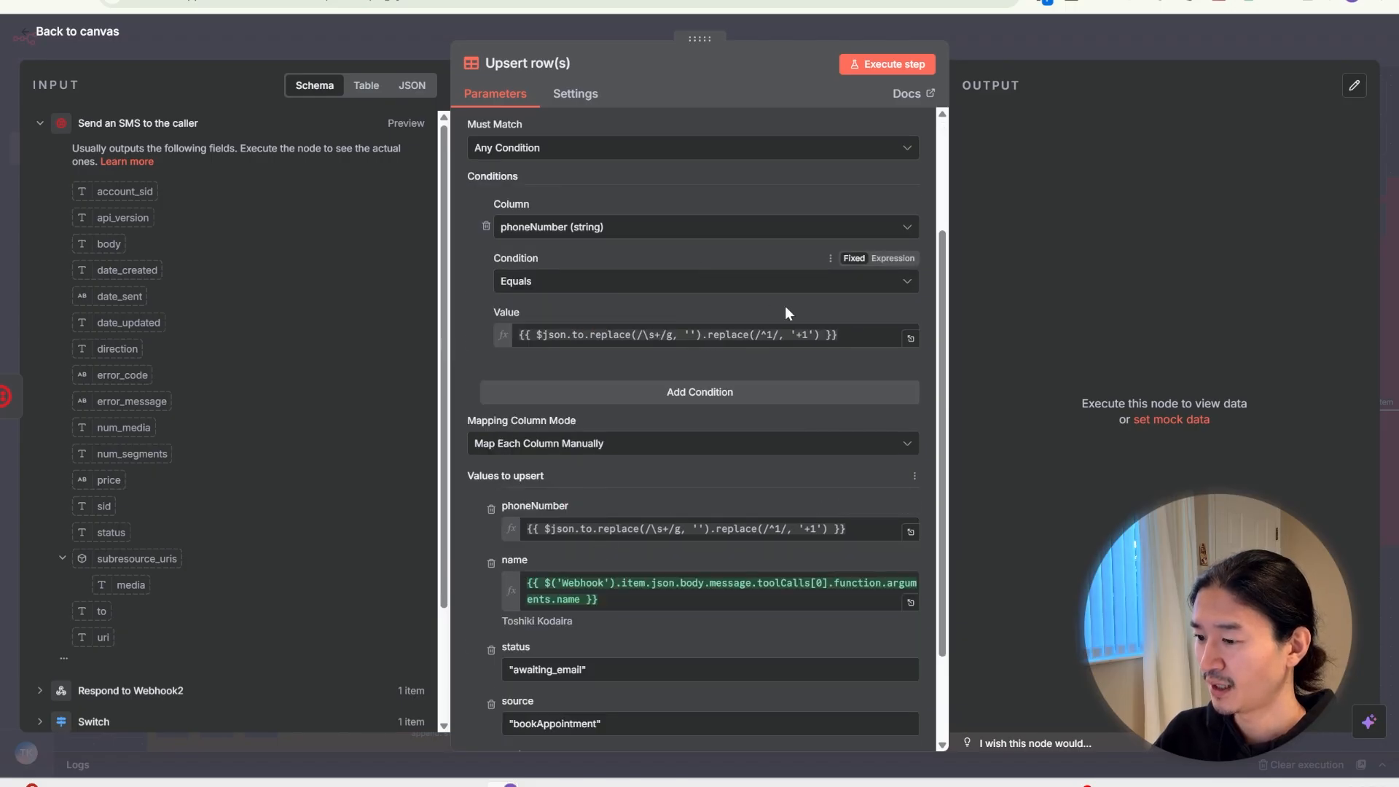
pyautogui.click(866, 332)
pyautogui.scroll(-1, 833, 382)
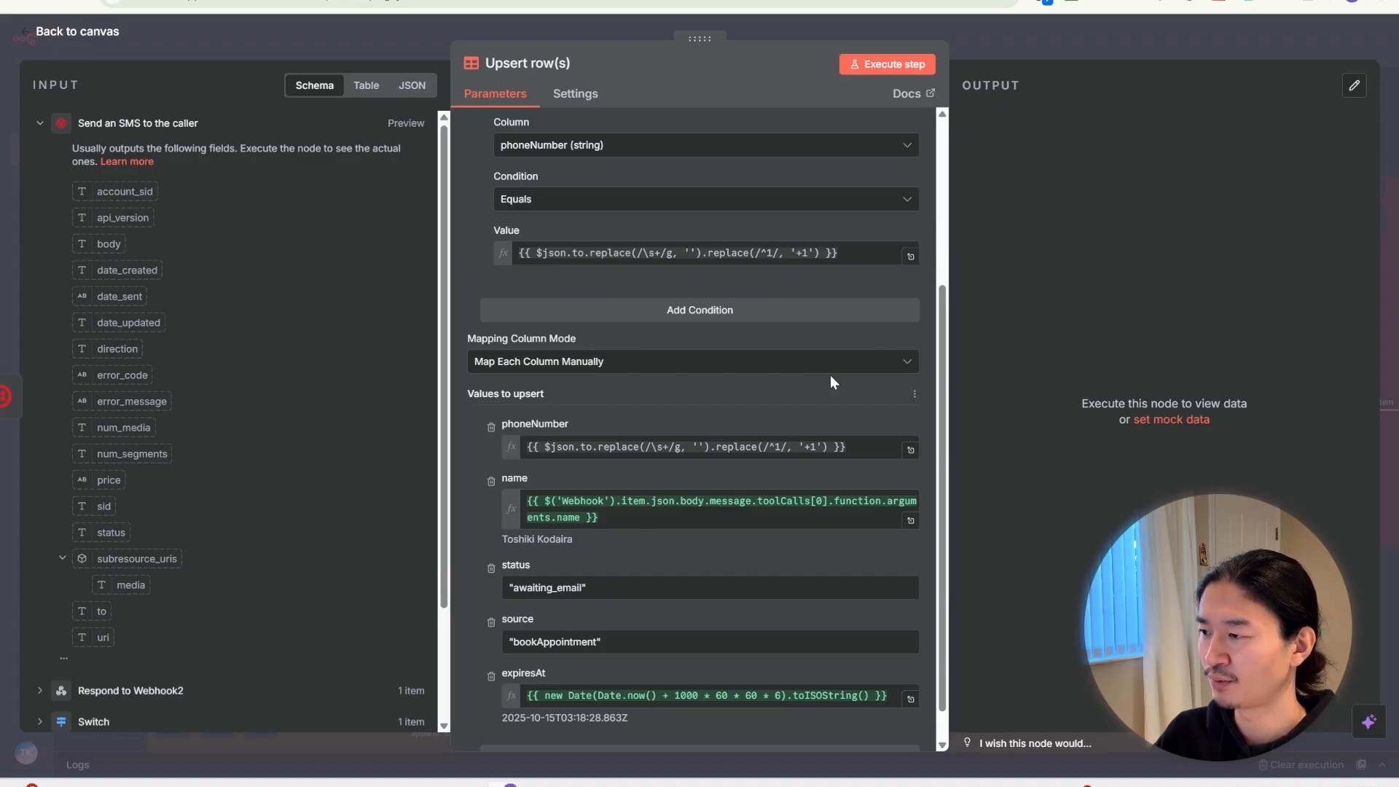
pyautogui.moveTo(867, 251); pyautogui.dragTo(496, 234)
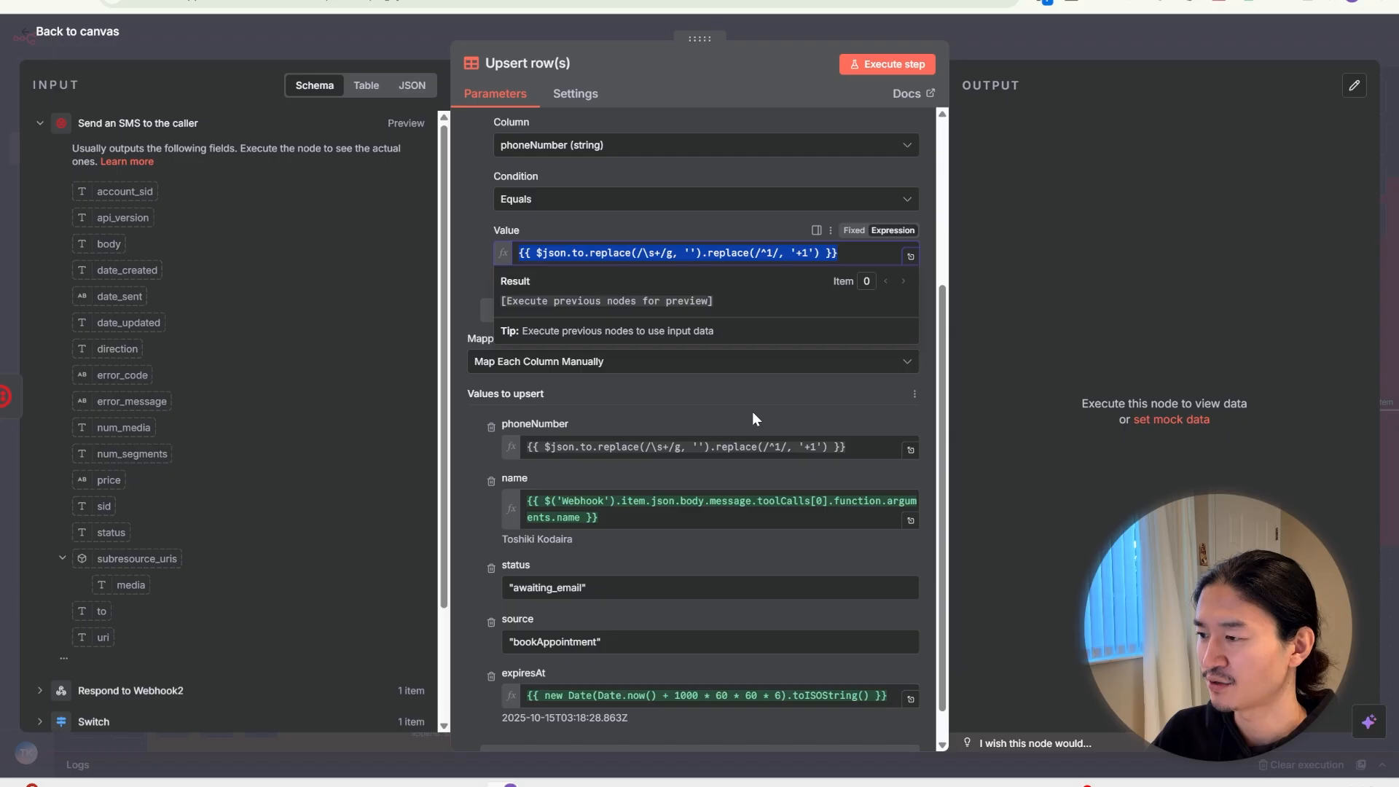
pyautogui.click(692, 410)
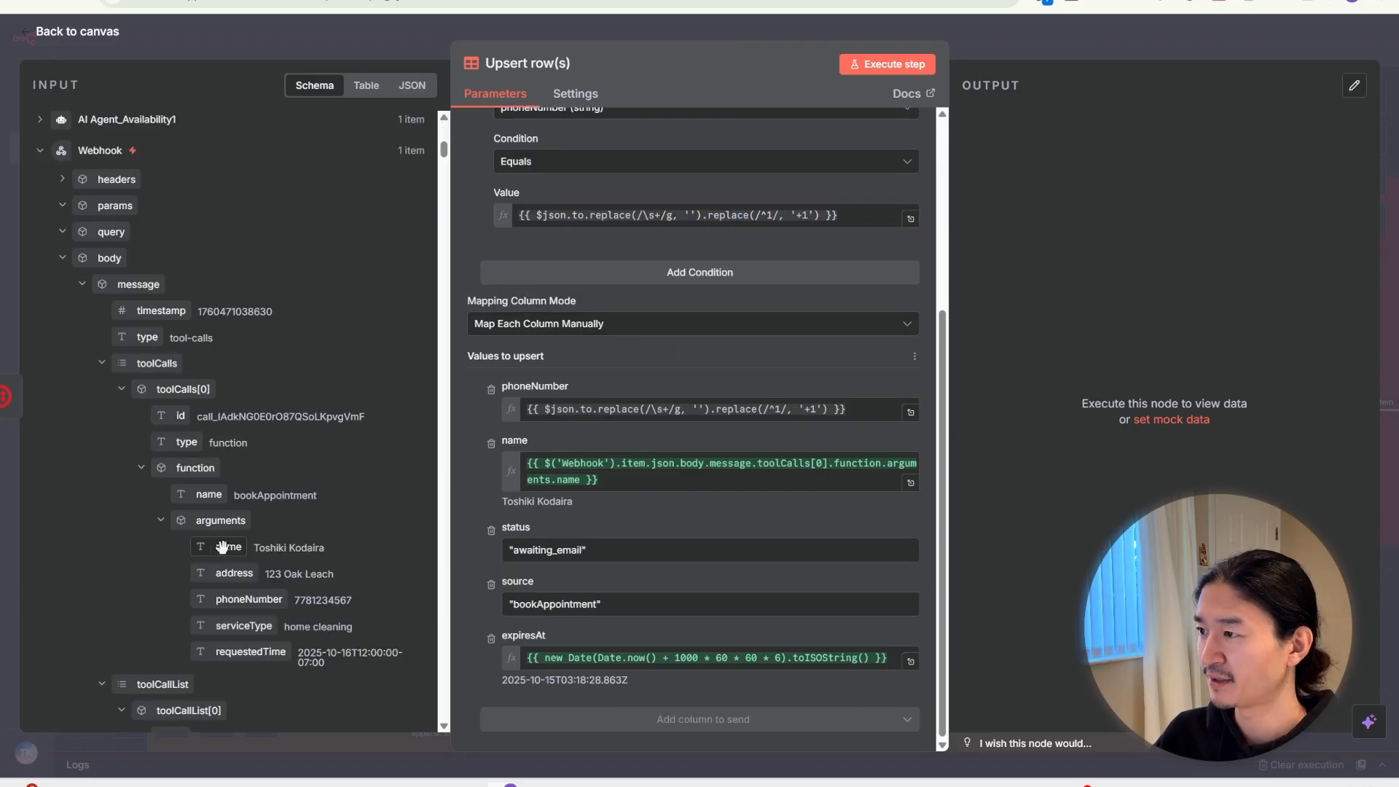
# Map the arguments.name pill into the name column and close the Upsert row(s) panel
pyautogui.click(222, 547)
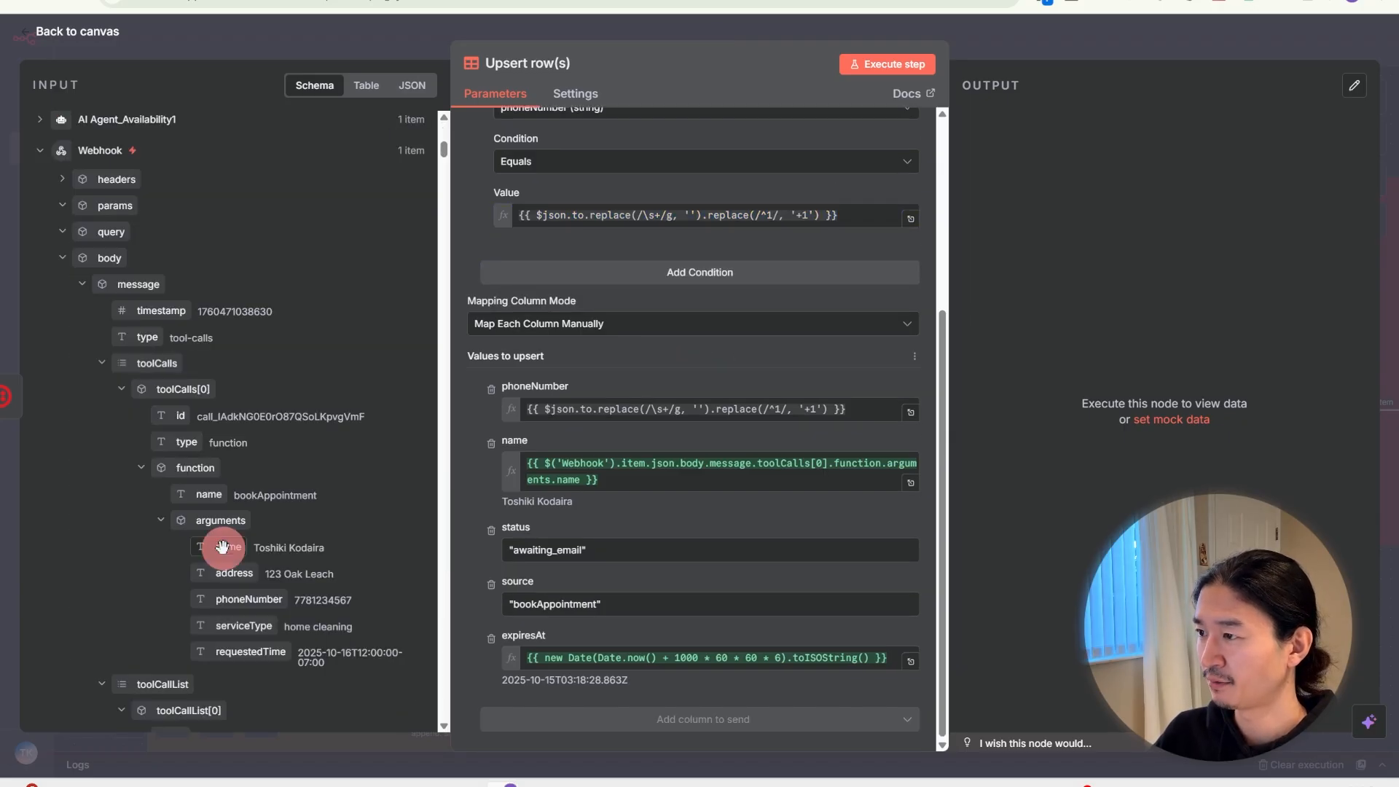
pyautogui.moveTo(222, 546); pyautogui.dragTo(584, 479)
pyautogui.click(617, 554)
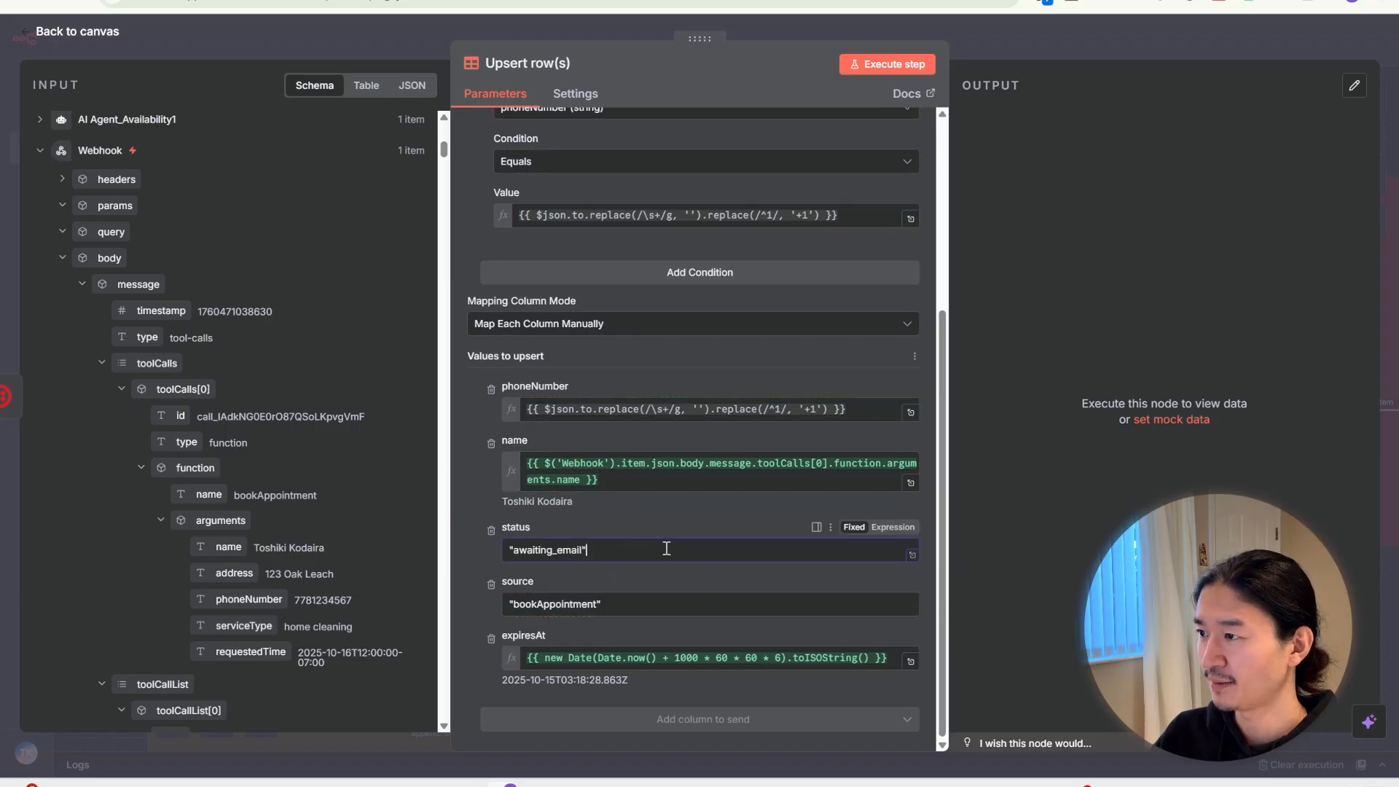
pyautogui.scroll(3, 699, 548)
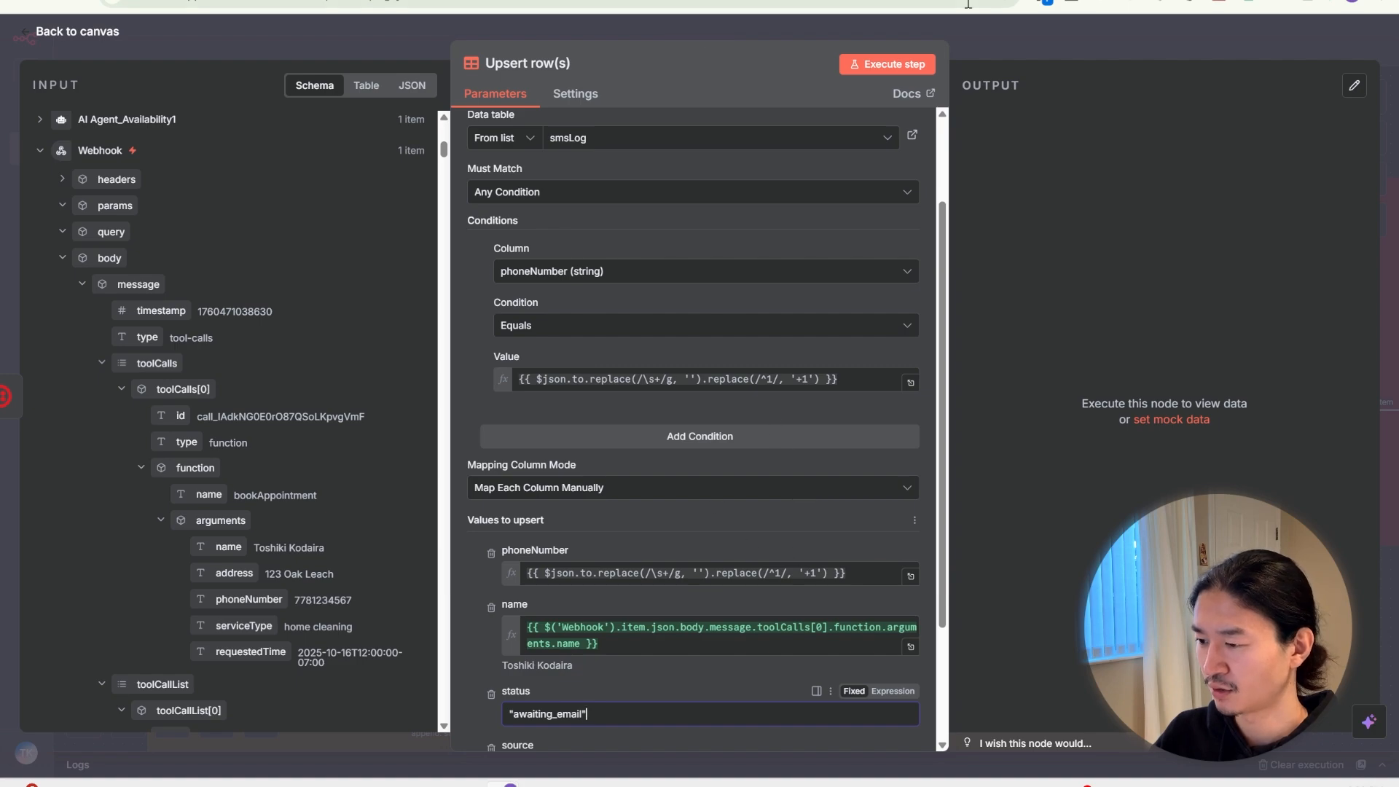
pyautogui.click(971, 32)
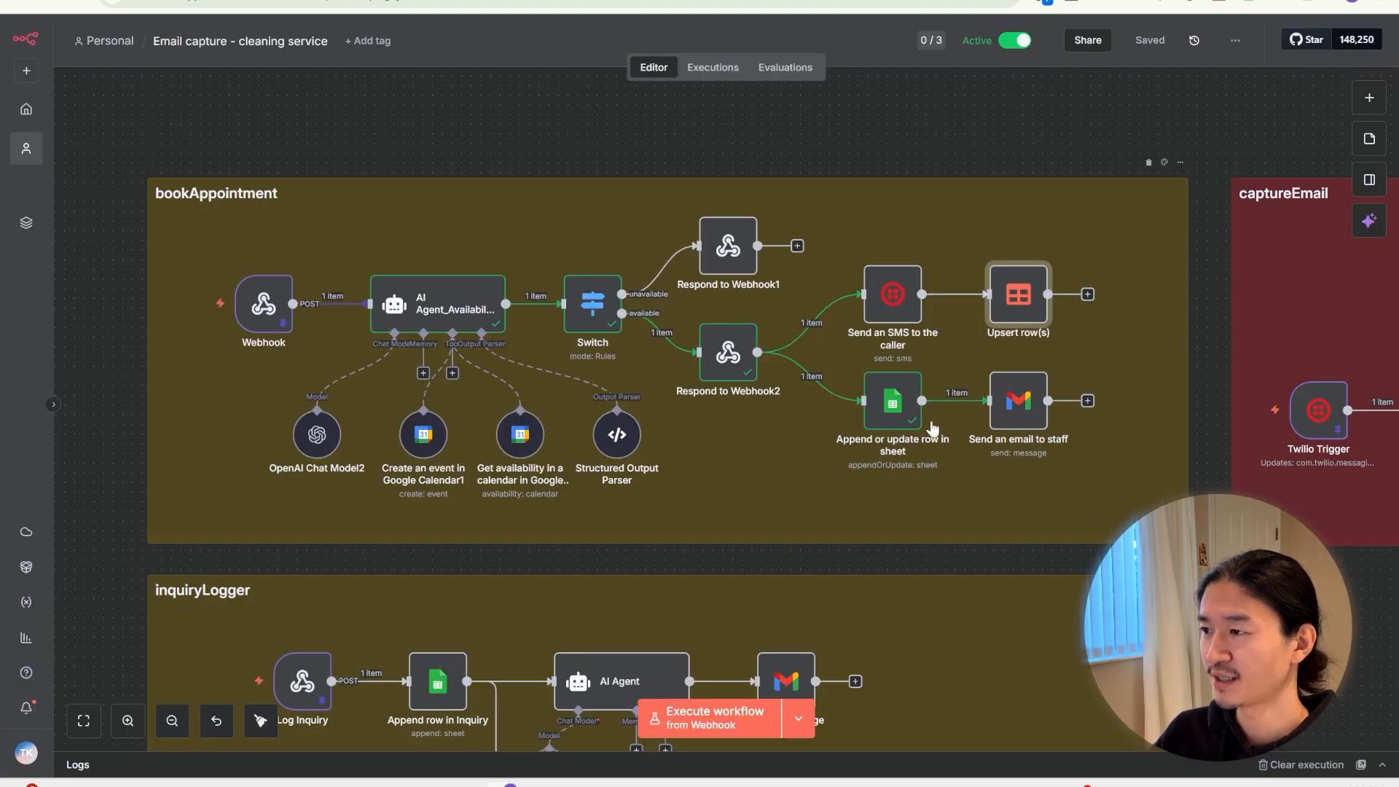
# Check the spreadsheet and the Send an email to staff step, then open the Log Inquiry webhook
pyautogui.click(874, 1)
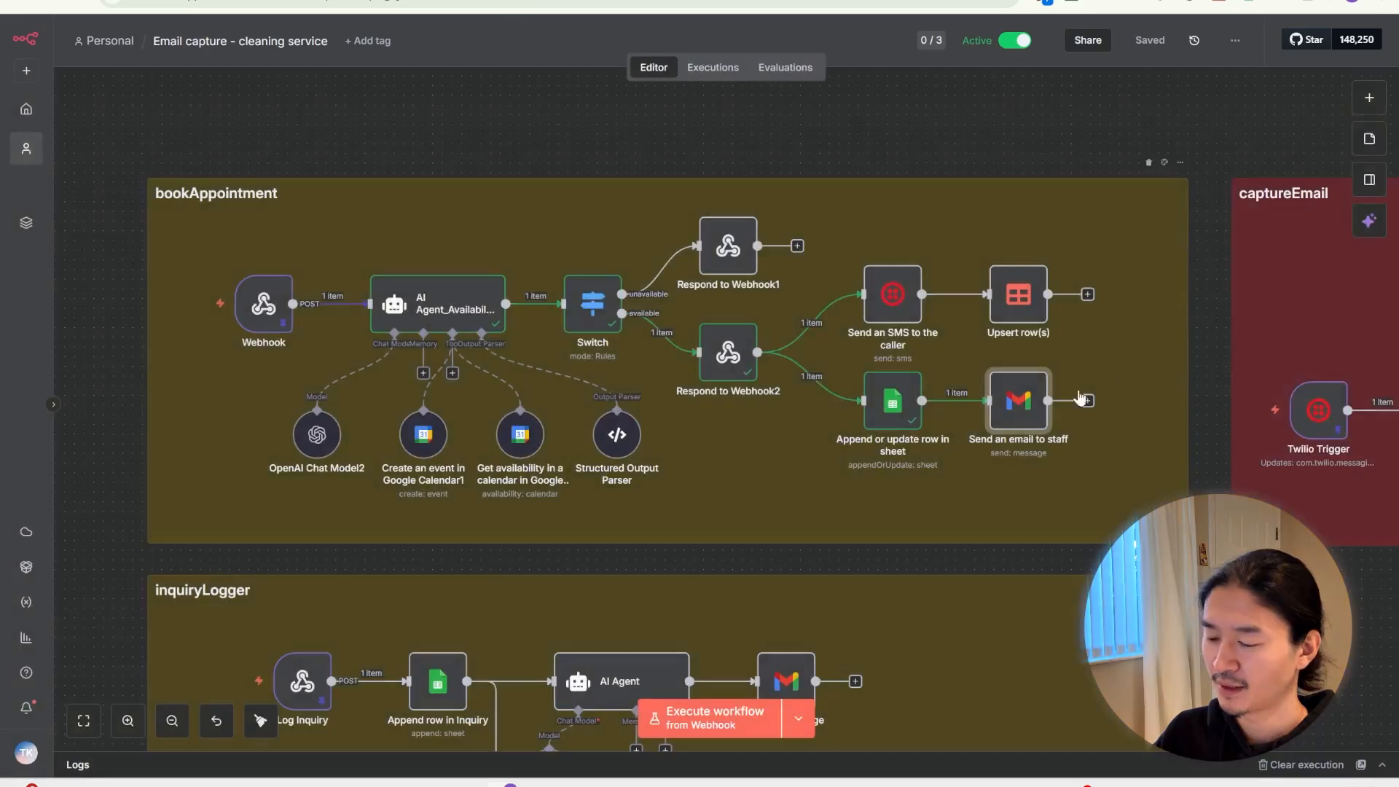
pyautogui.doubleClick(1011, 400)
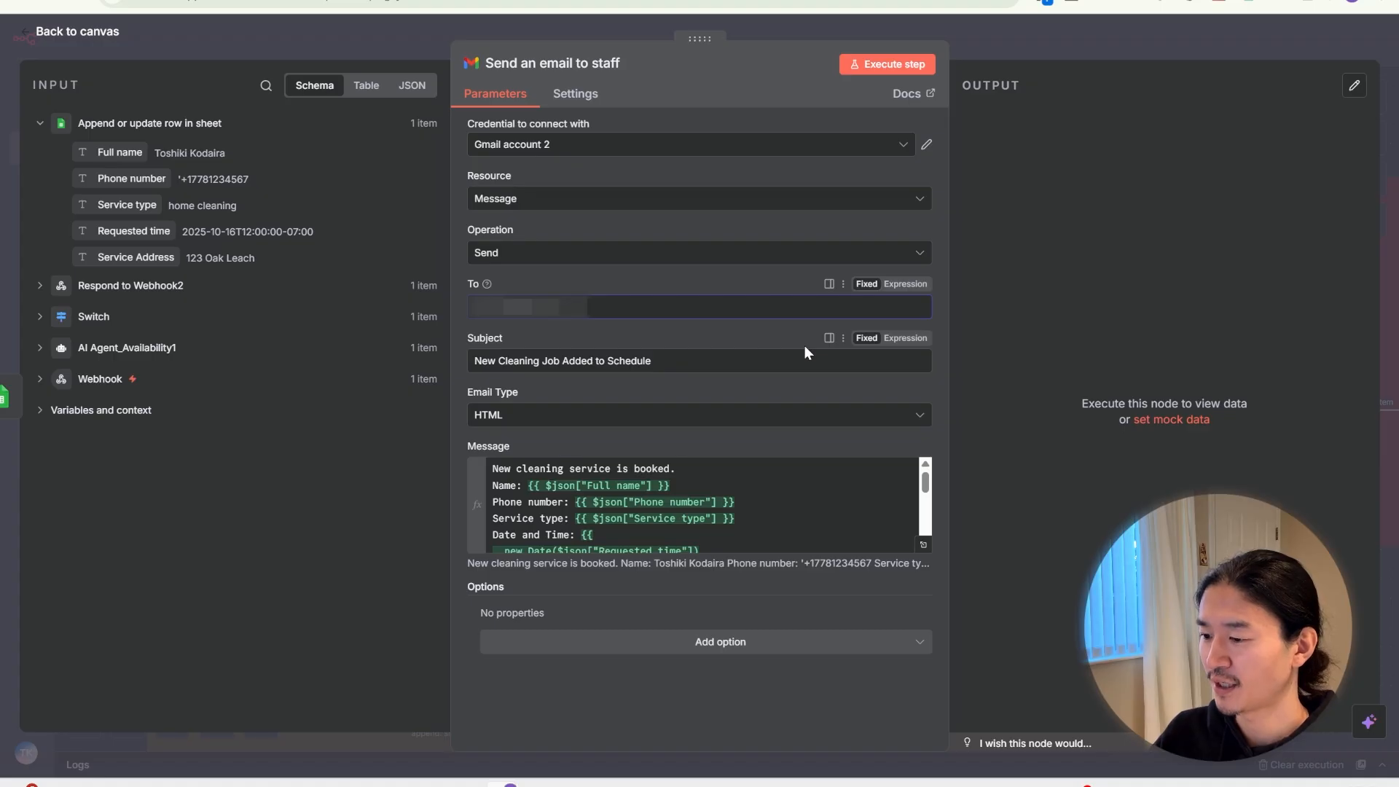
pyautogui.click(1037, 35)
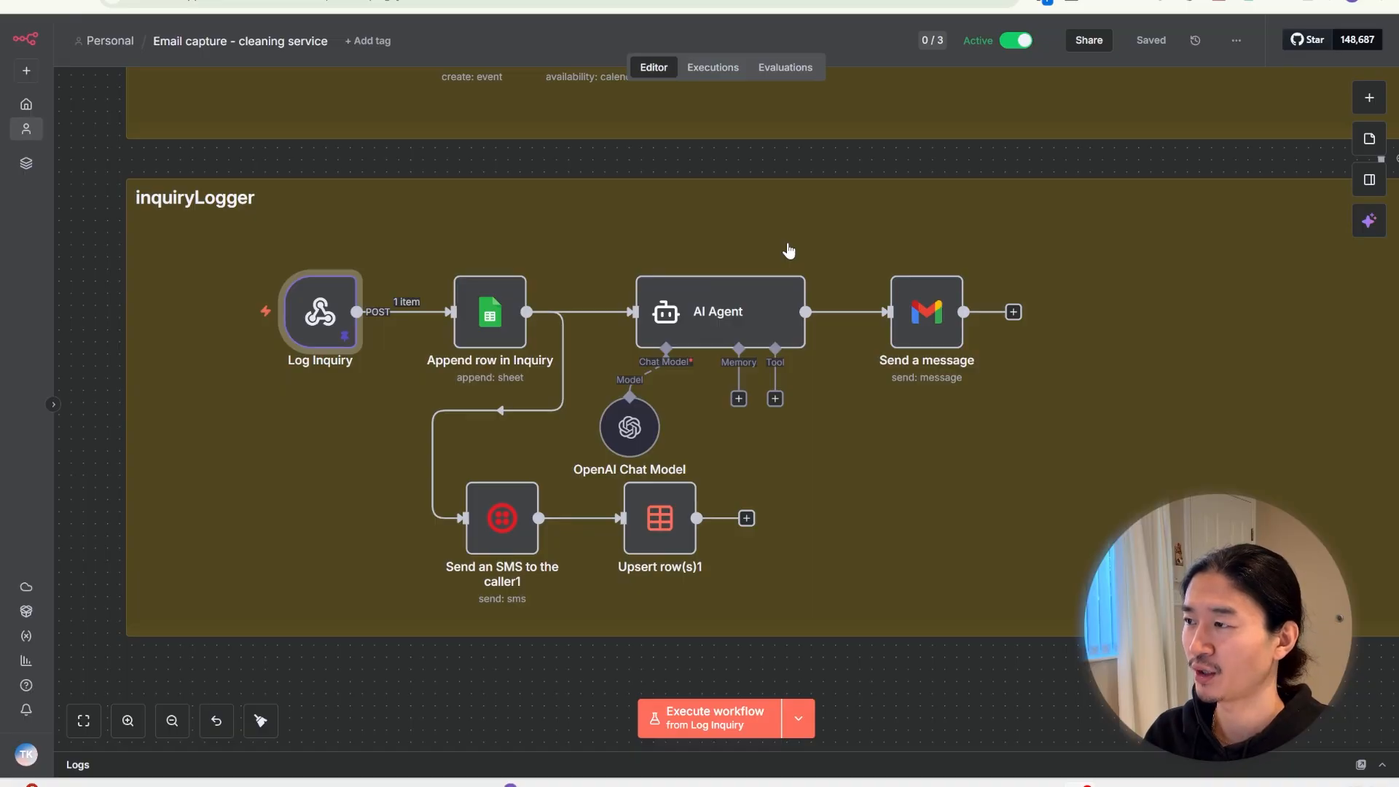
pyautogui.press('Return')
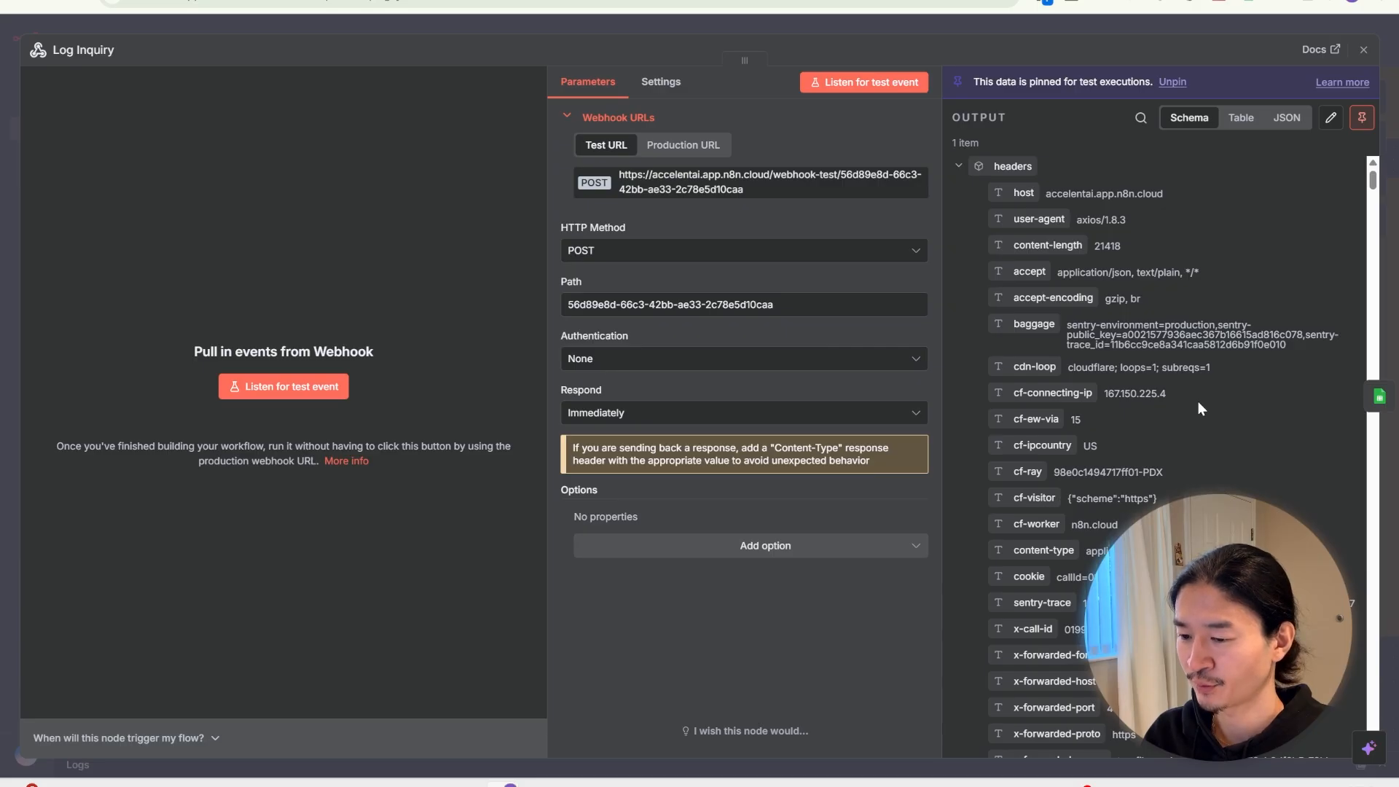
# Open Append row in Inquiry and compare its mappings with the Inquiry sheet's columns
pyautogui.scroll(-10, 1197, 400)
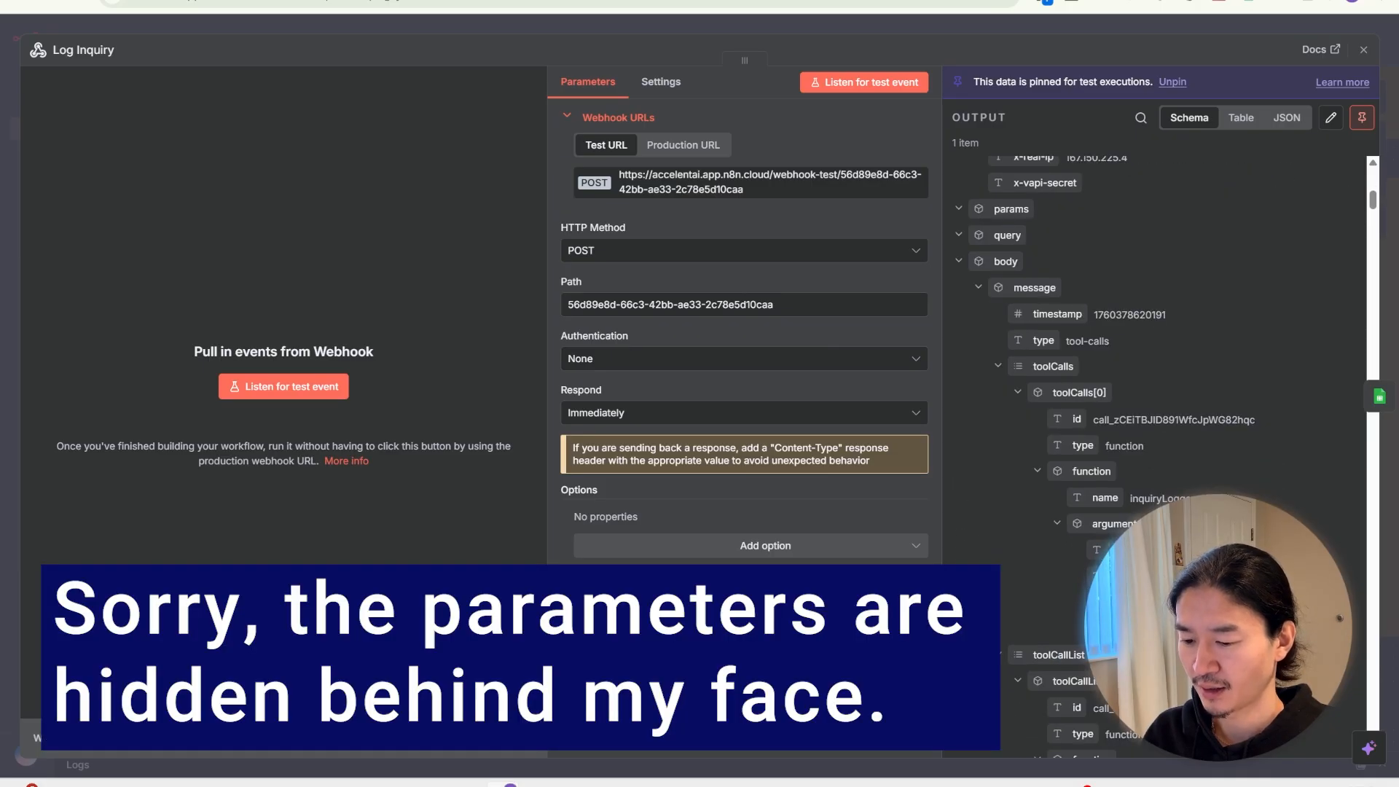
pyautogui.click(1109, 27)
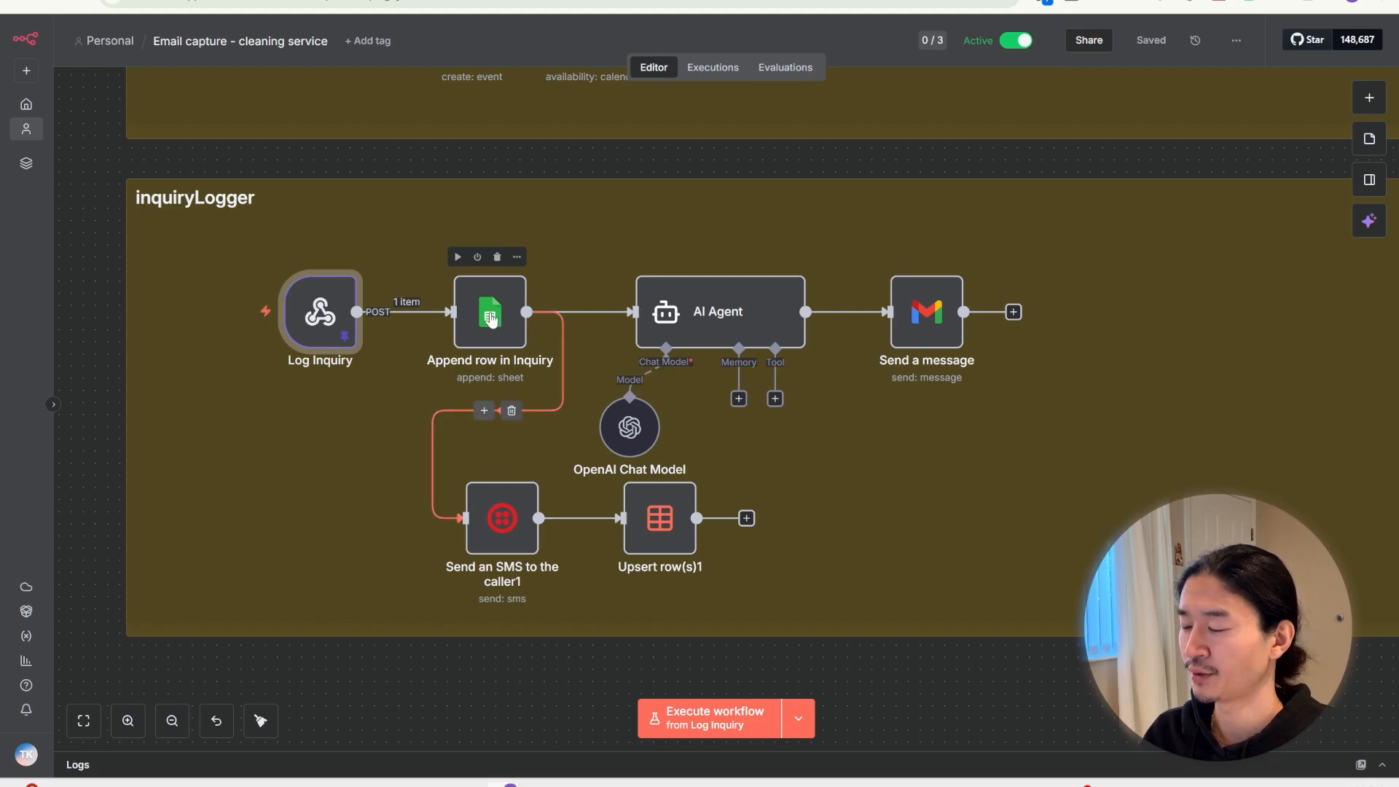
pyautogui.click(492, 320)
pyautogui.doubleClick(492, 319)
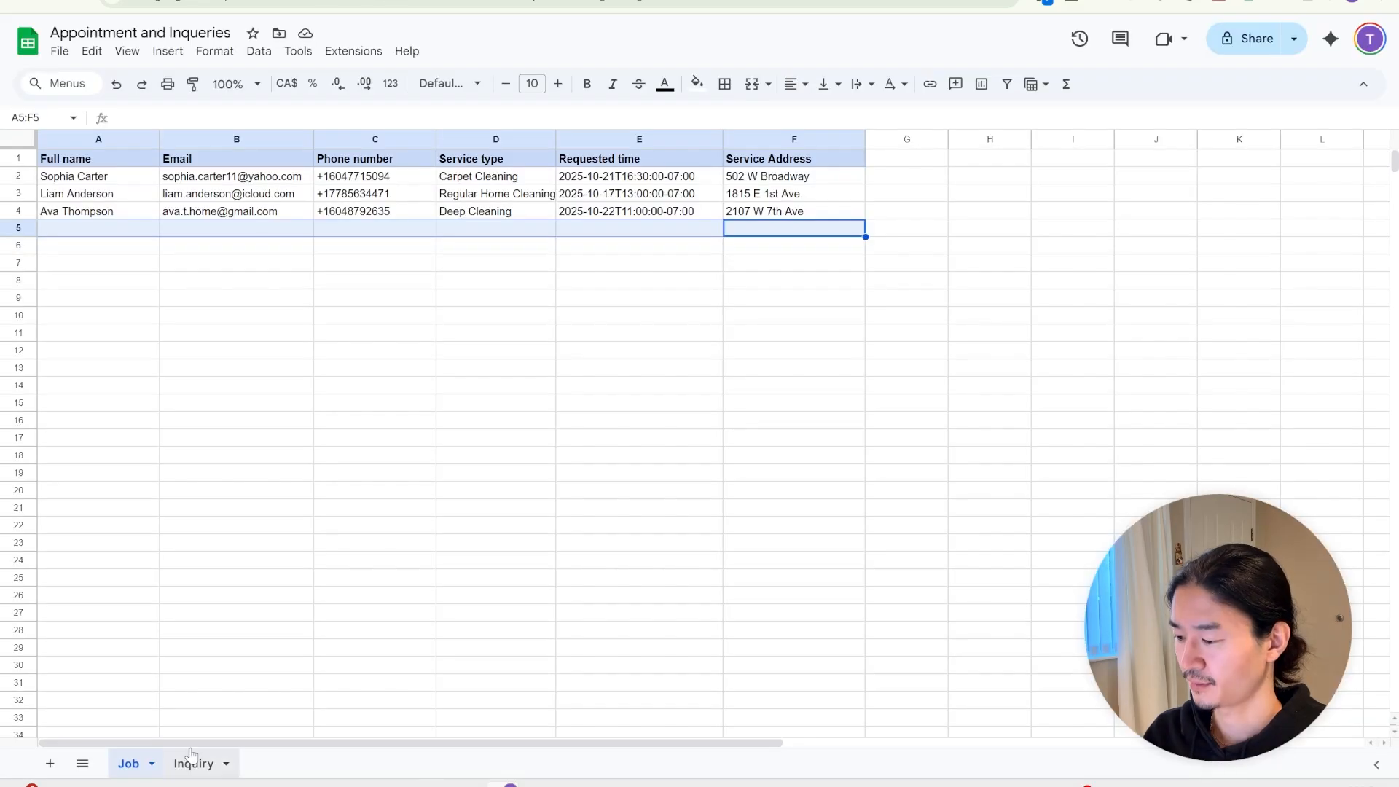
pyautogui.click(220, 771)
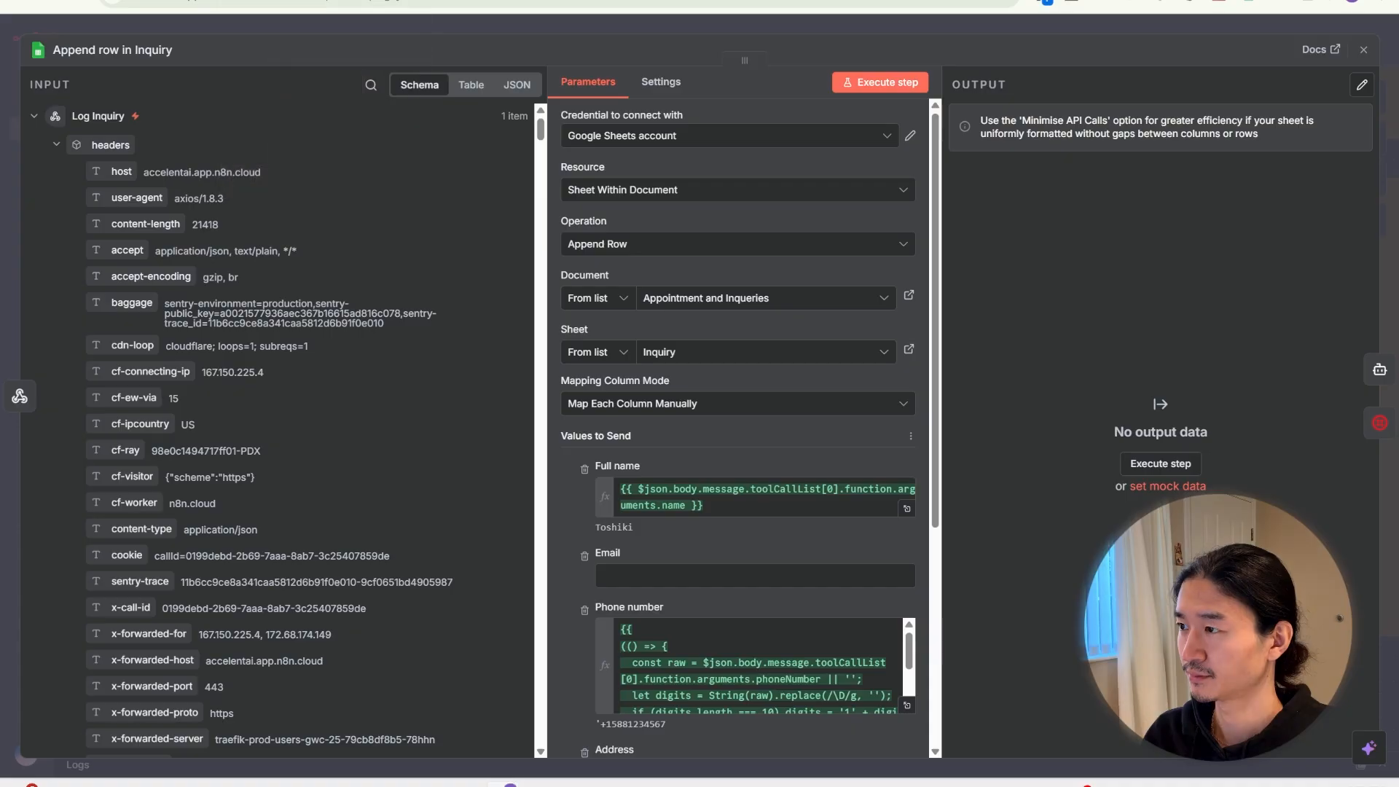
pyautogui.scroll(-2, 769, 319)
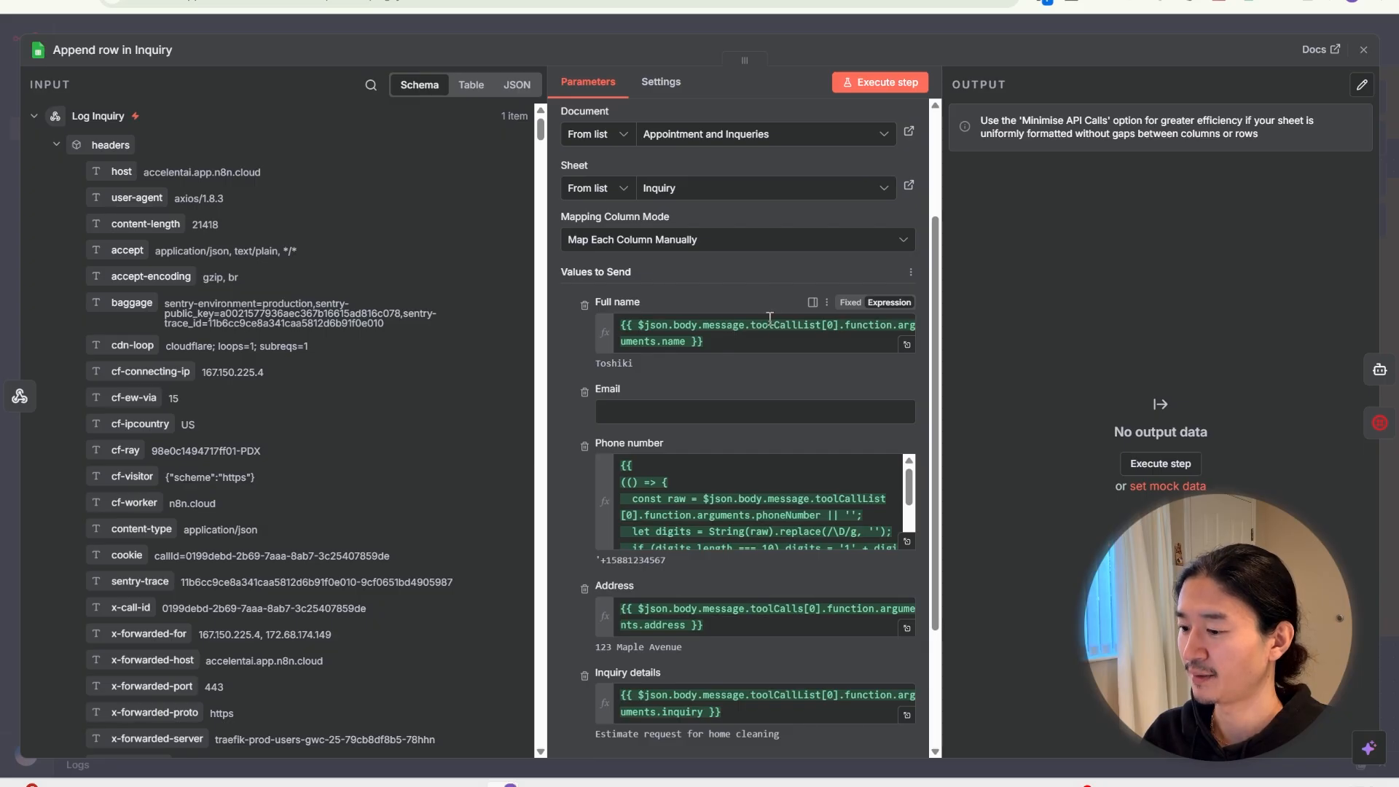
# Review the Phone number formatting expression in the full expression editor
pyautogui.scroll(-2, 769, 319)
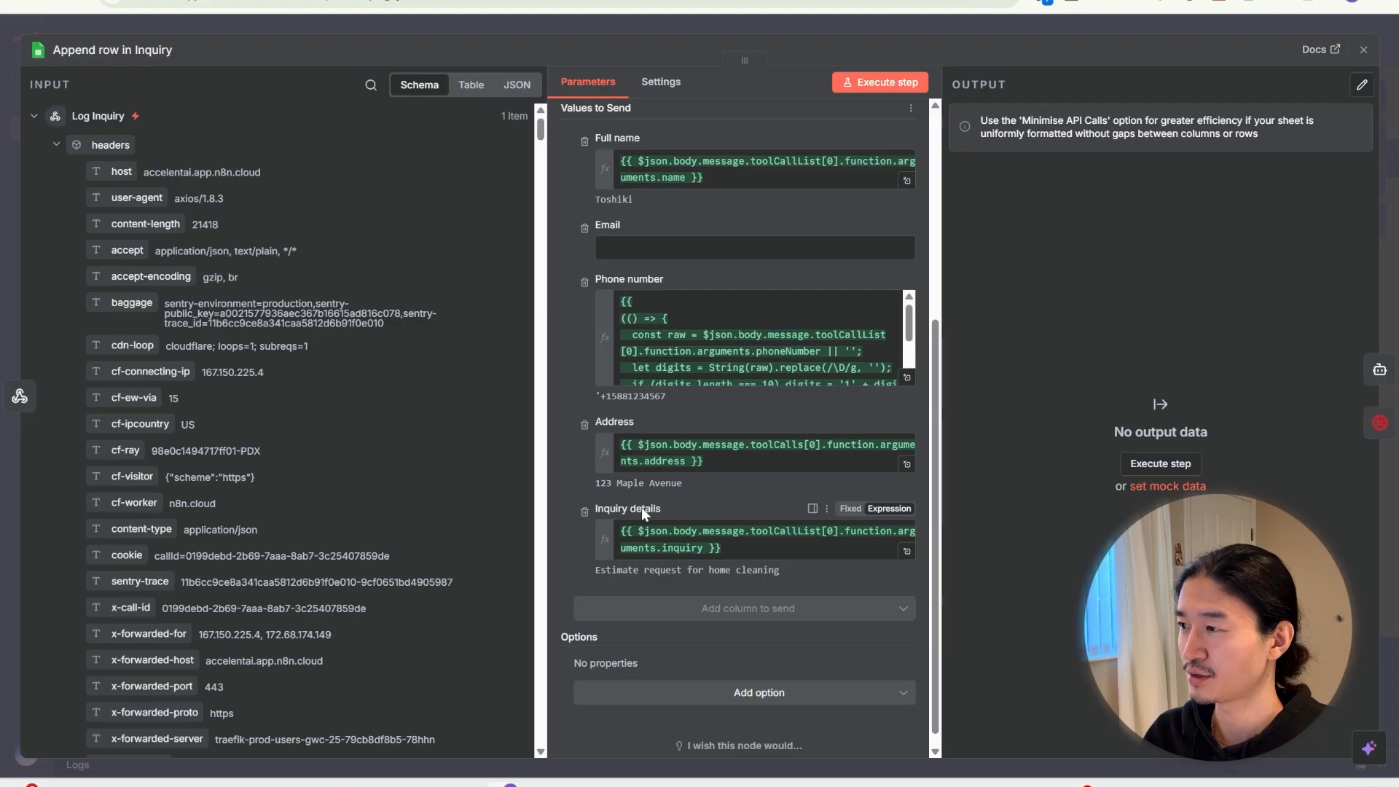
pyautogui.click(906, 376)
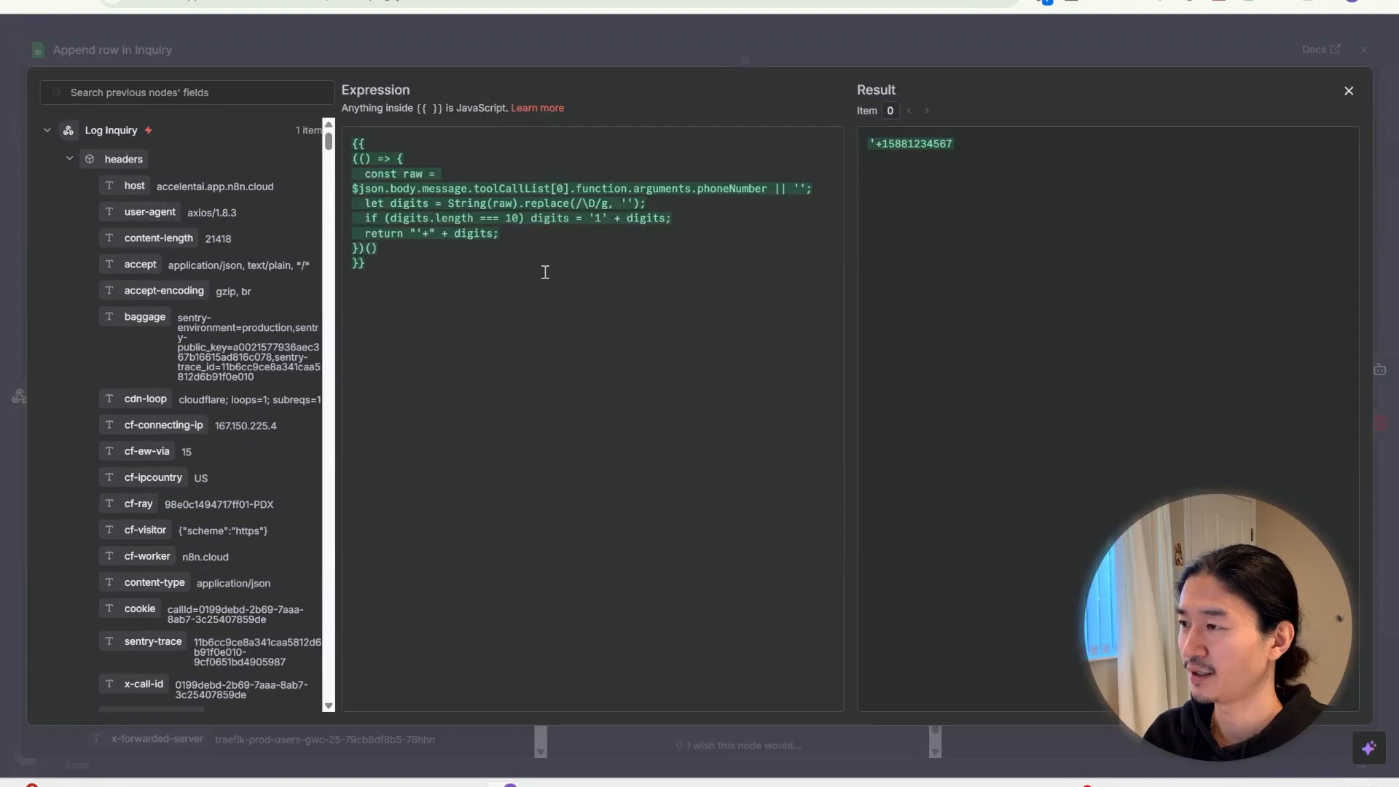
pyautogui.click(541, 263)
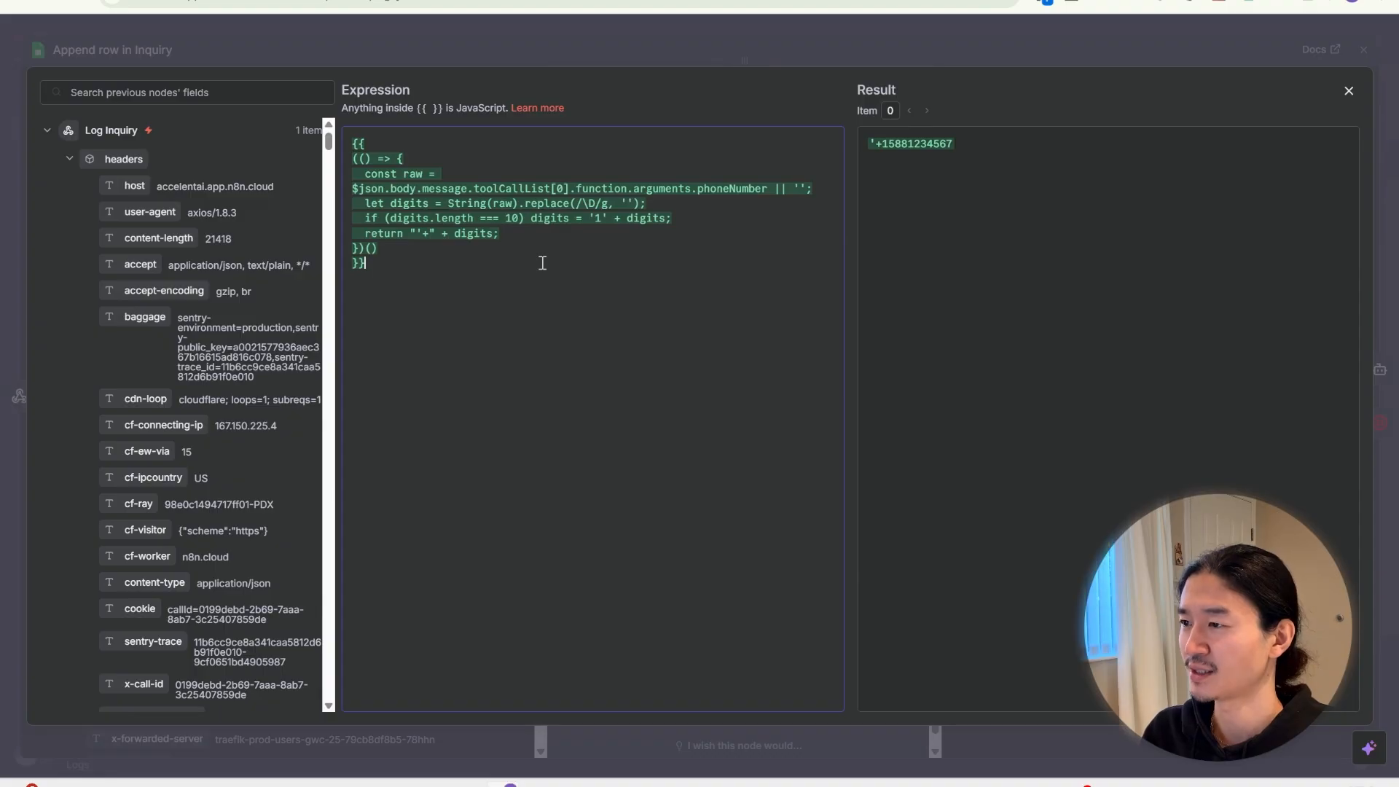
pyautogui.press('Escape')
# Open the AI Agent node and read its prompt in the full editor
pyautogui.click(717, 319)
pyautogui.doubleClick(718, 319)
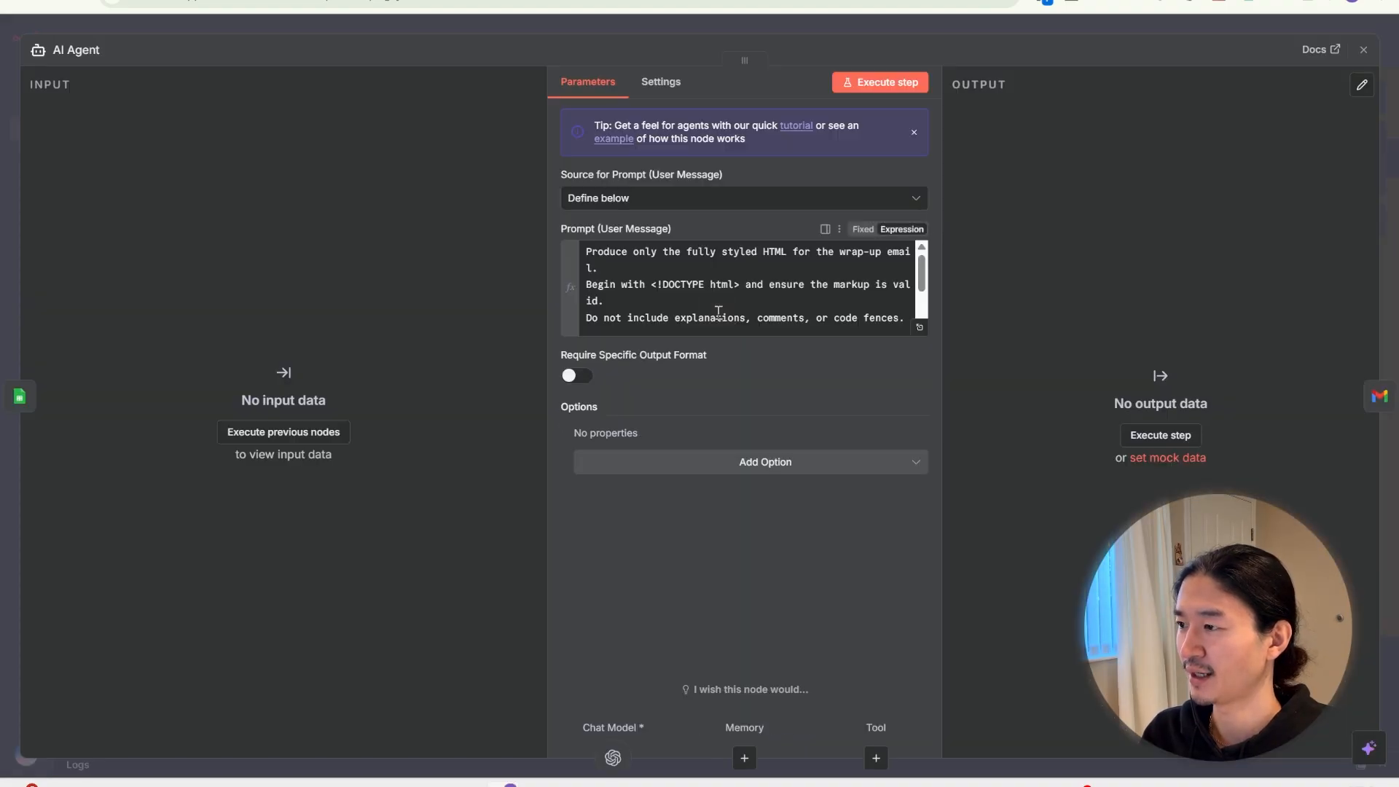
pyautogui.click(918, 330)
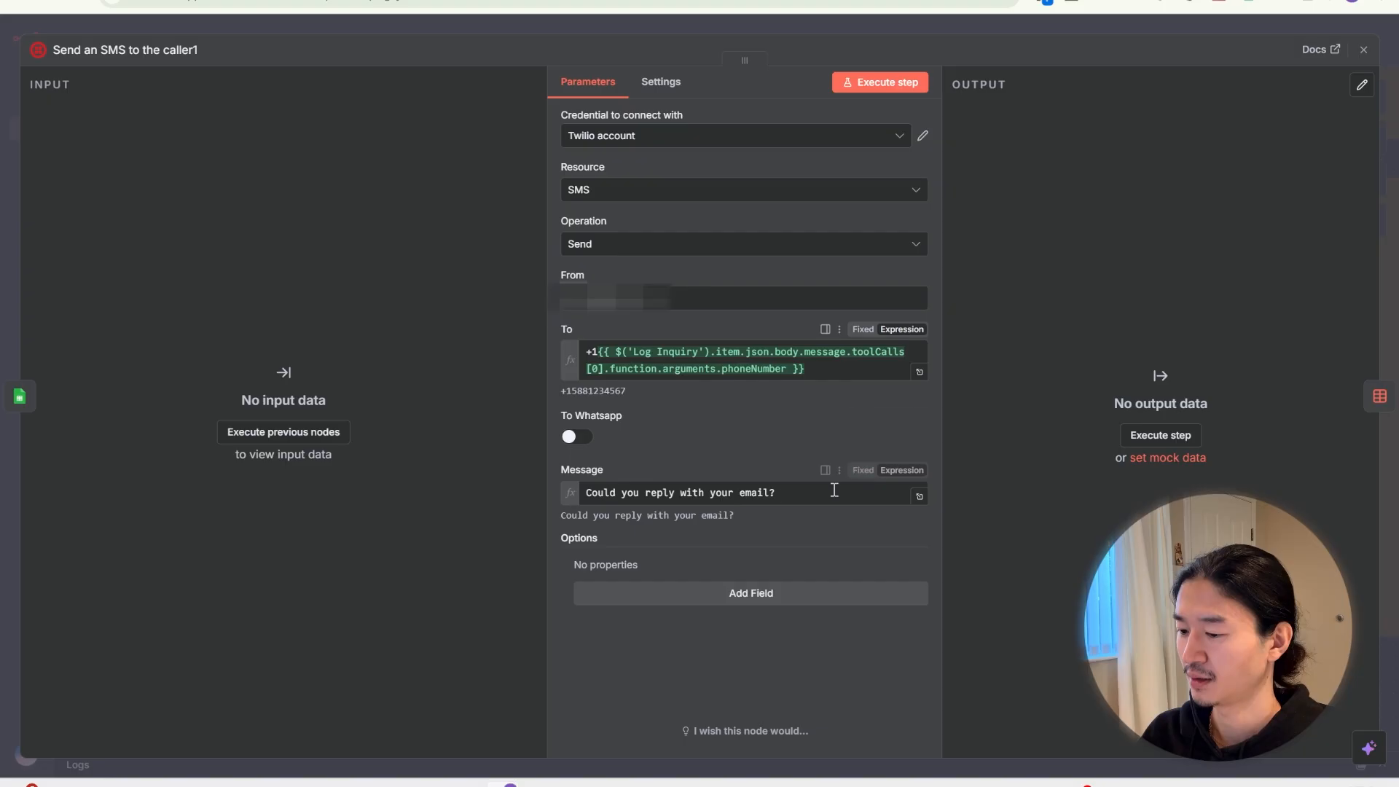
# Review Send an SMS to the caller1 and Upsert row(s)1, including the upserted source value
pyautogui.doubleClick(508, 511)
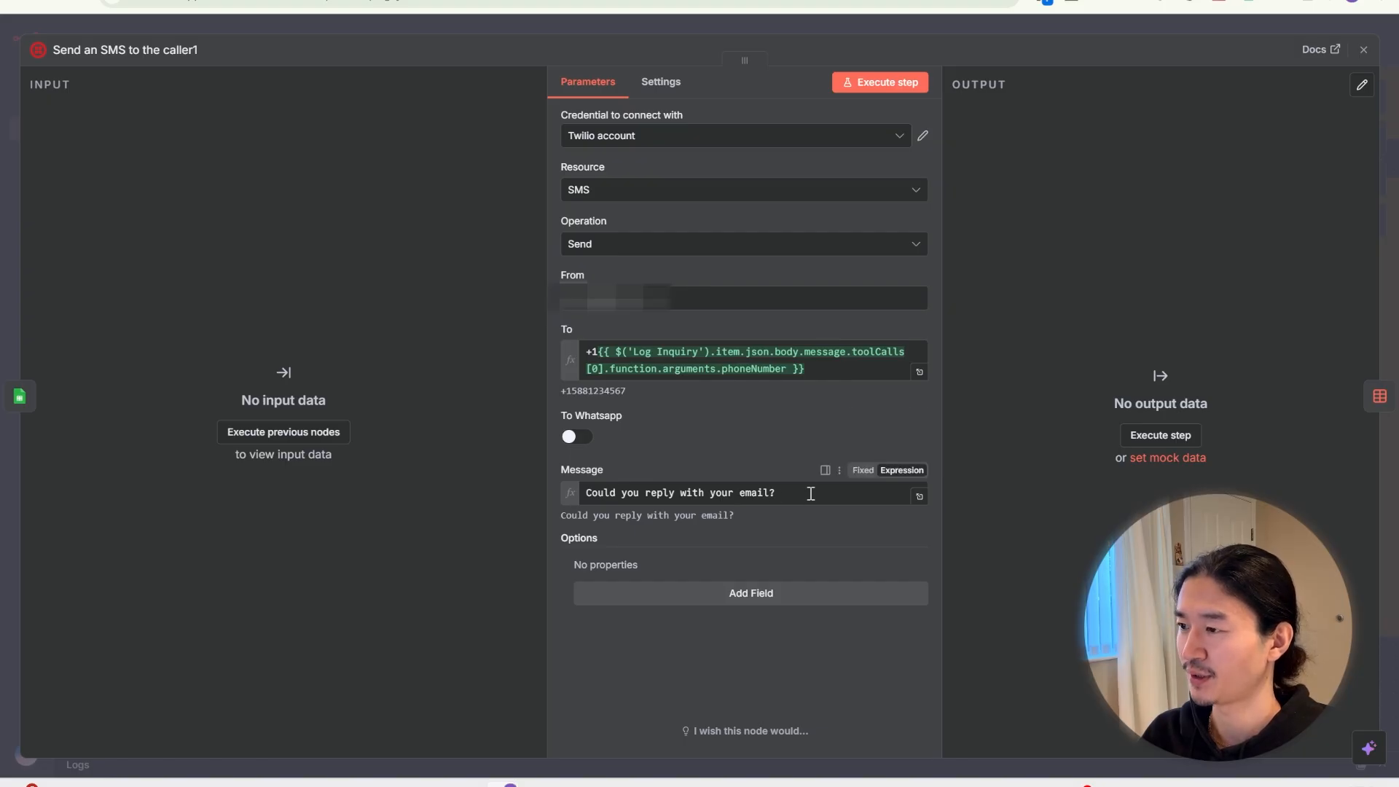
pyautogui.press('Escape')
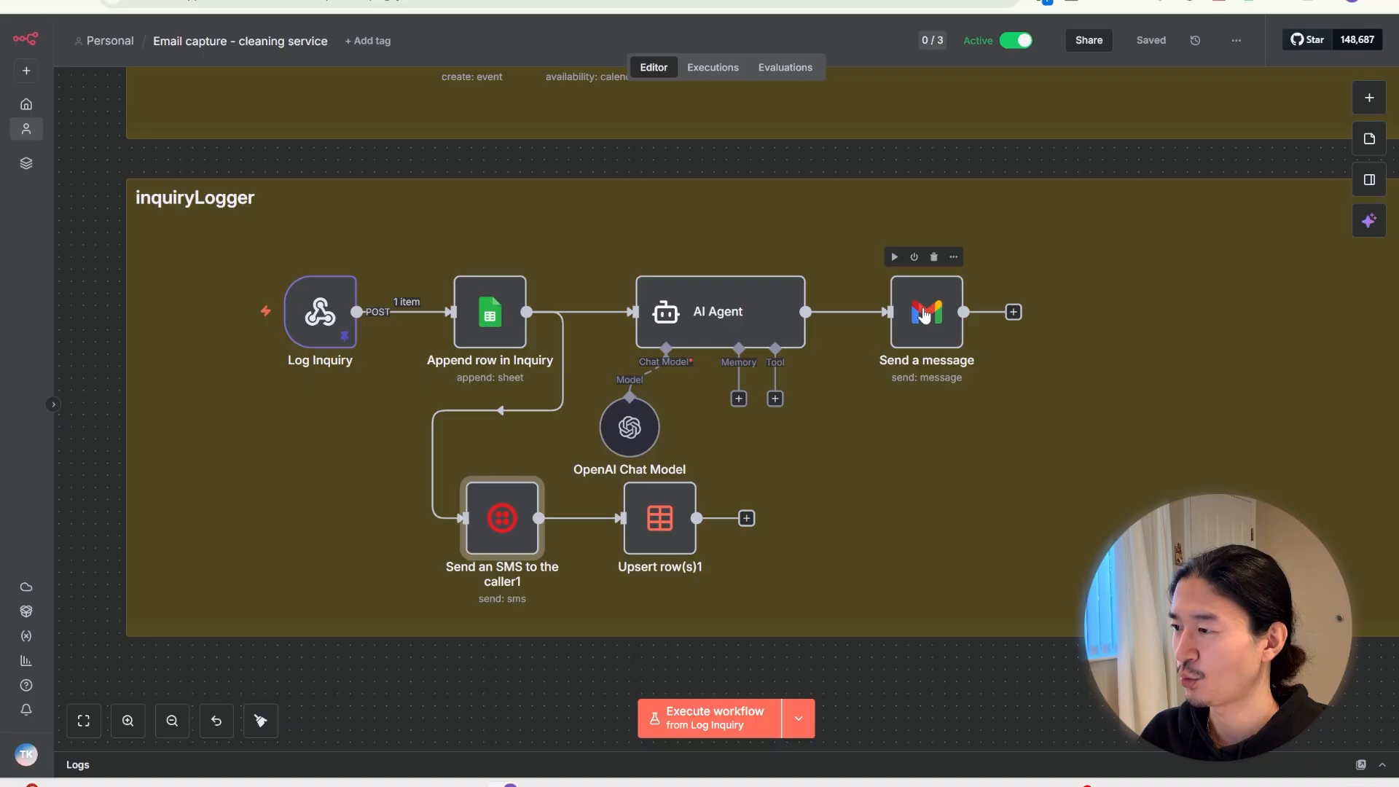
pyautogui.doubleClick(646, 535)
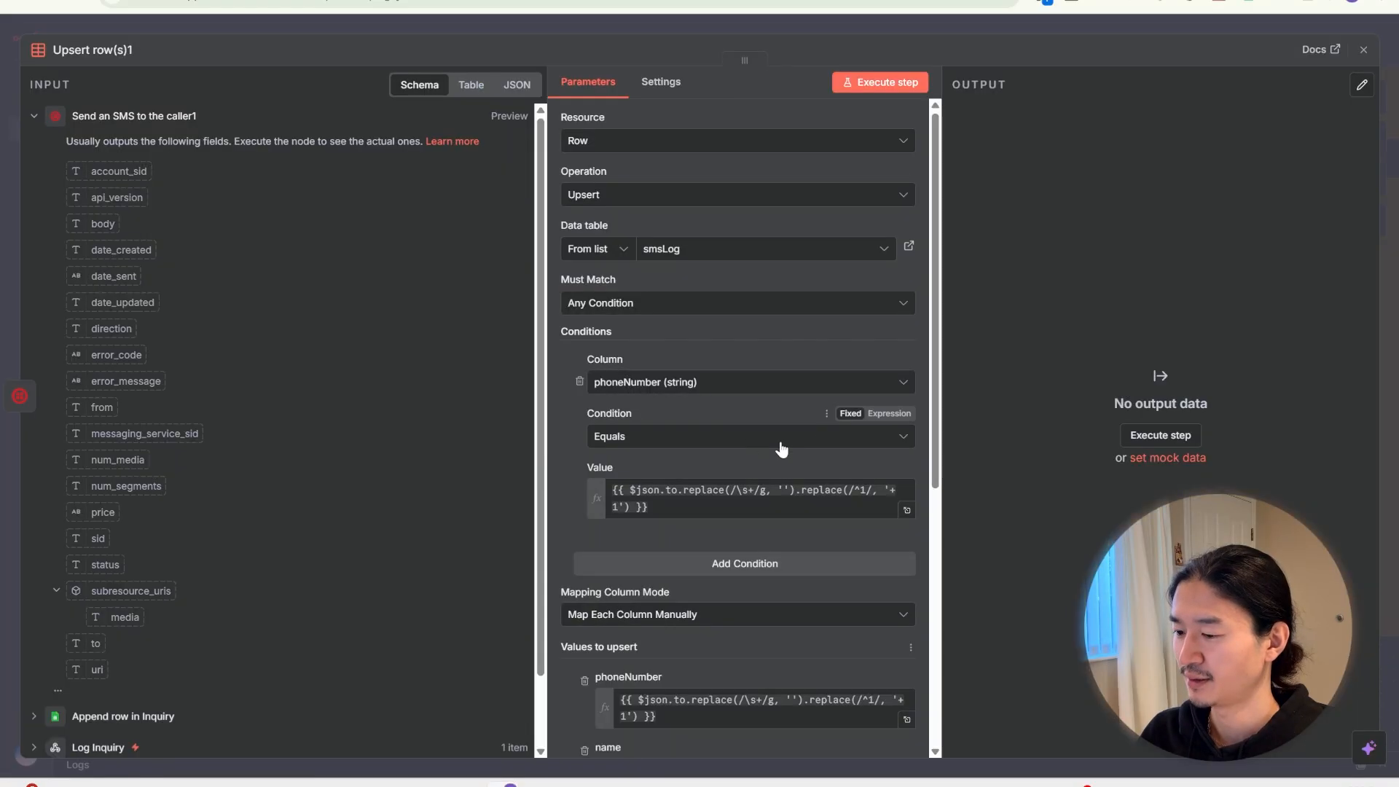
pyautogui.scroll(-3, 781, 448)
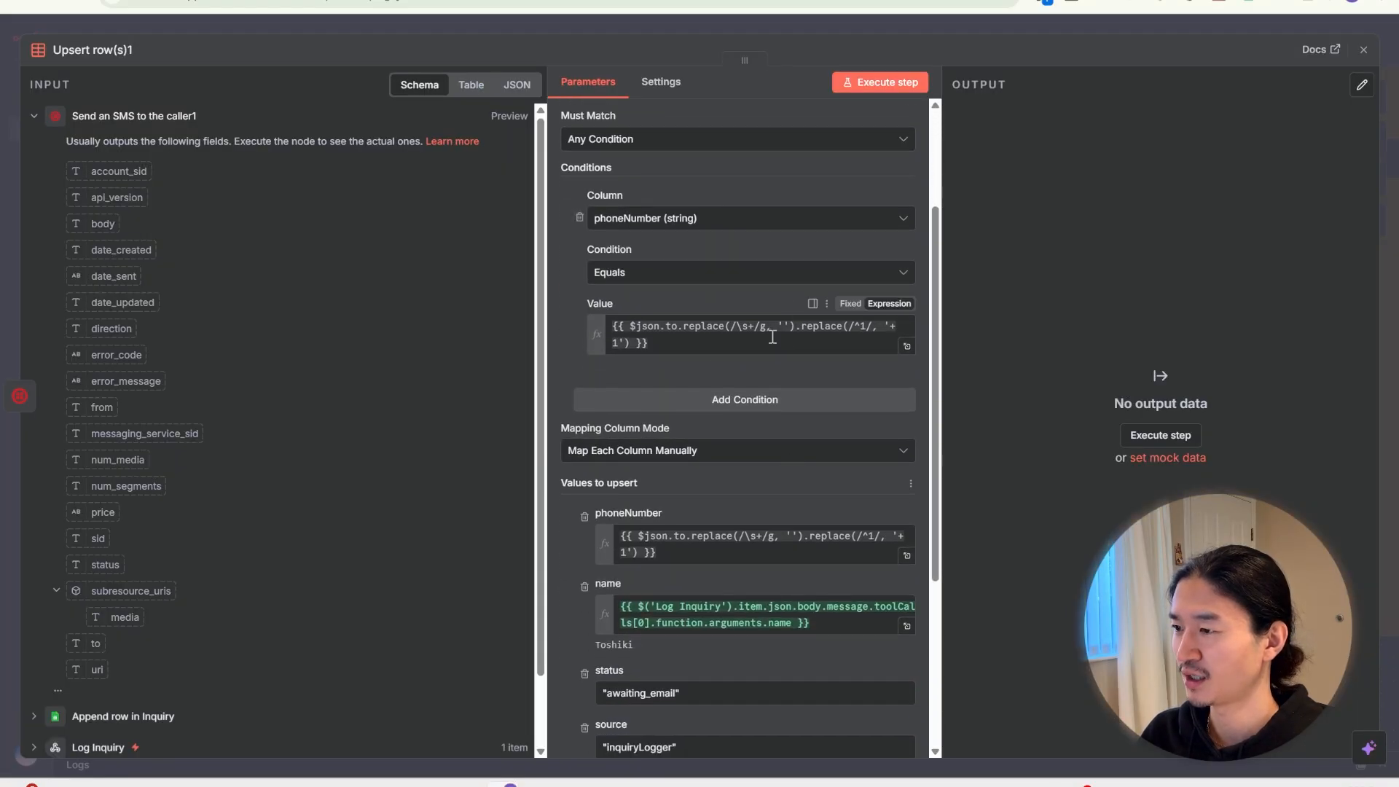
pyautogui.scroll(-3, 772, 336)
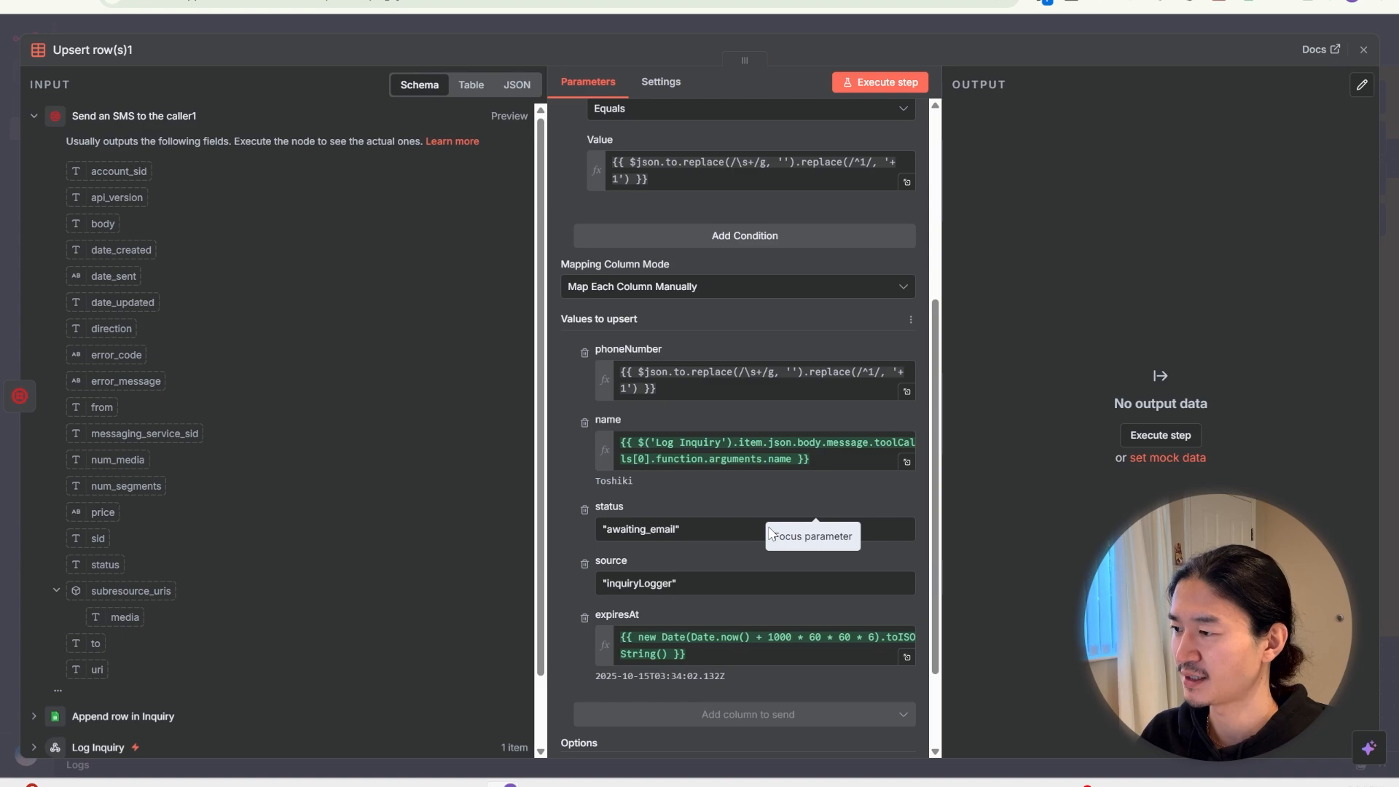
pyautogui.click(708, 581)
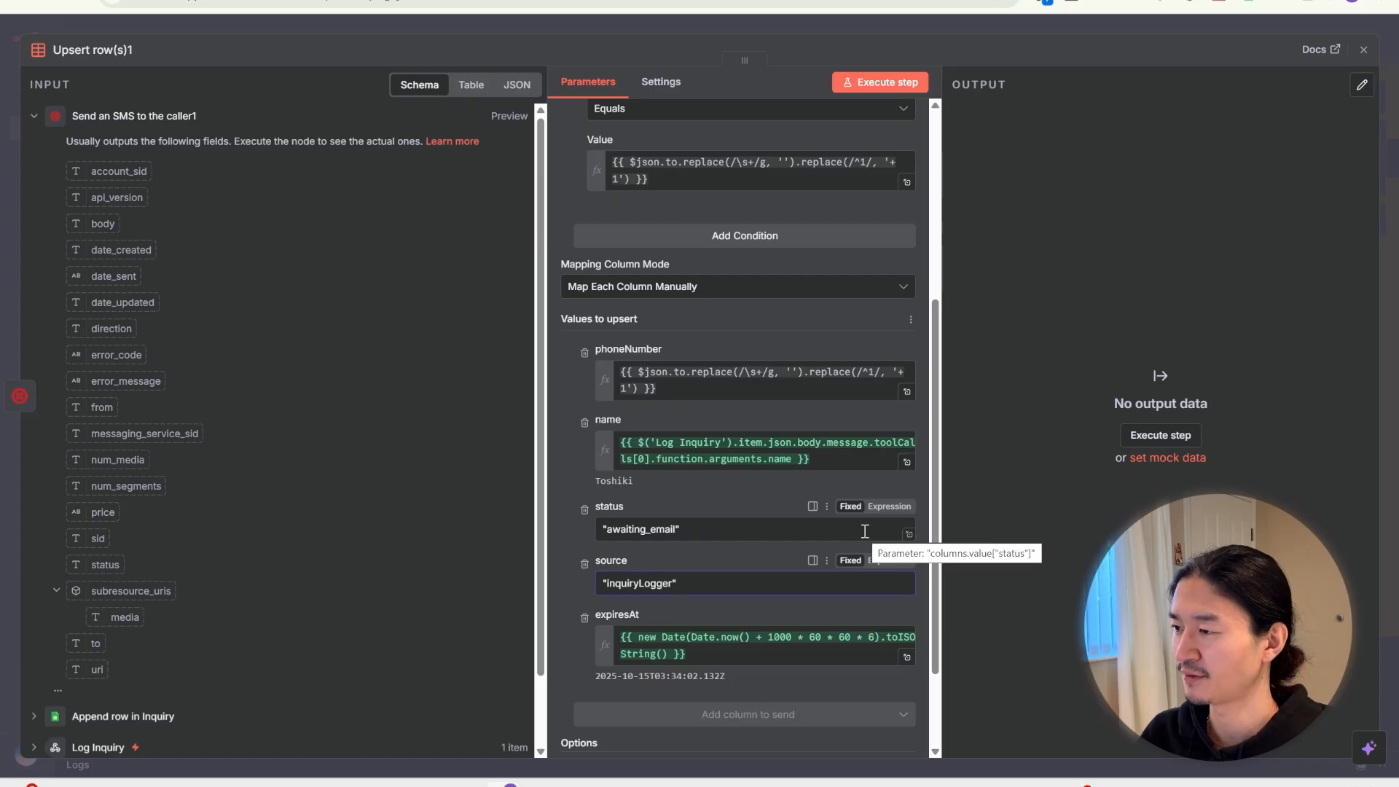
pyautogui.press('Escape')
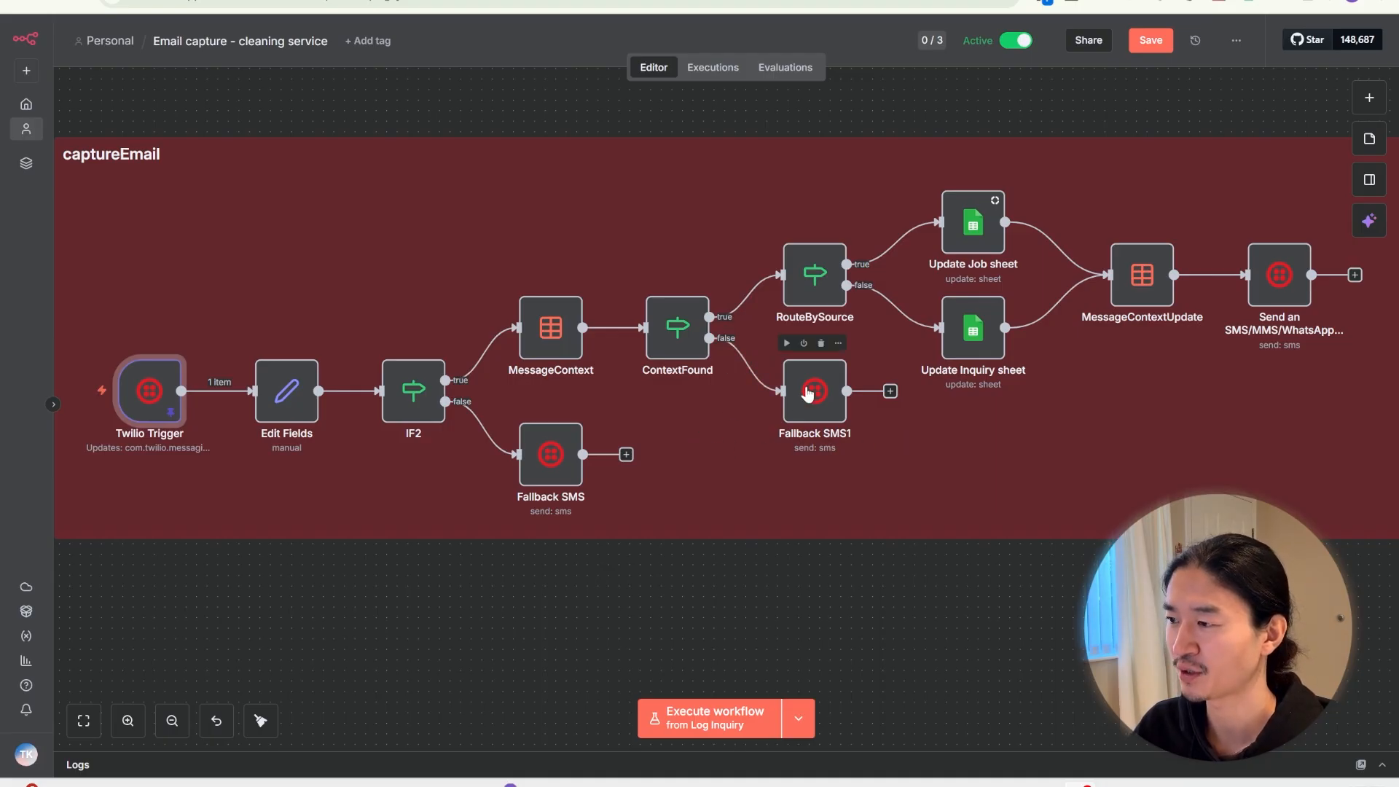
pyautogui.doubleClick(144, 406)
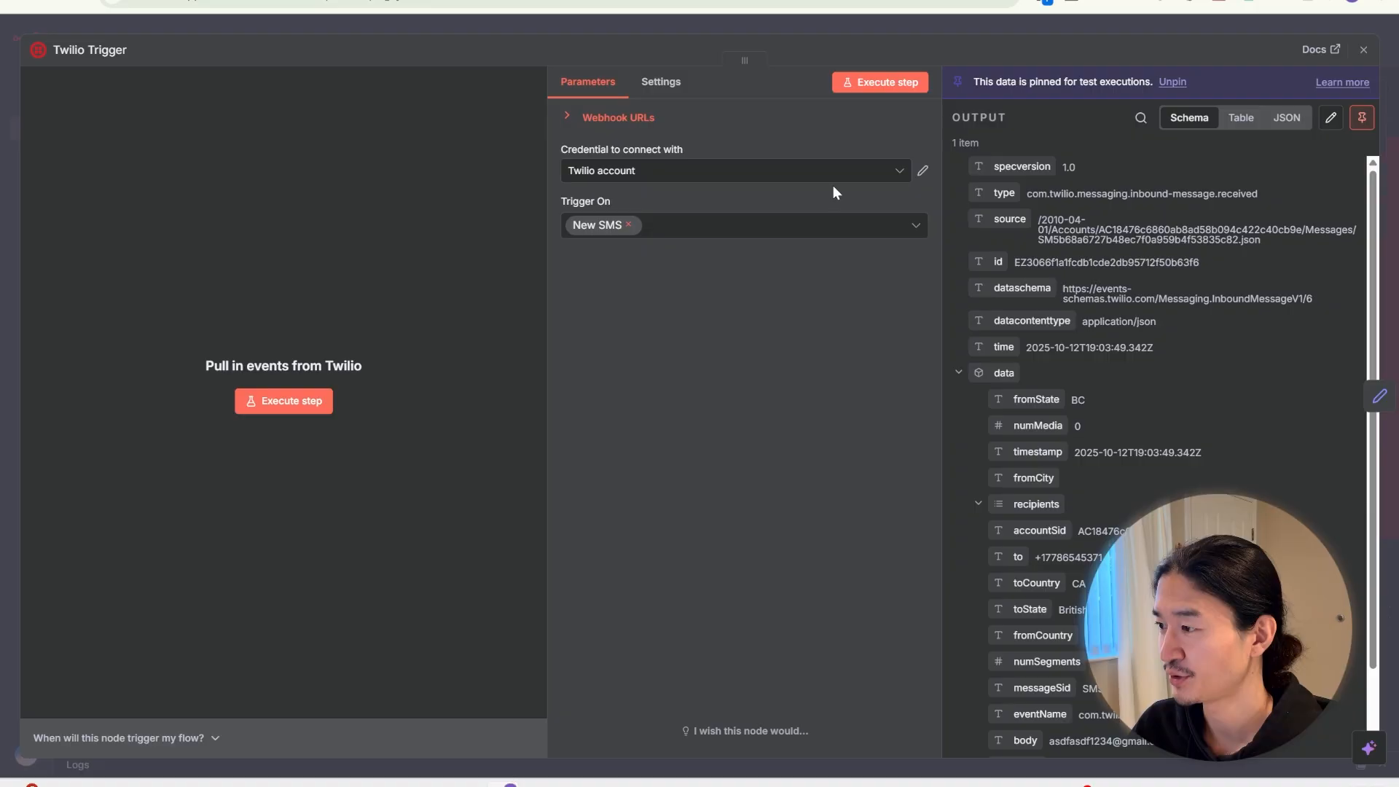
# Copy the Twilio Trigger's Production POST webhook URL
pyautogui.click(618, 118)
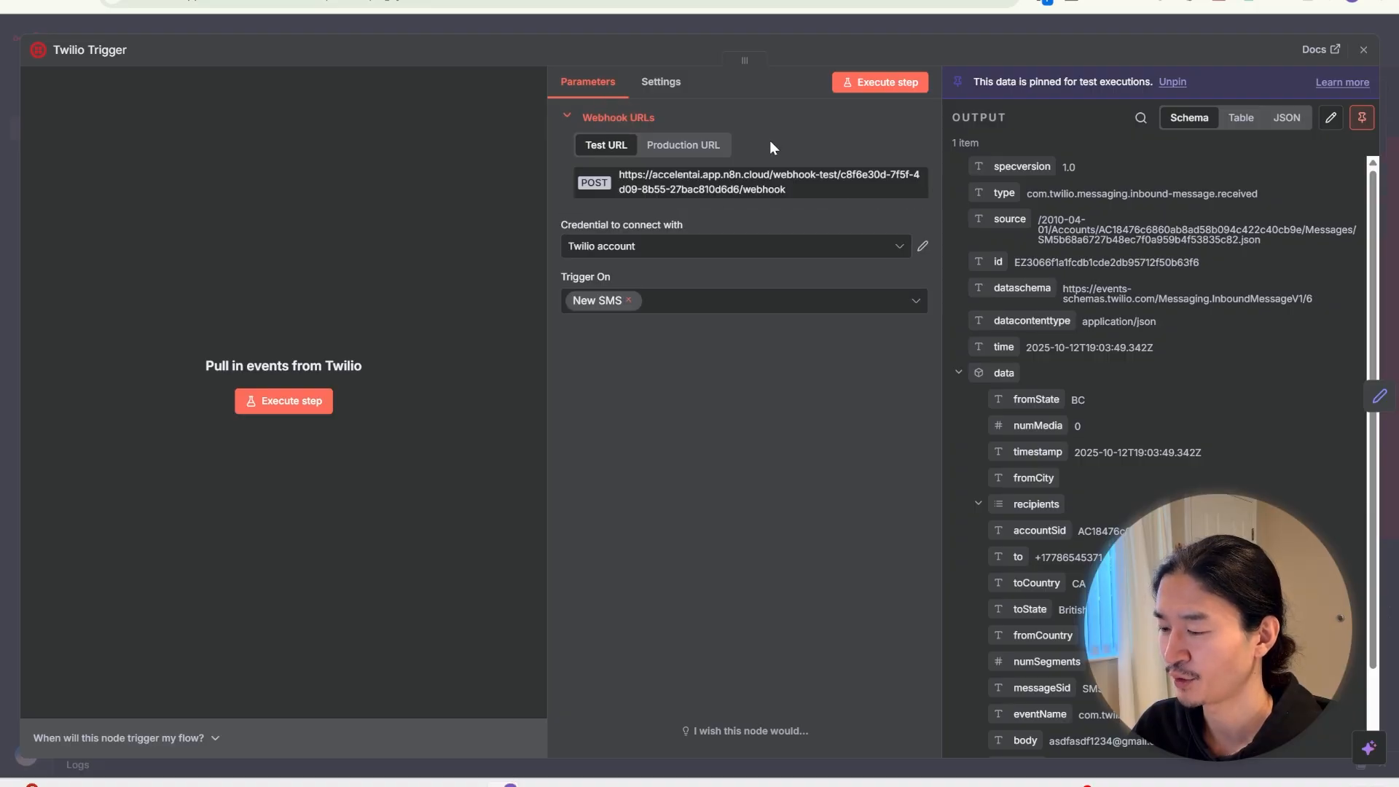
pyautogui.click(705, 146)
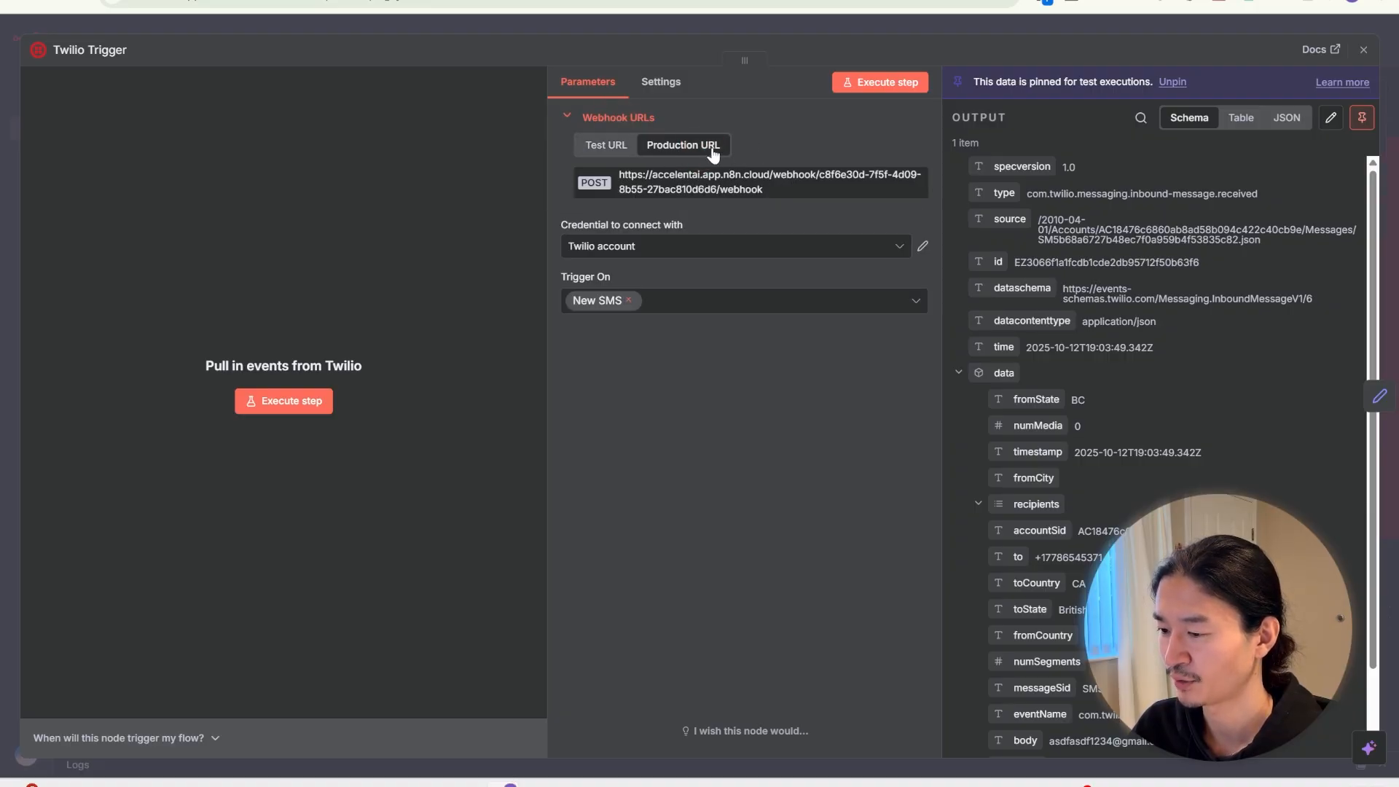
pyautogui.click(727, 194)
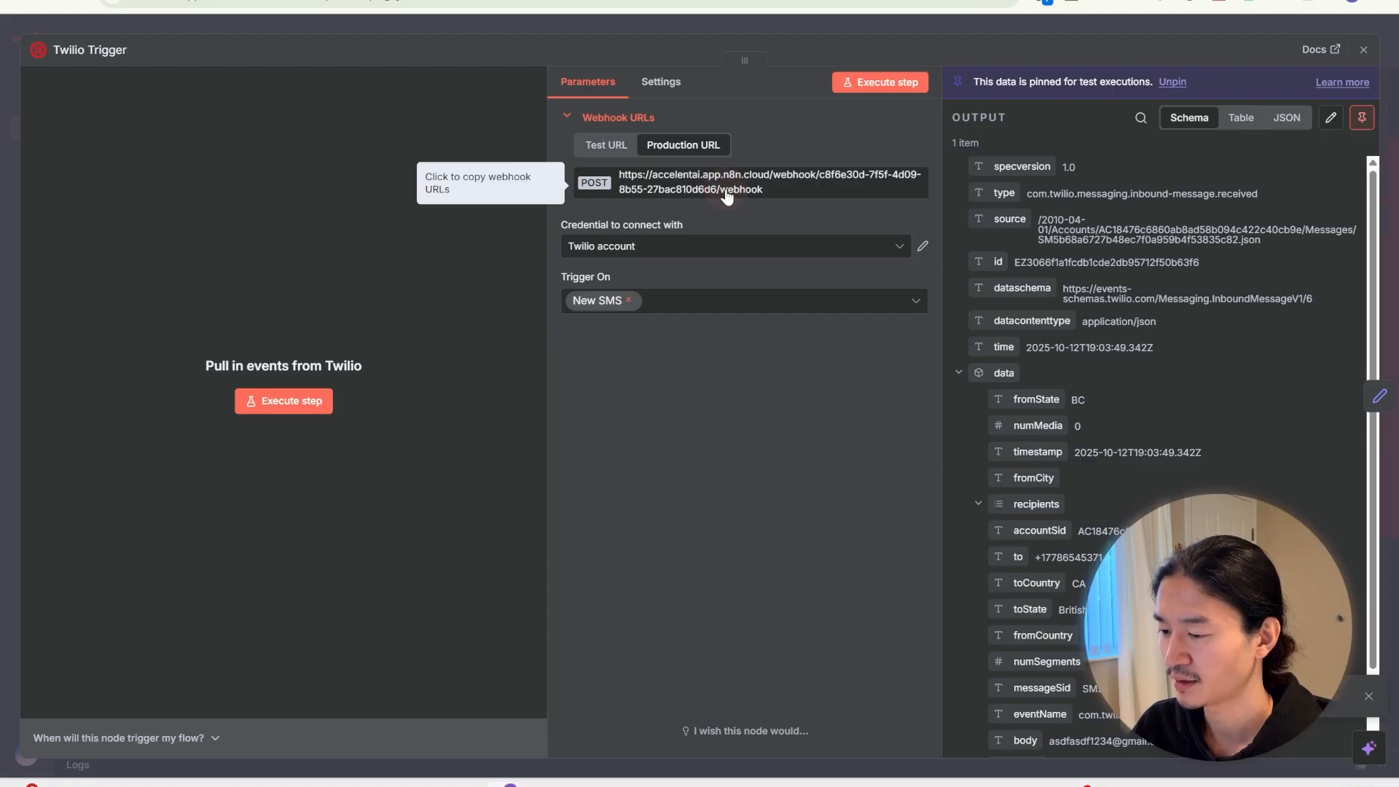
# In Twilio, open the active number's Messaging Configuration and its 'A message comes in' webhook URL
pyautogui.click(754, 2)
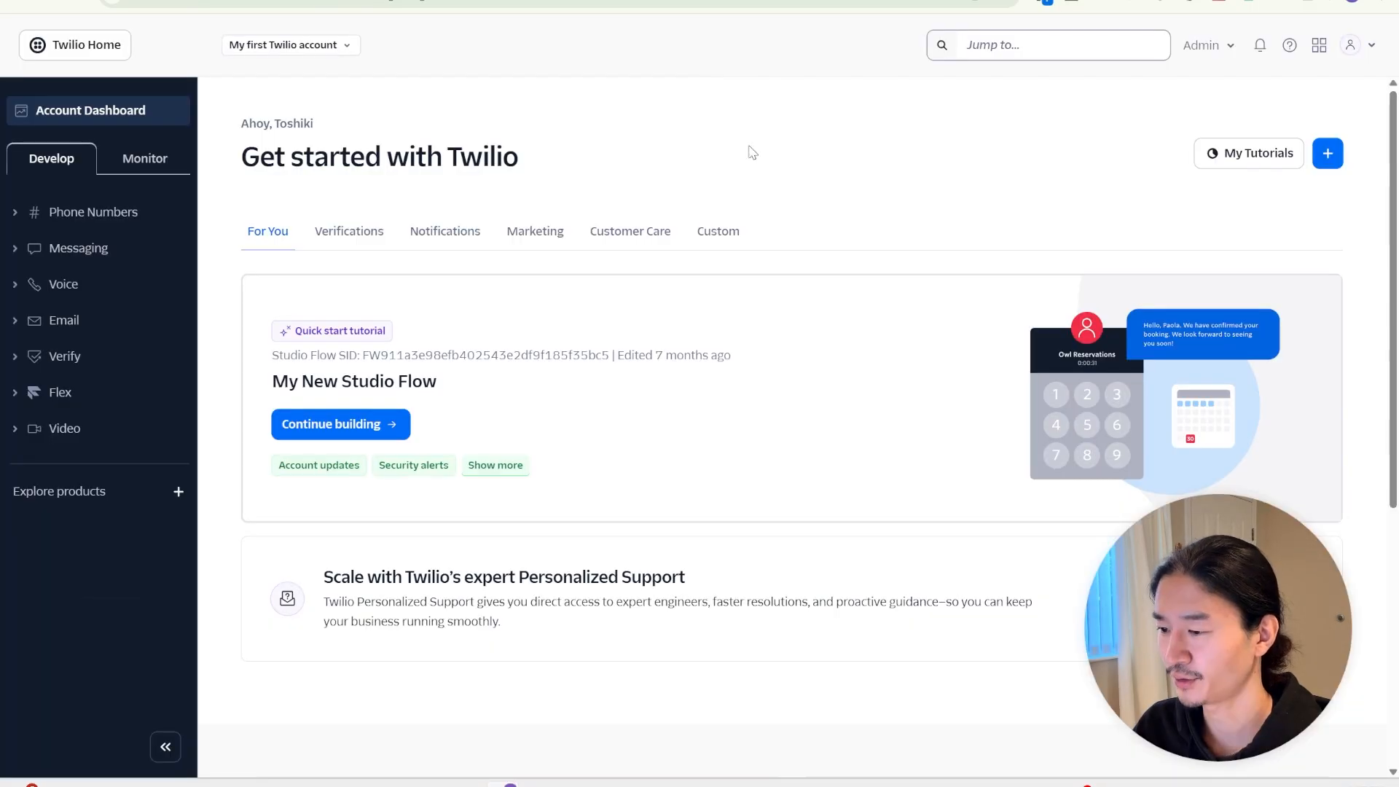
pyautogui.click(109, 215)
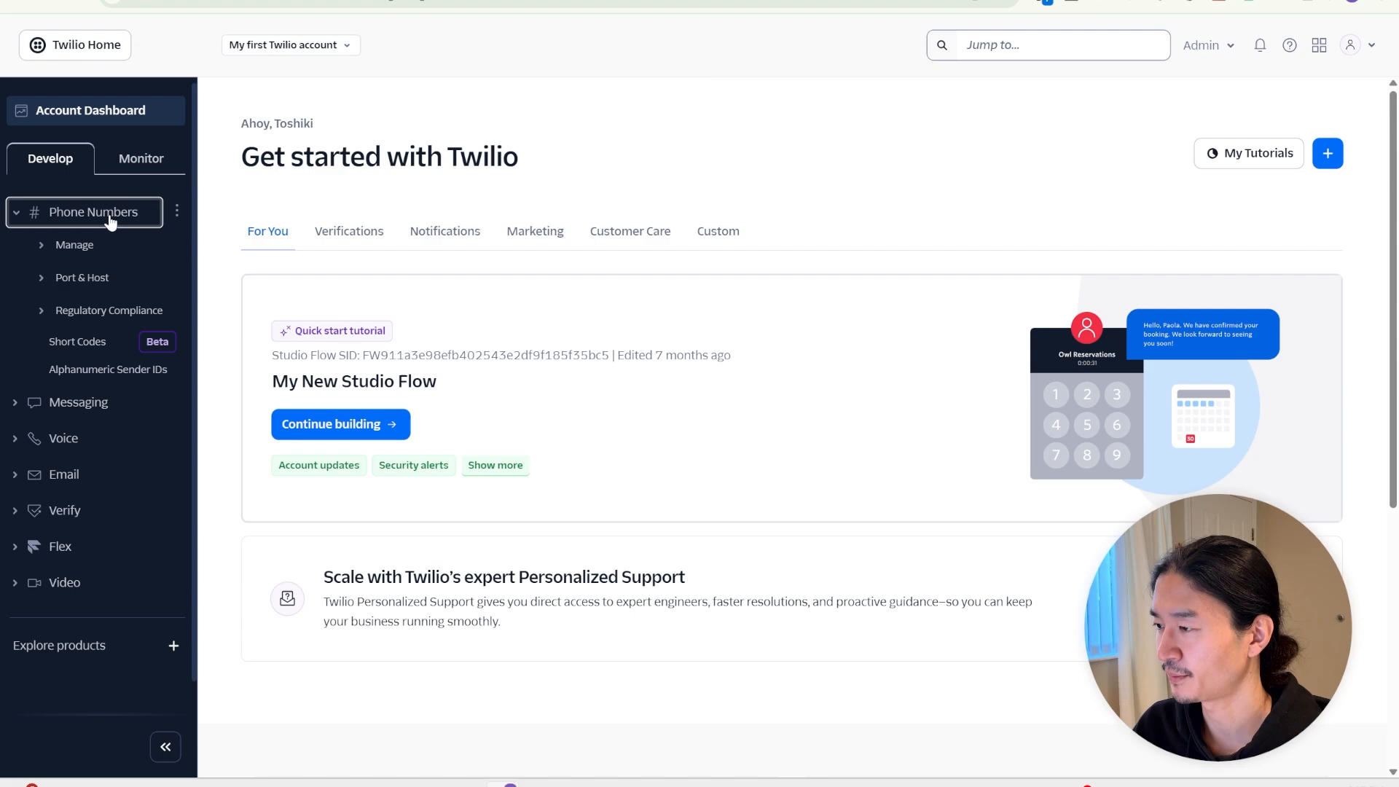
pyautogui.click(76, 246)
pyautogui.click(113, 271)
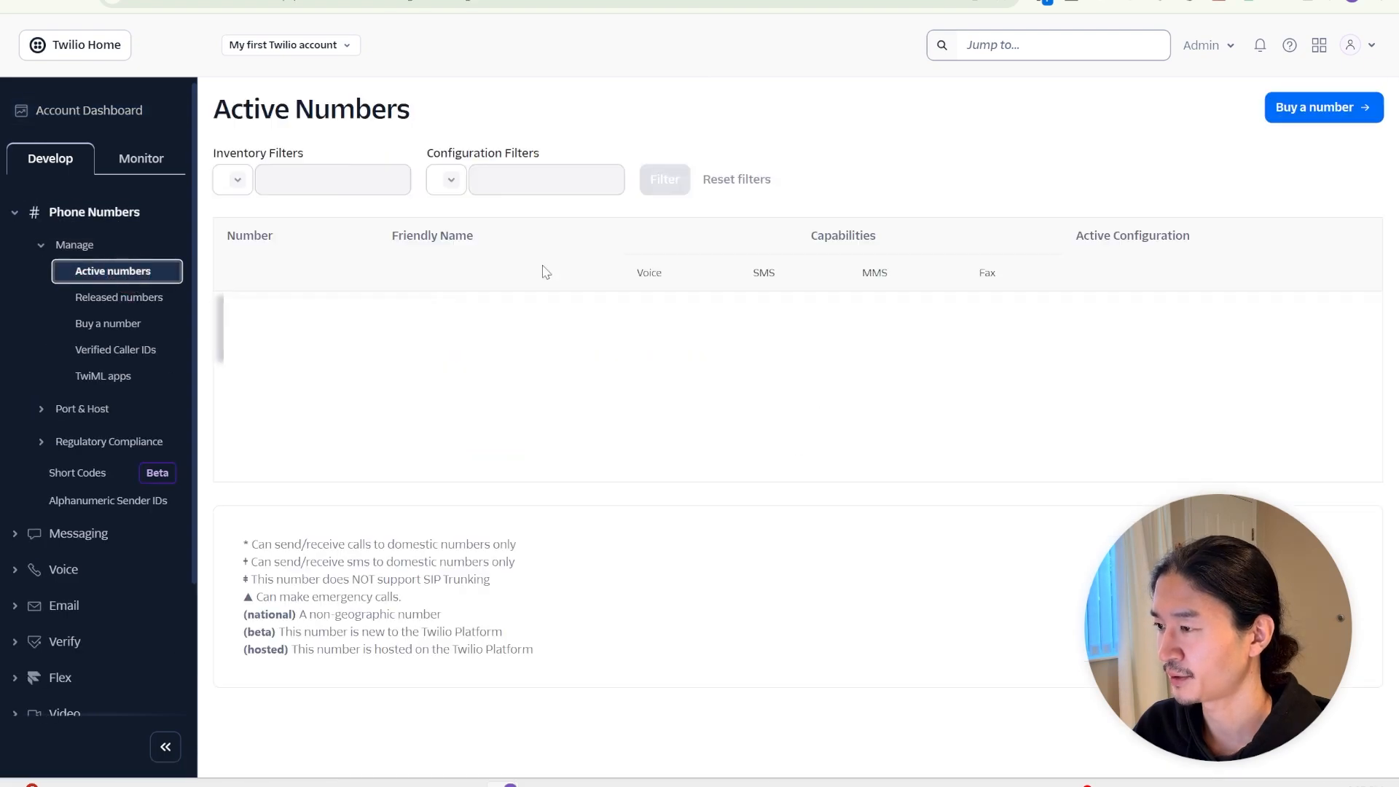
pyautogui.click(262, 313)
pyautogui.scroll(-10, 767, 282)
pyautogui.scroll(-1, 767, 282)
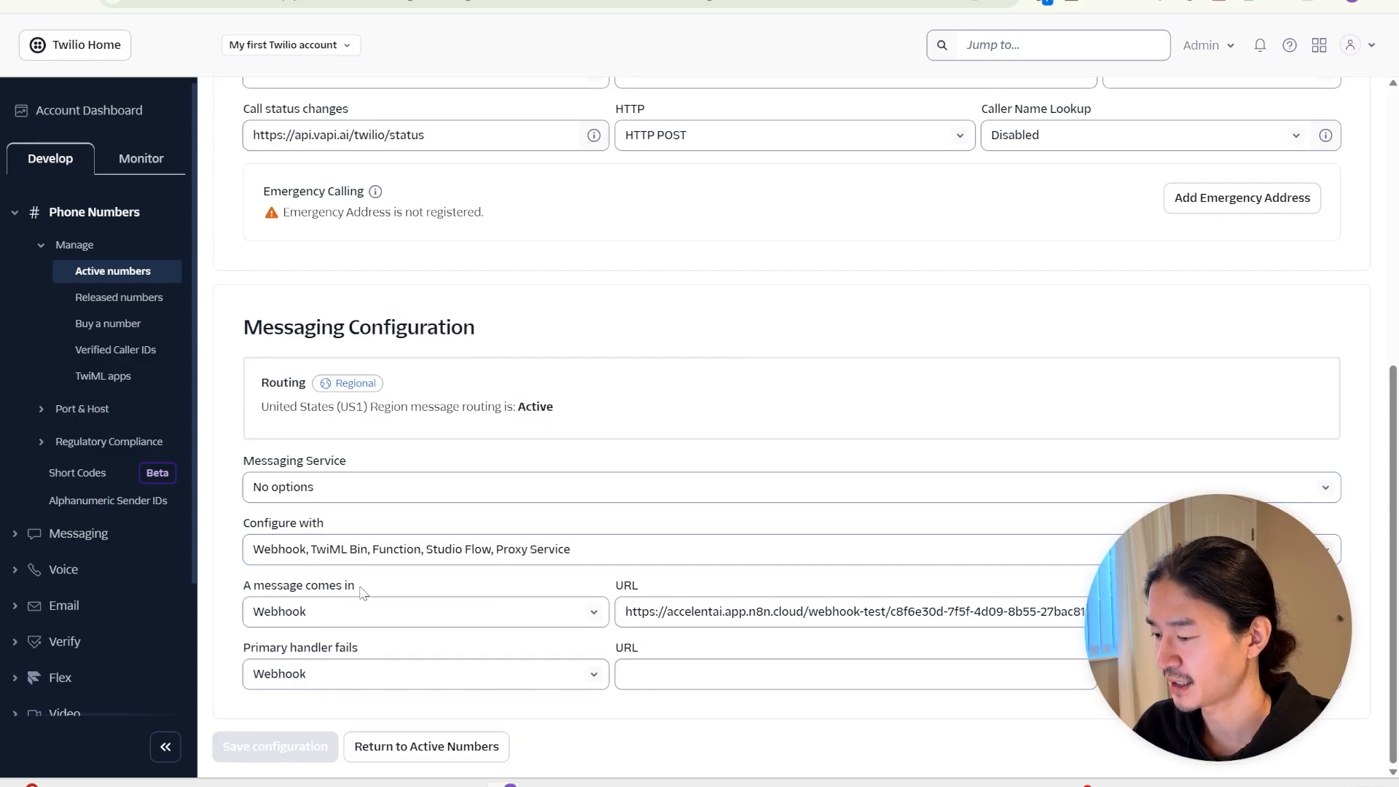
pyautogui.click(787, 608)
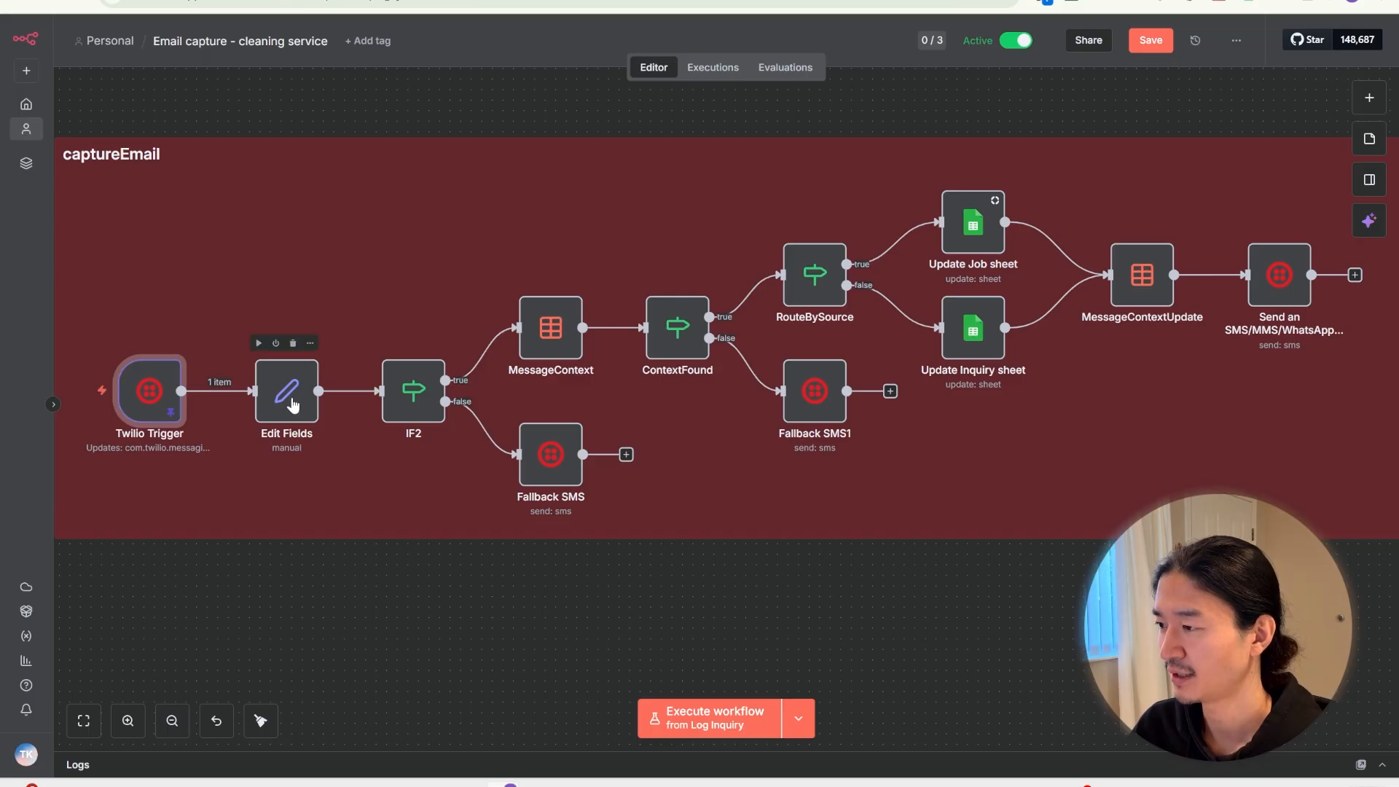
pyautogui.doubleClick(292, 405)
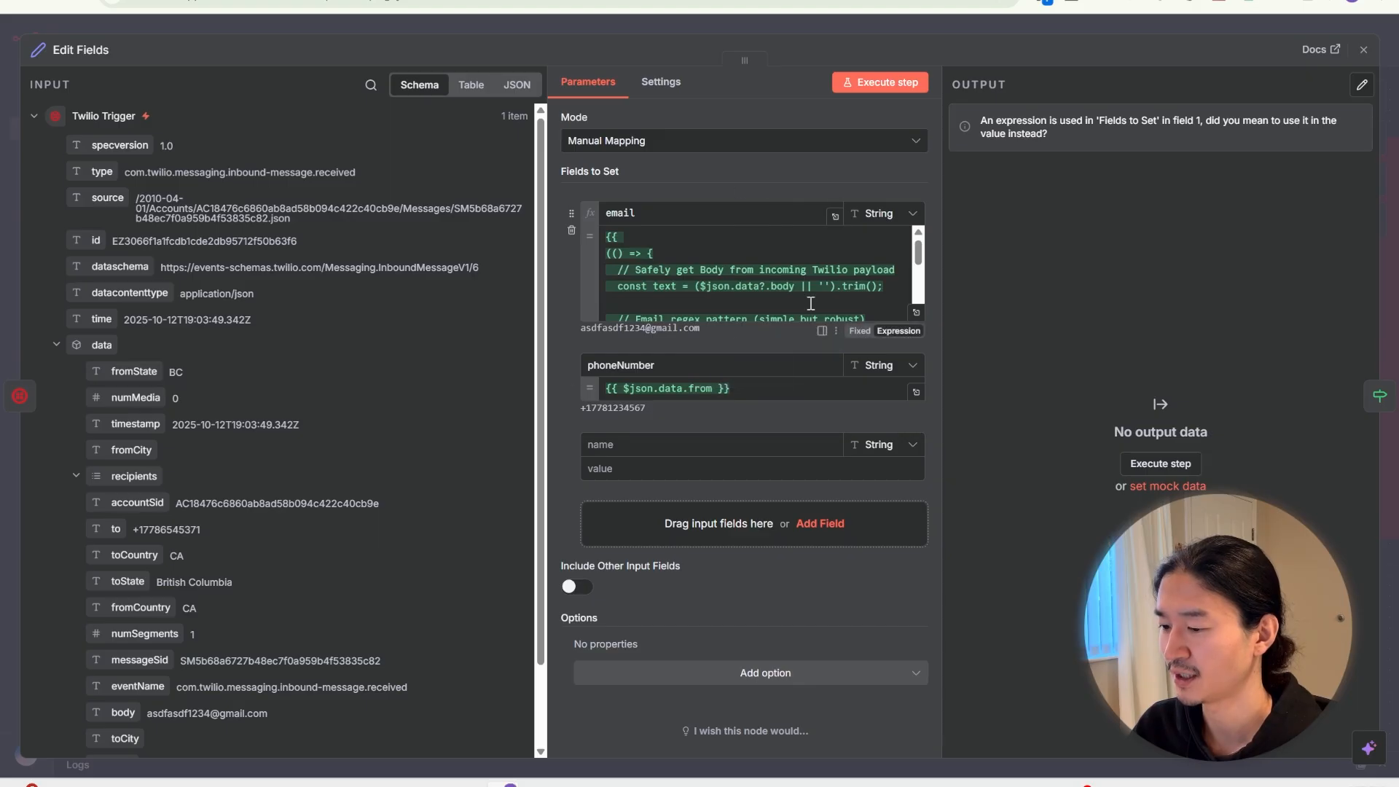
# Review the Edit Fields email expression in the full editor, then close the node
pyautogui.click(918, 316)
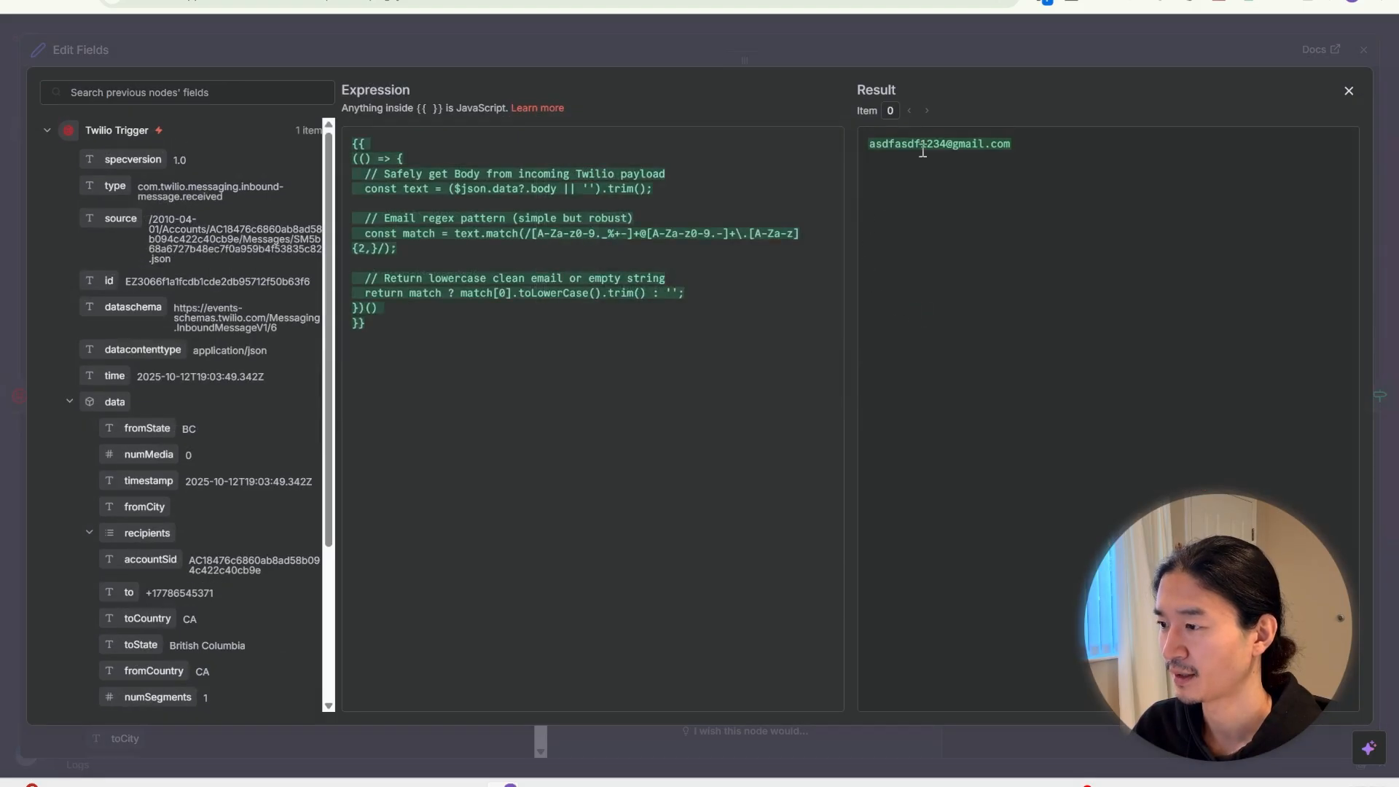
pyautogui.click(969, 43)
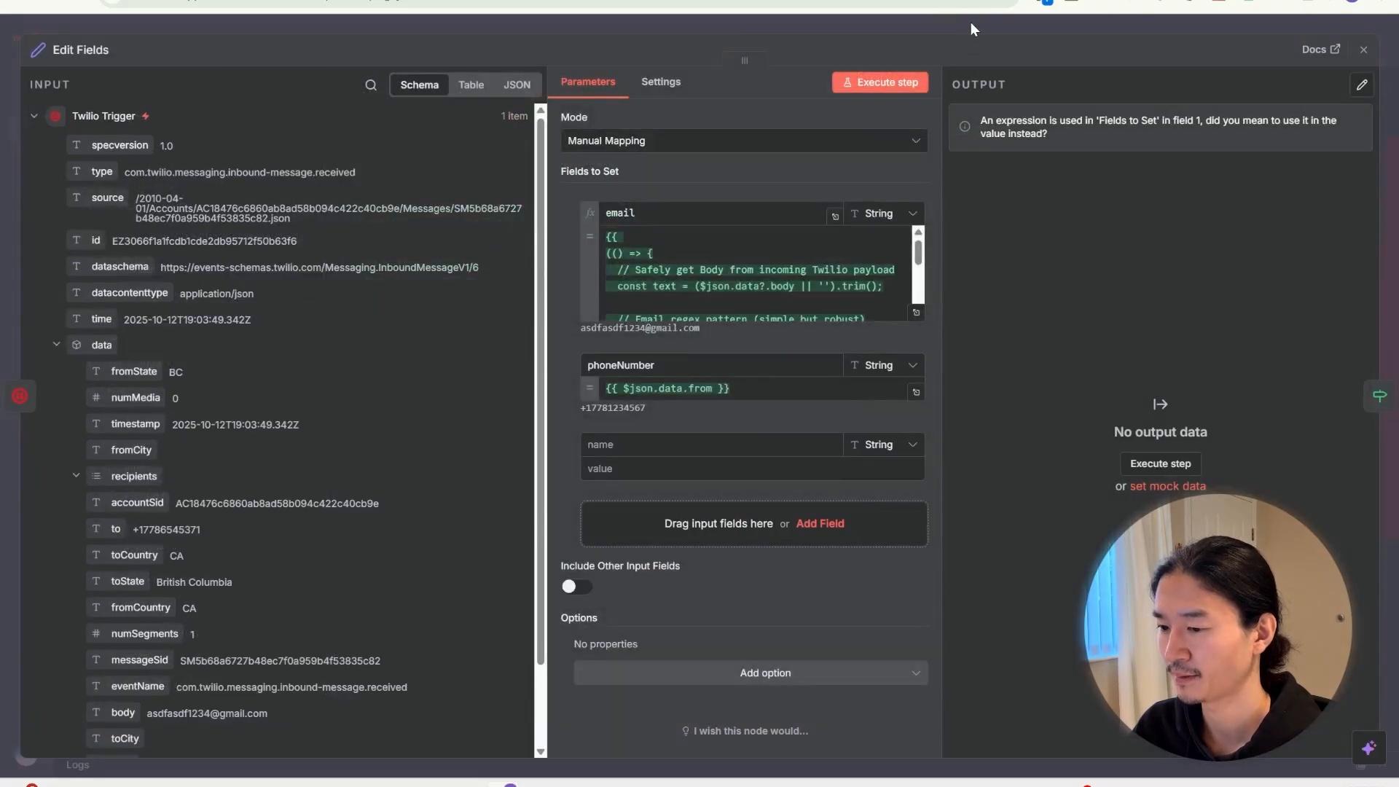
pyautogui.click(970, 29)
# Check the IF2 email-format test and the Fallback SMS reply, then select MessageContext
pyautogui.doubleClick(414, 393)
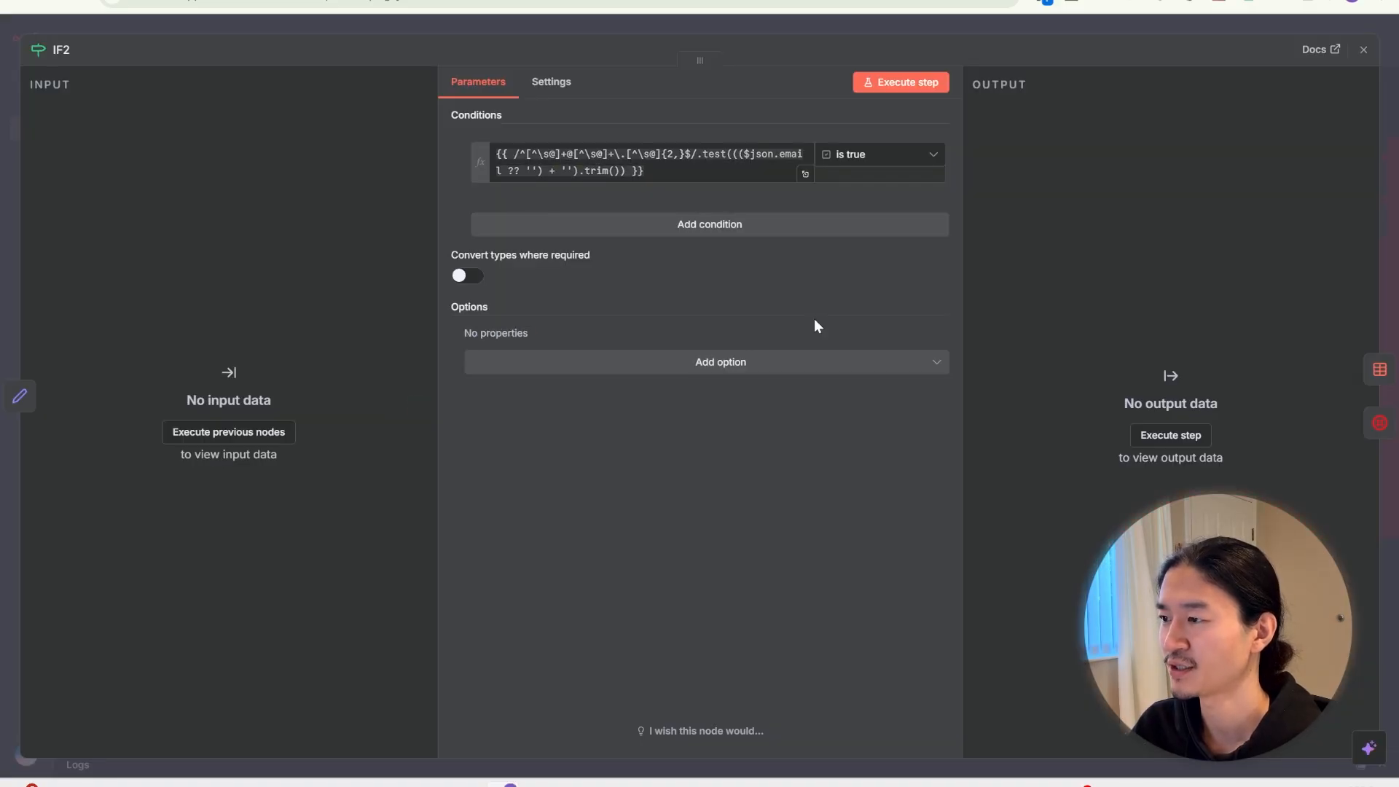
pyautogui.press('Escape')
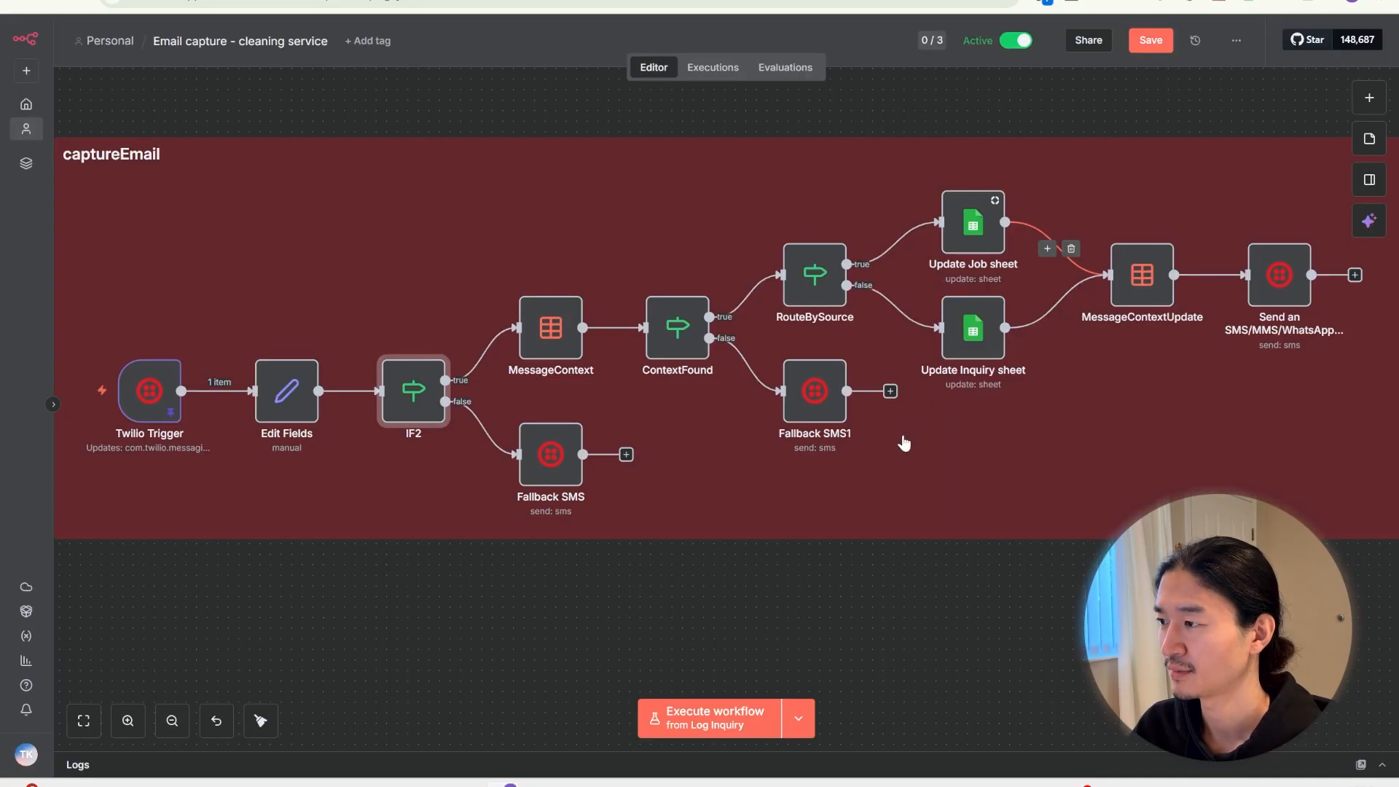
pyautogui.doubleClick(547, 458)
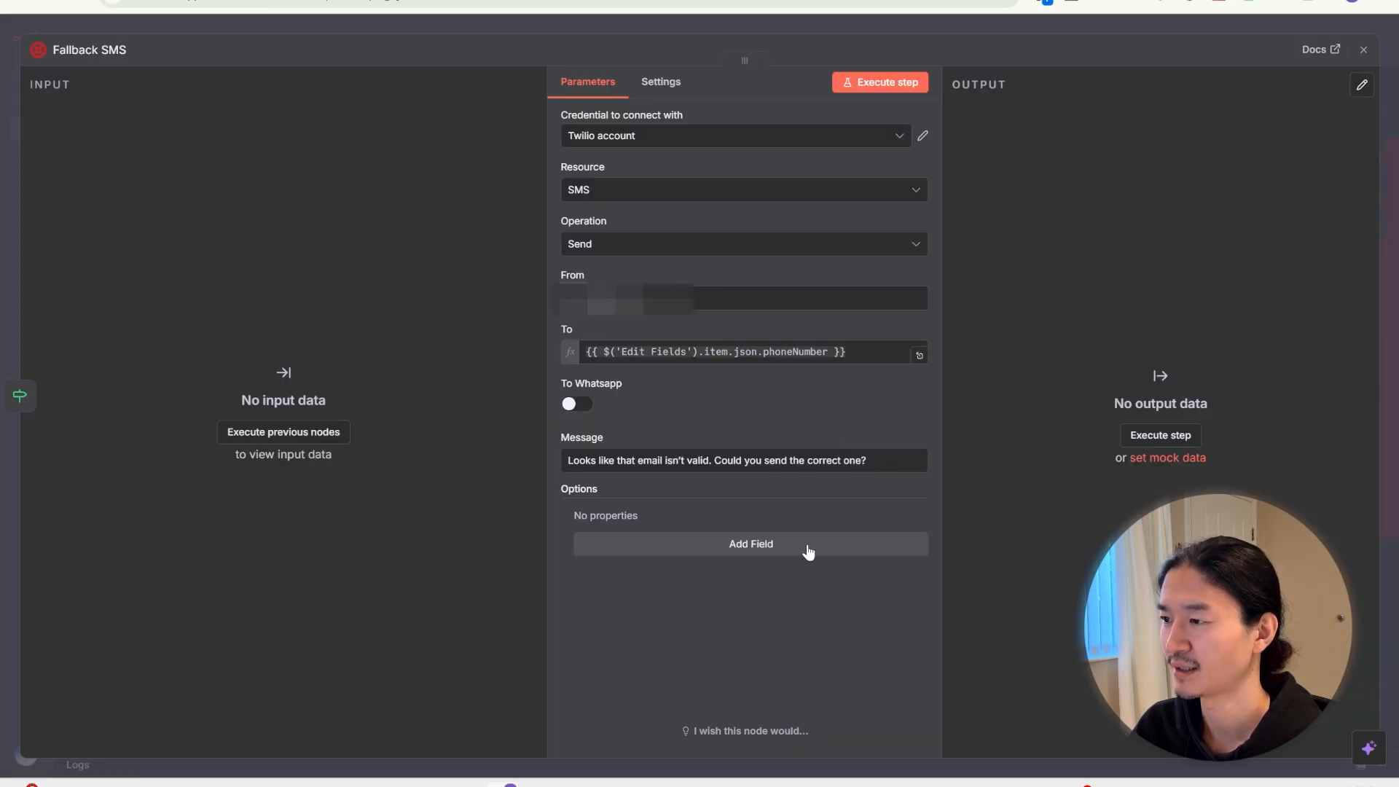
pyautogui.press('Escape')
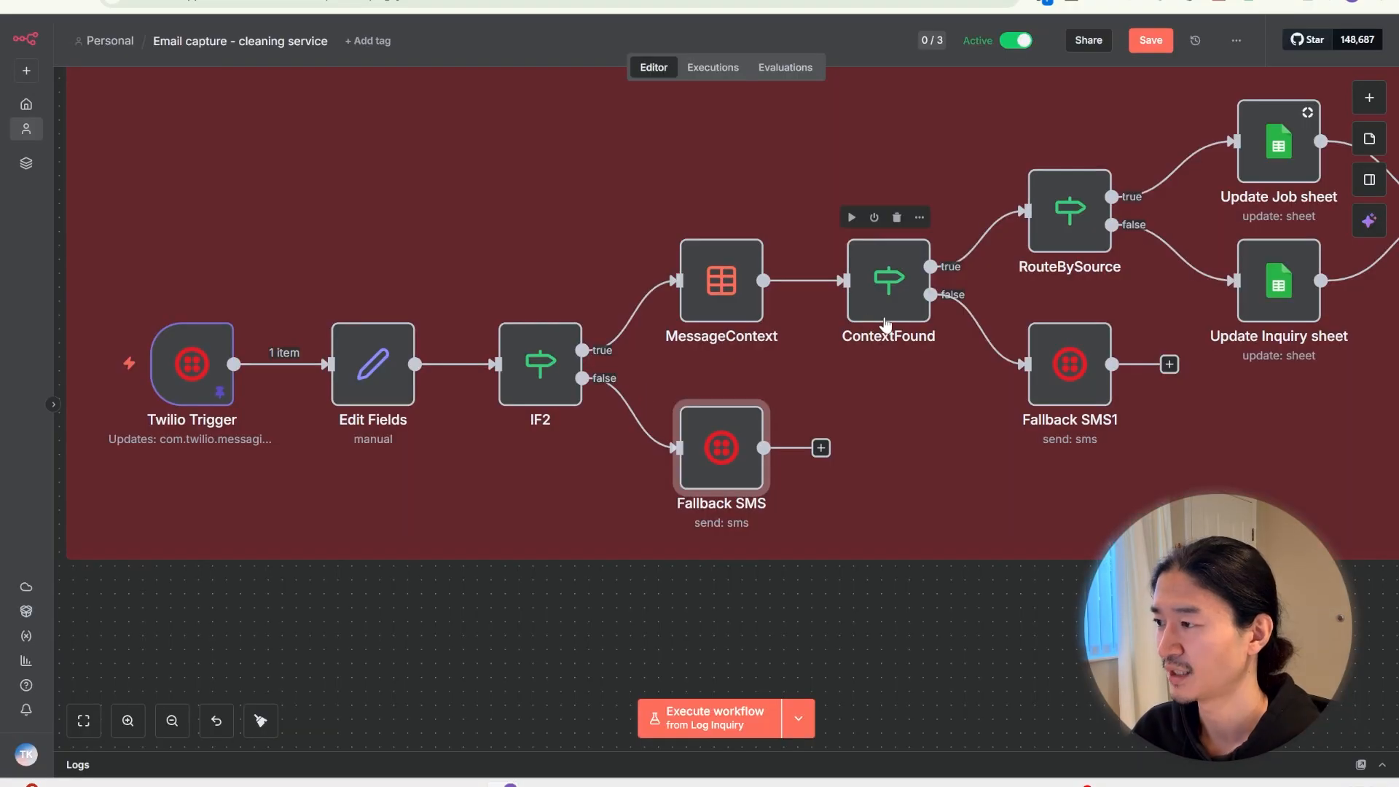
pyautogui.click(718, 273)
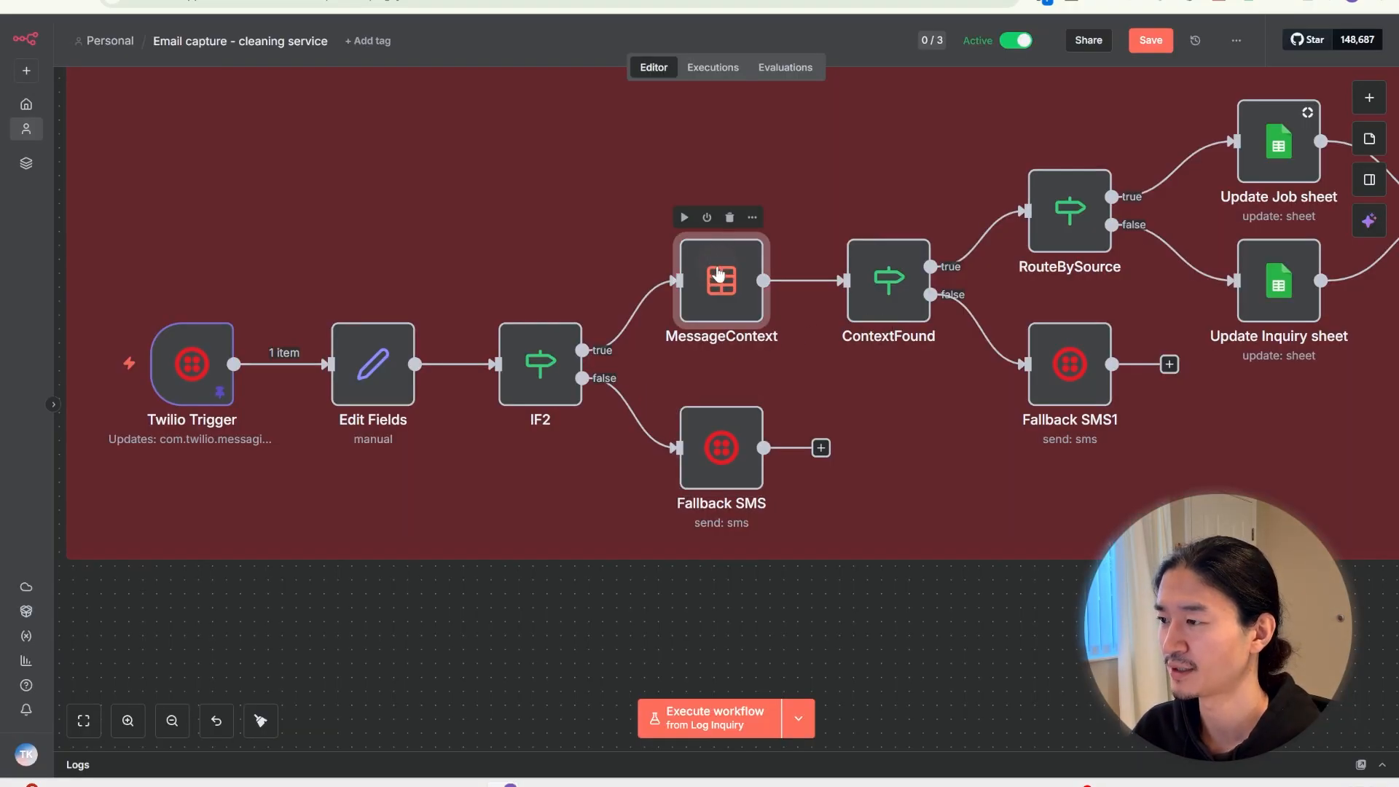
pyautogui.doubleClick(718, 273)
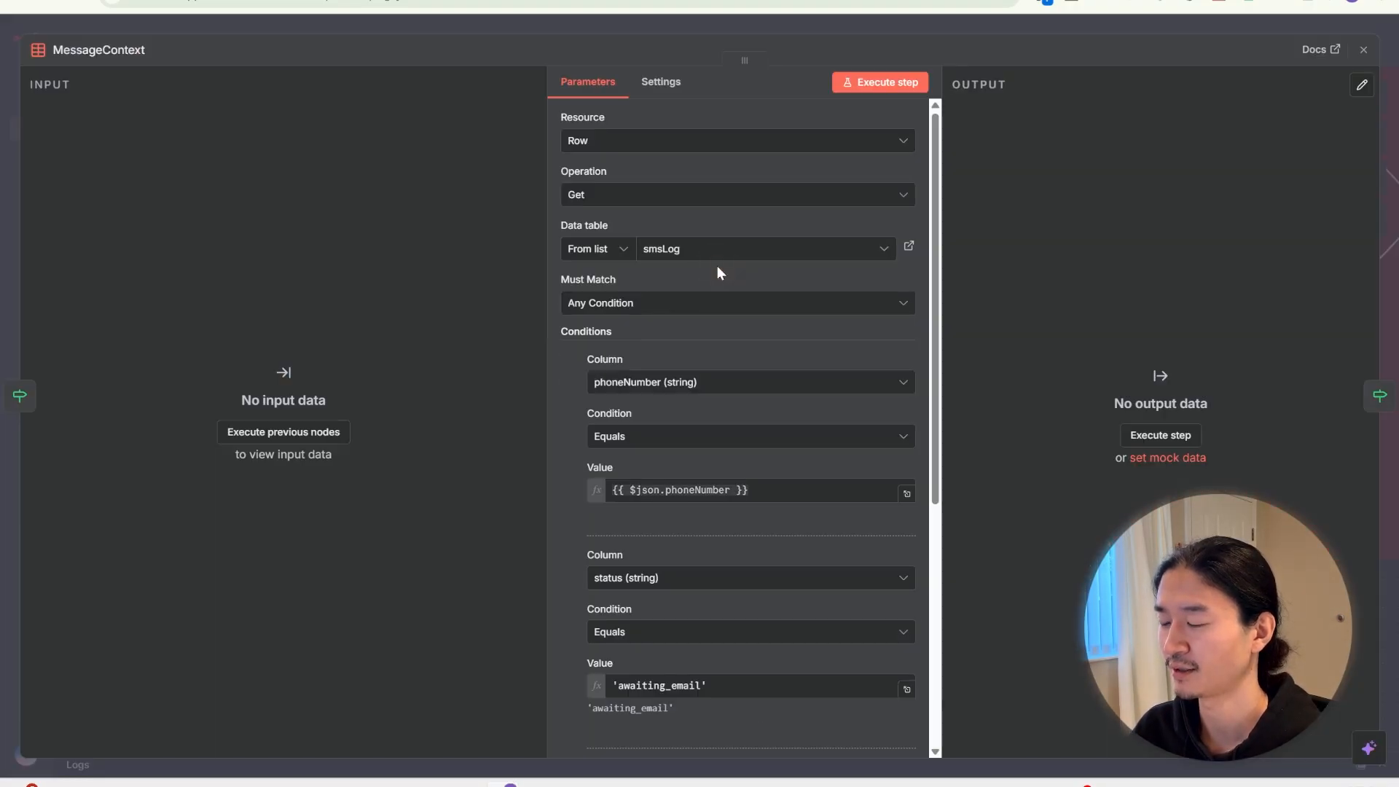
pyautogui.scroll(-1, 768, 405)
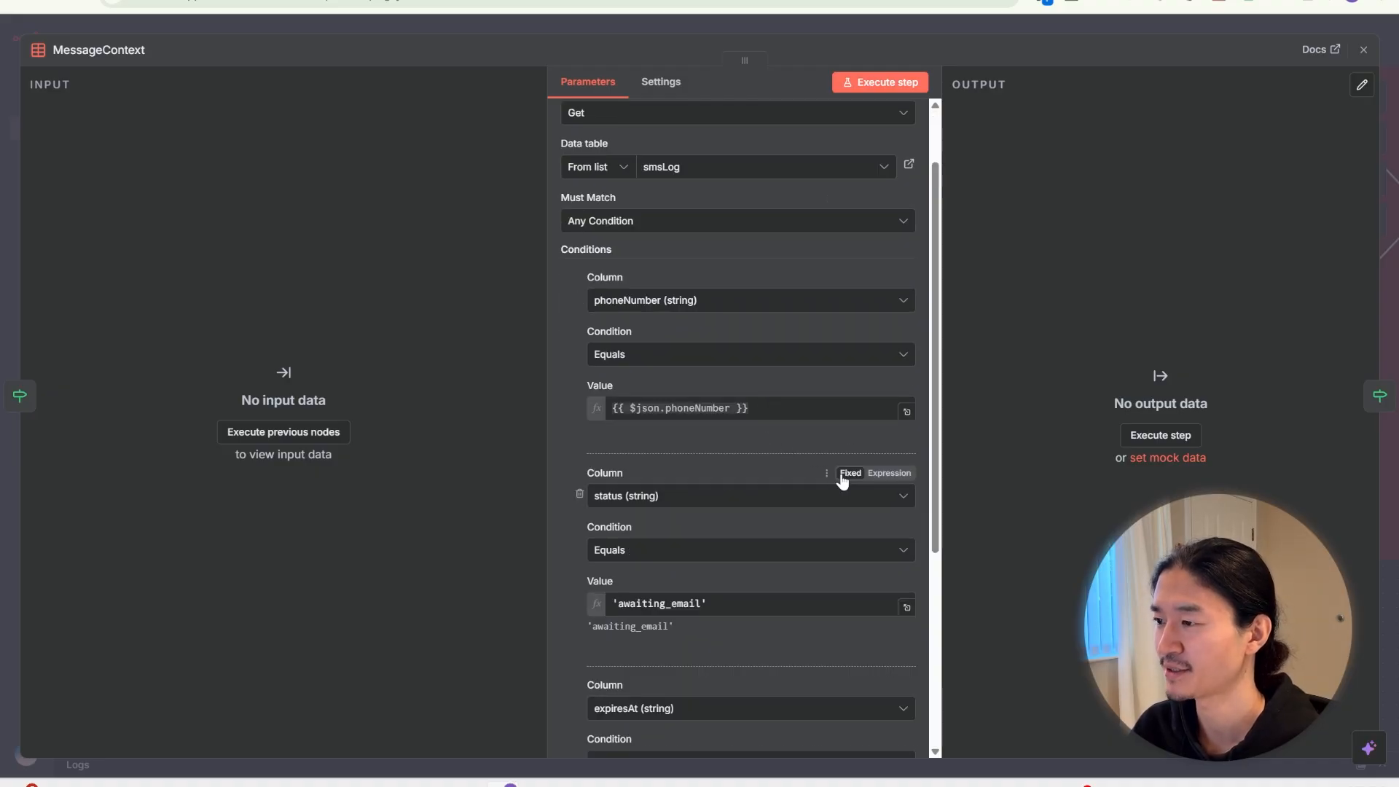
pyautogui.scroll(-1, 830, 446)
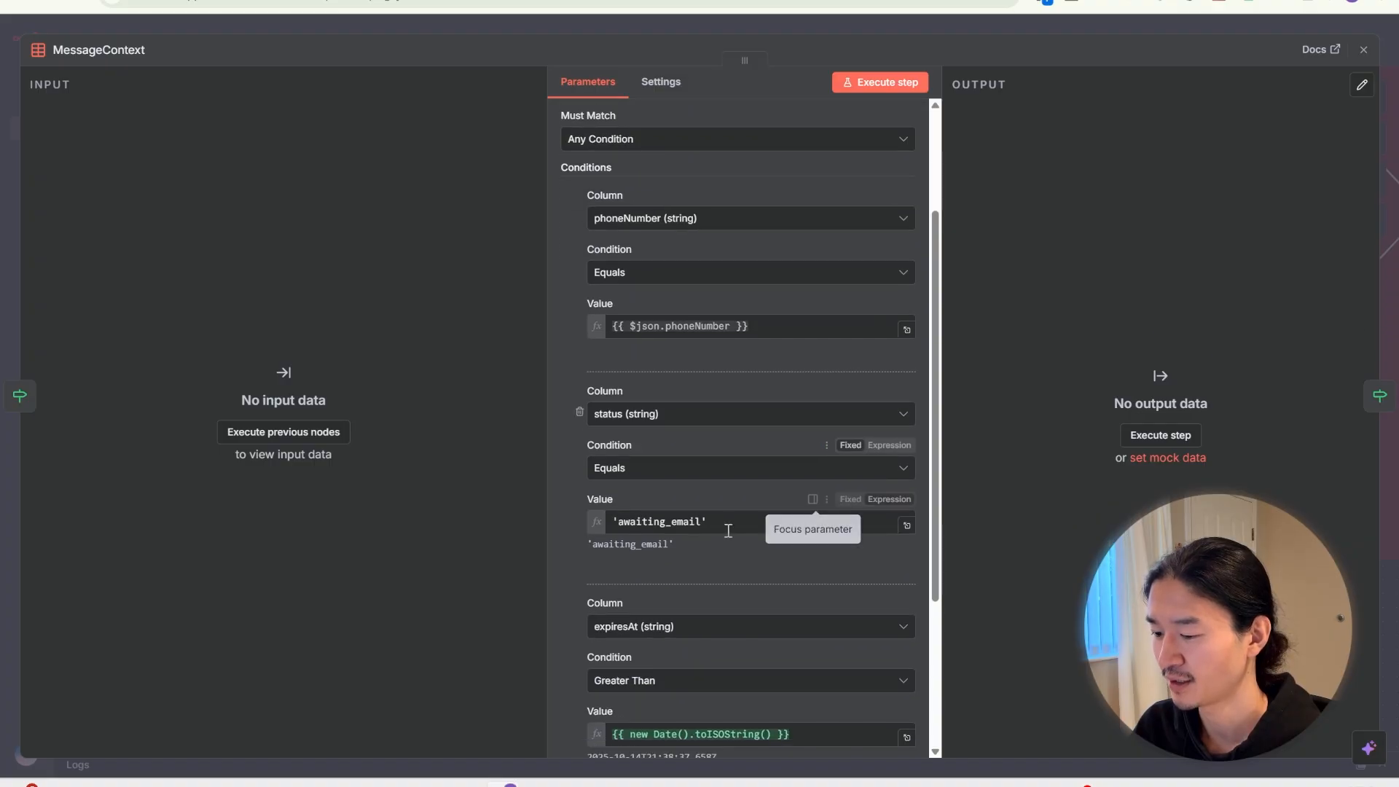
pyautogui.scroll(-1, 762, 526)
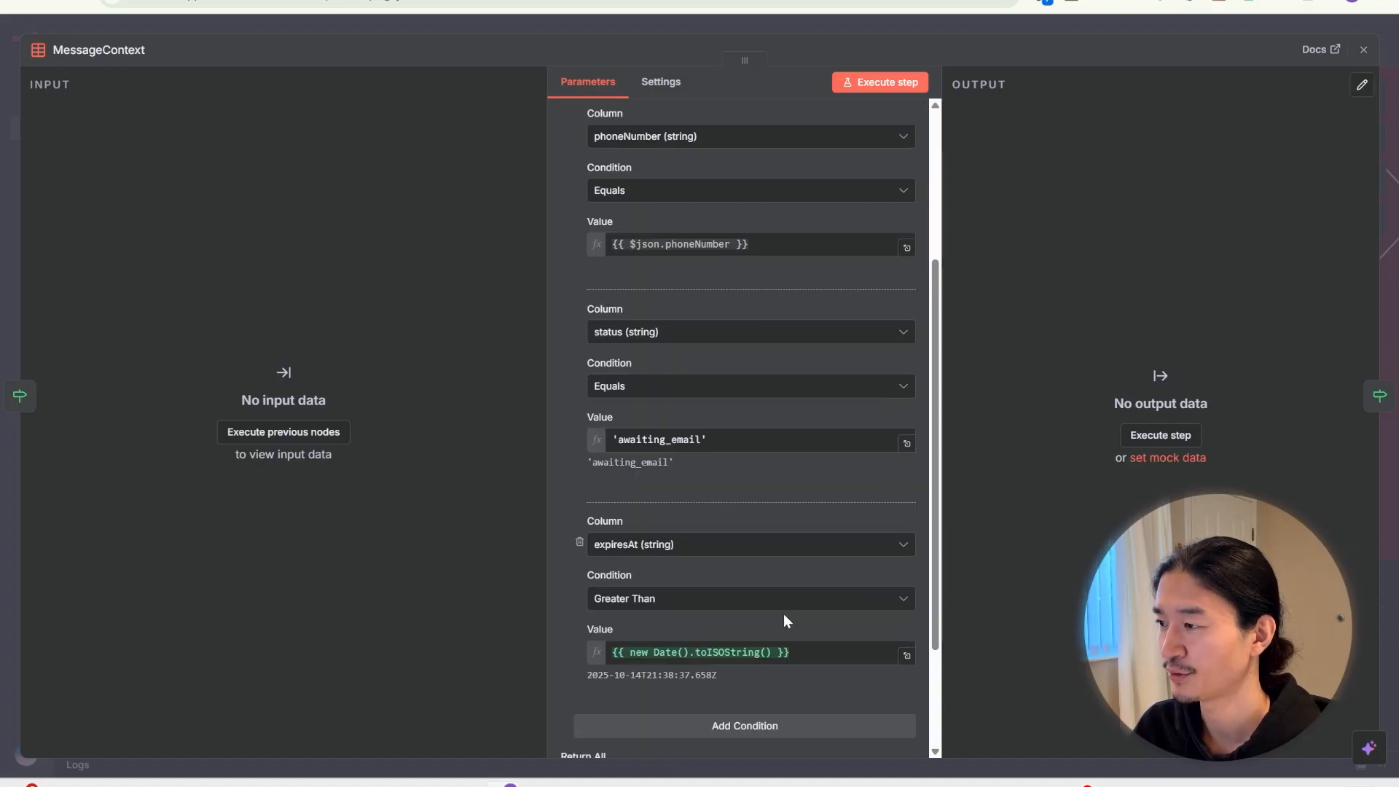
pyautogui.press('Escape')
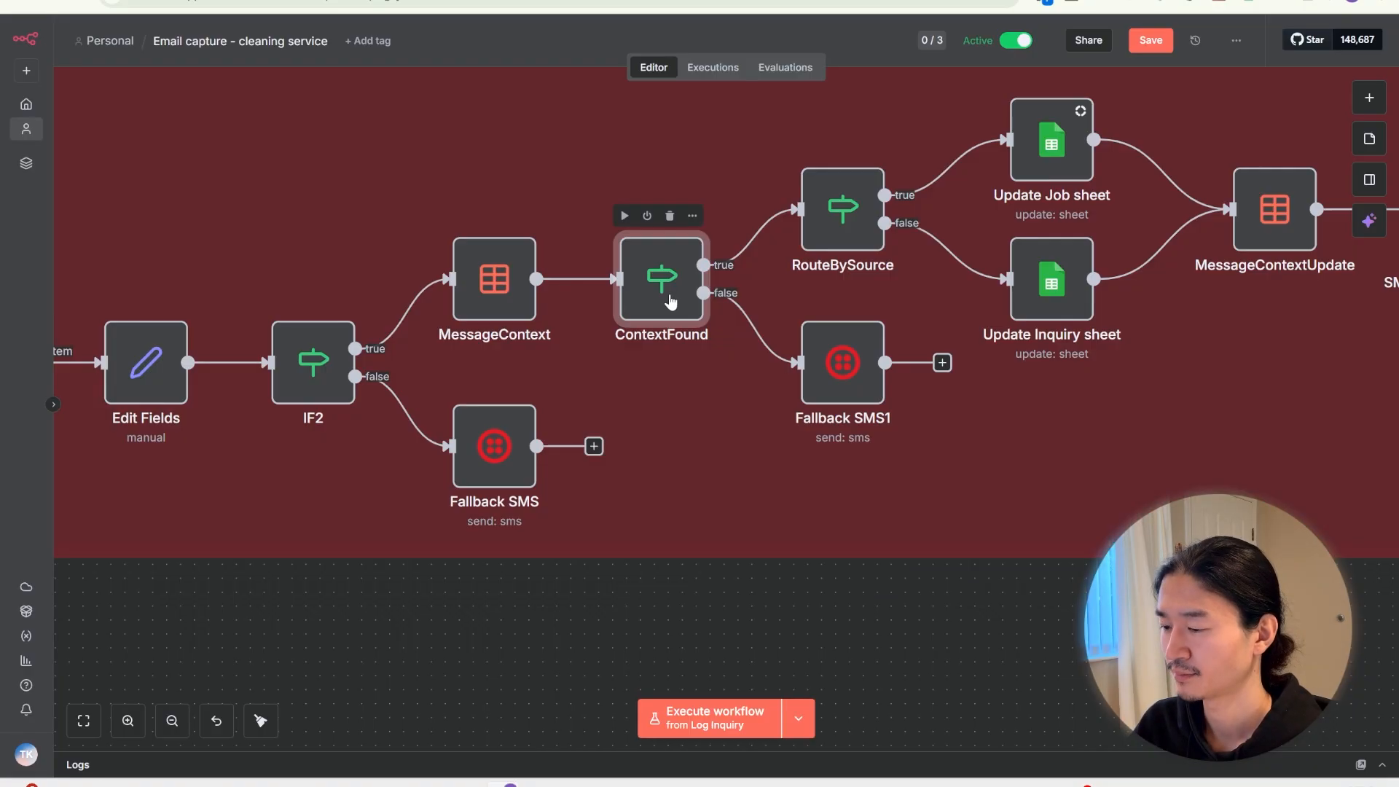
pyautogui.doubleClick(671, 302)
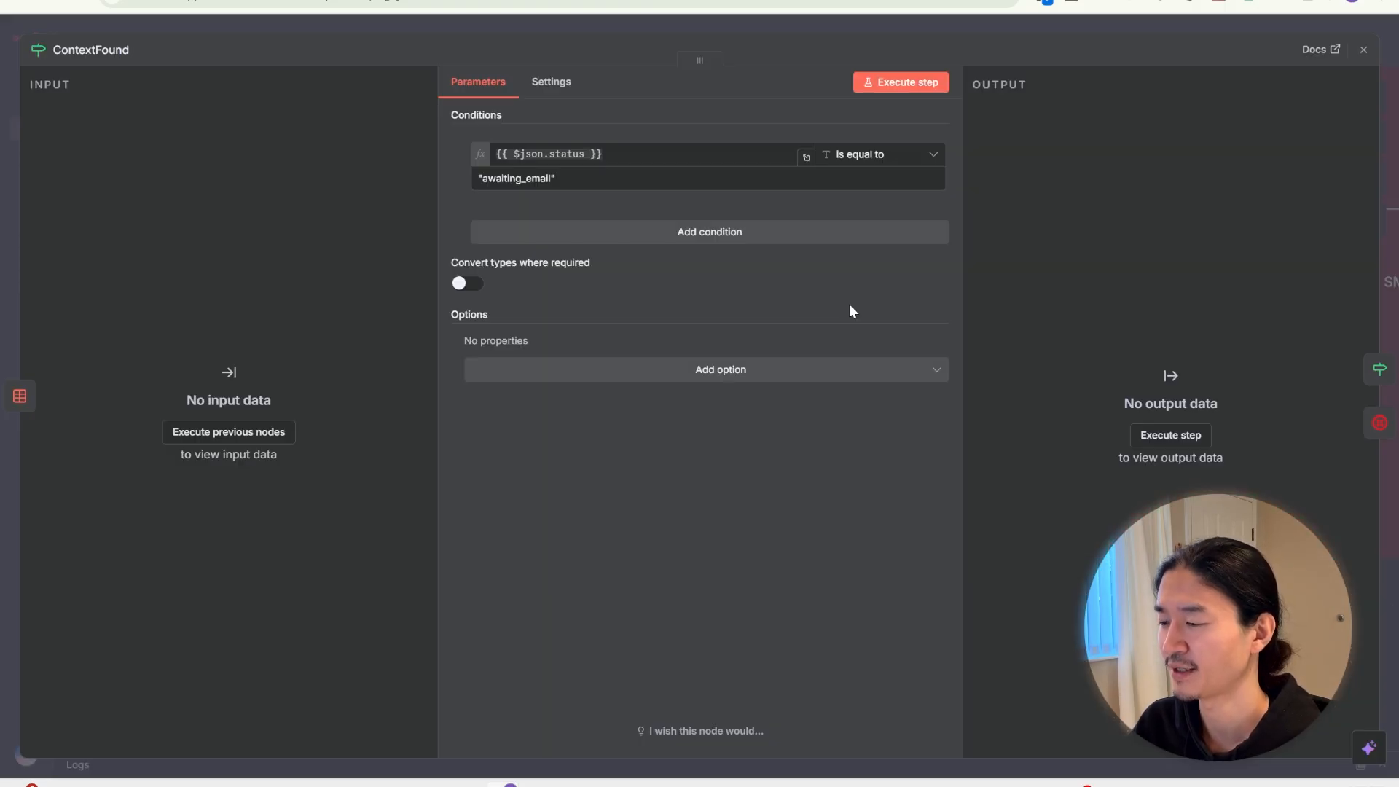
pyautogui.press('Escape')
pyautogui.doubleClick(835, 376)
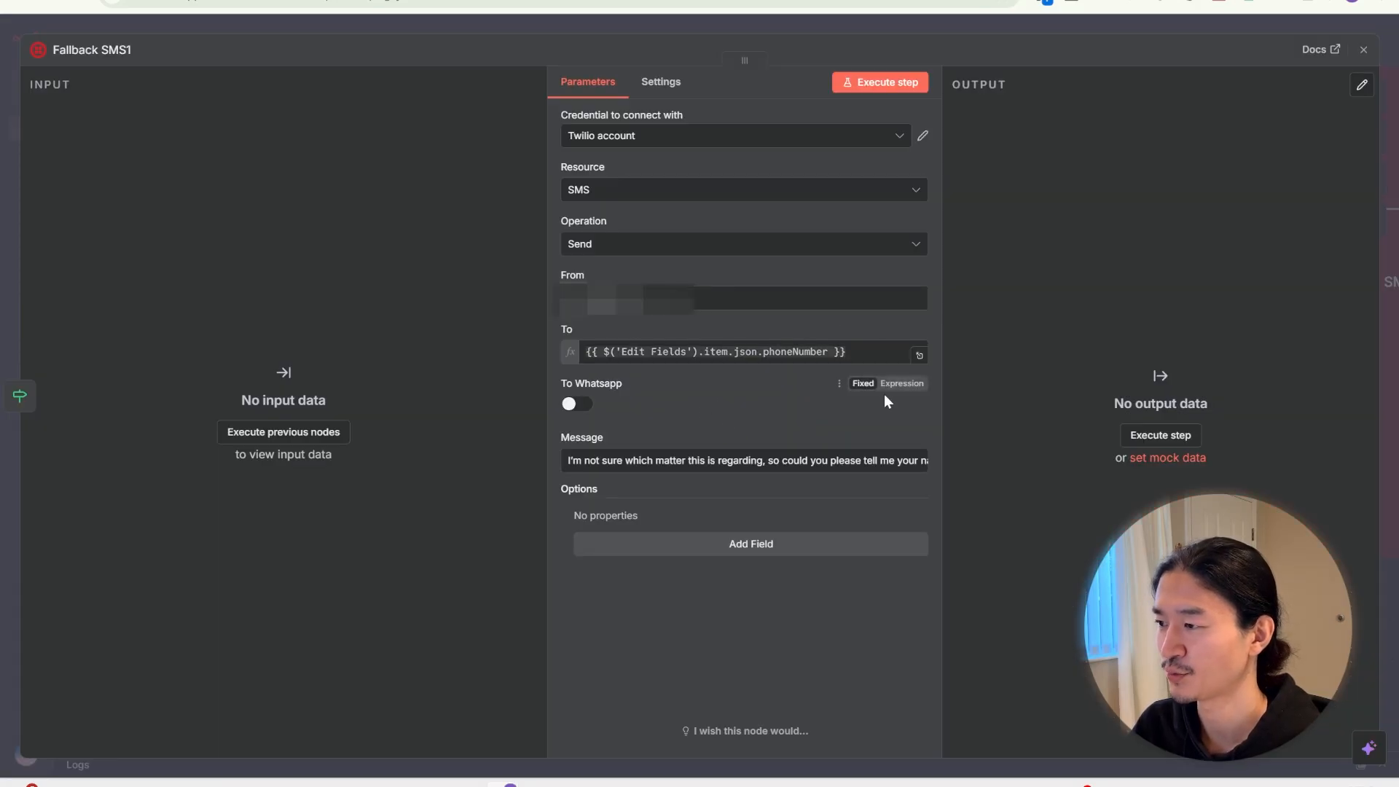
pyautogui.click(1062, 24)
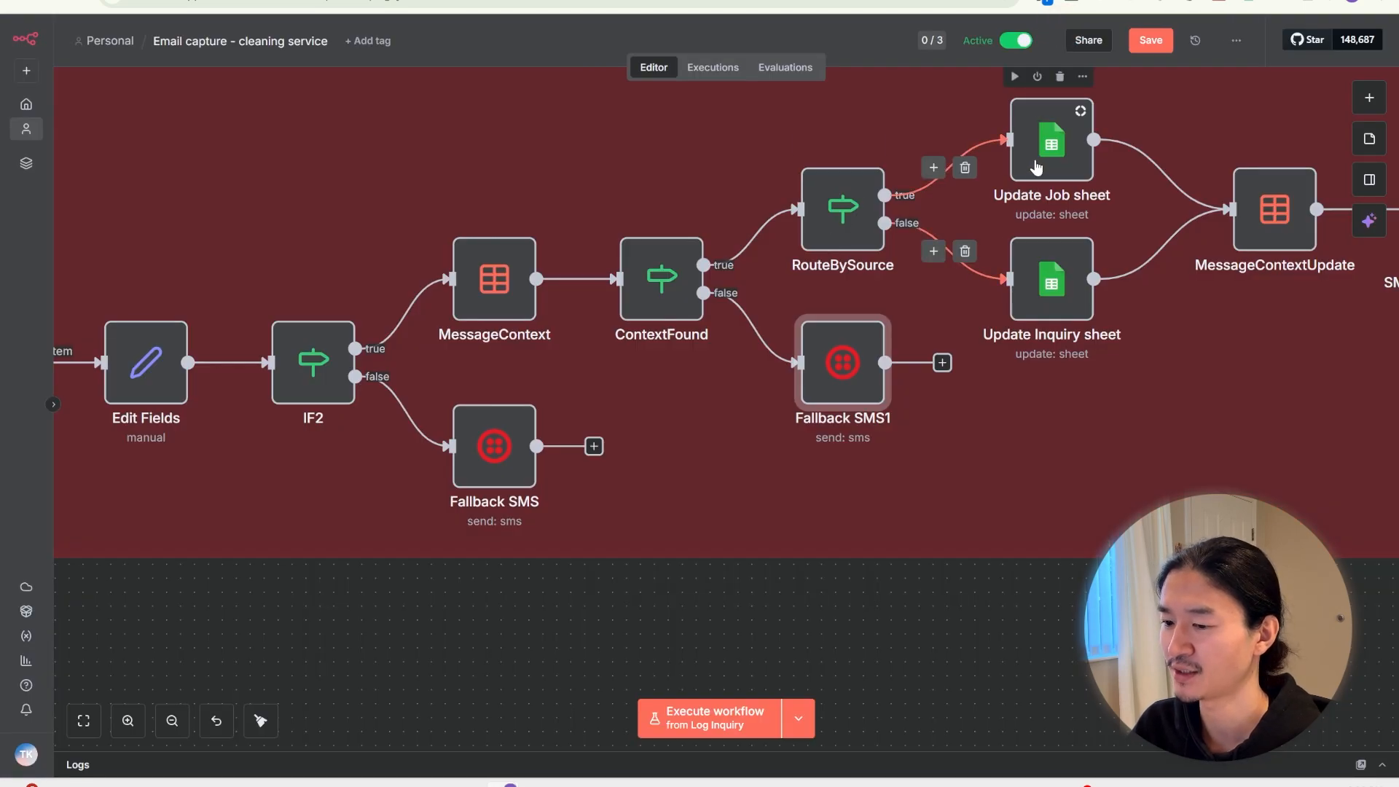
pyautogui.click(1046, 271)
pyautogui.click(1063, 158)
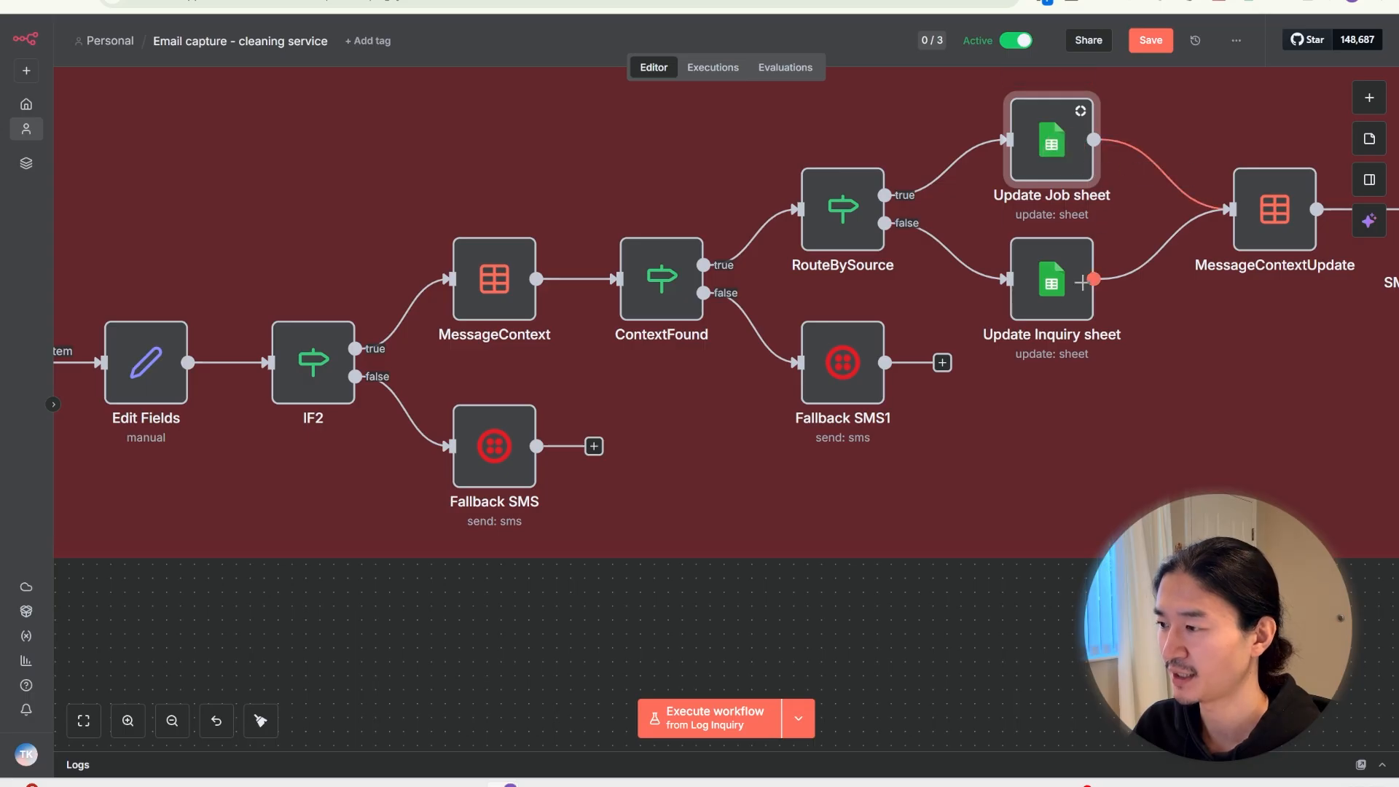
pyautogui.click(1088, 291)
pyautogui.moveTo(1099, 296); pyautogui.dragTo(811, 345)
pyautogui.doubleClick(759, 198)
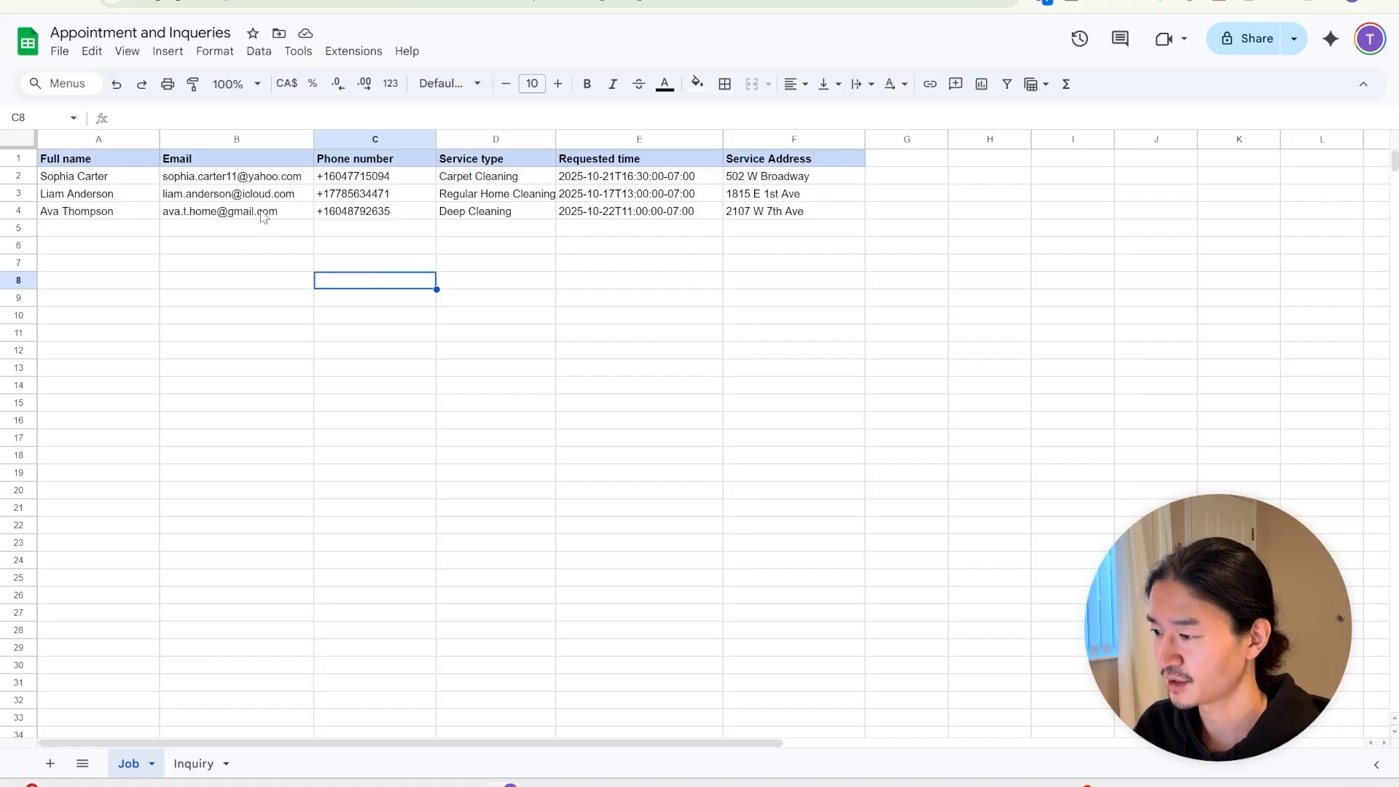
pyautogui.click(236, 139)
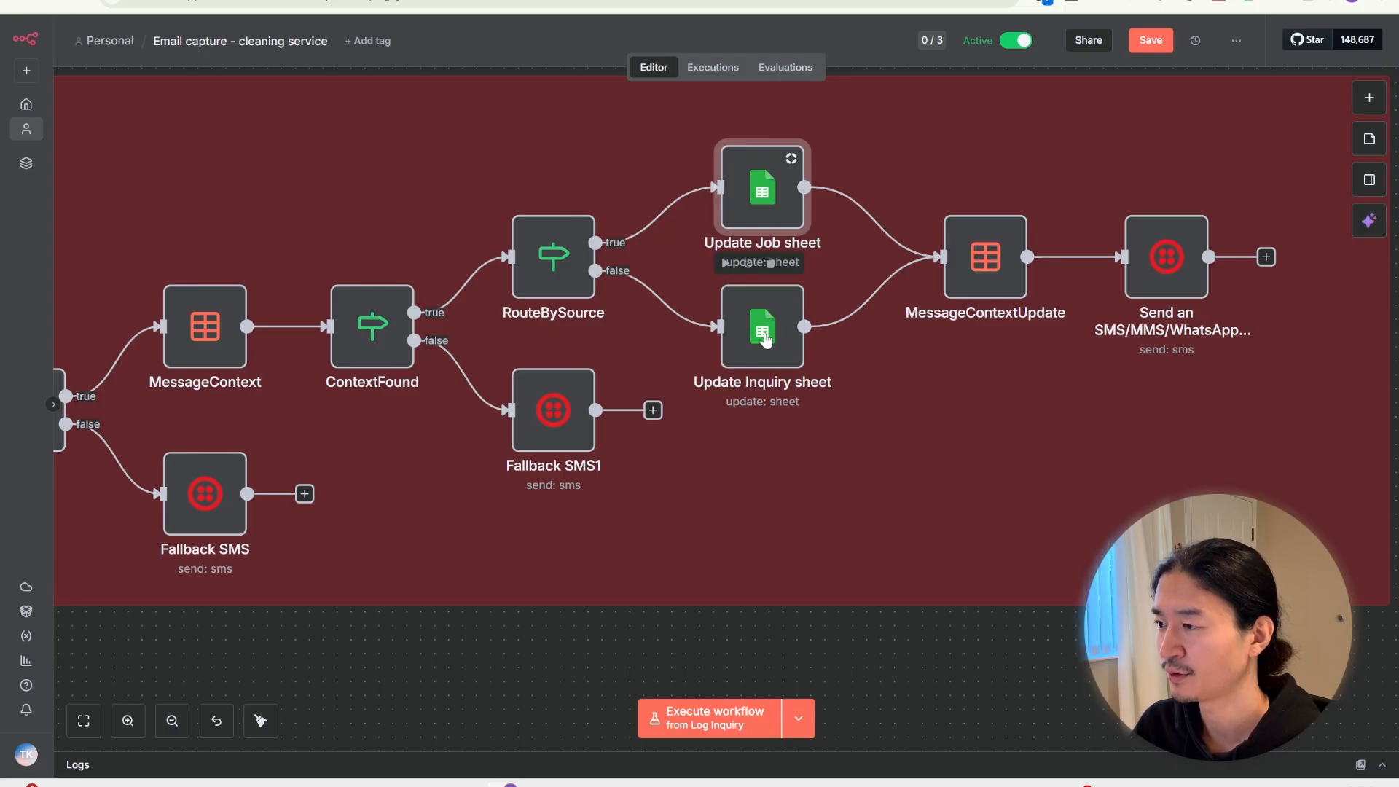
pyautogui.doubleClick(766, 340)
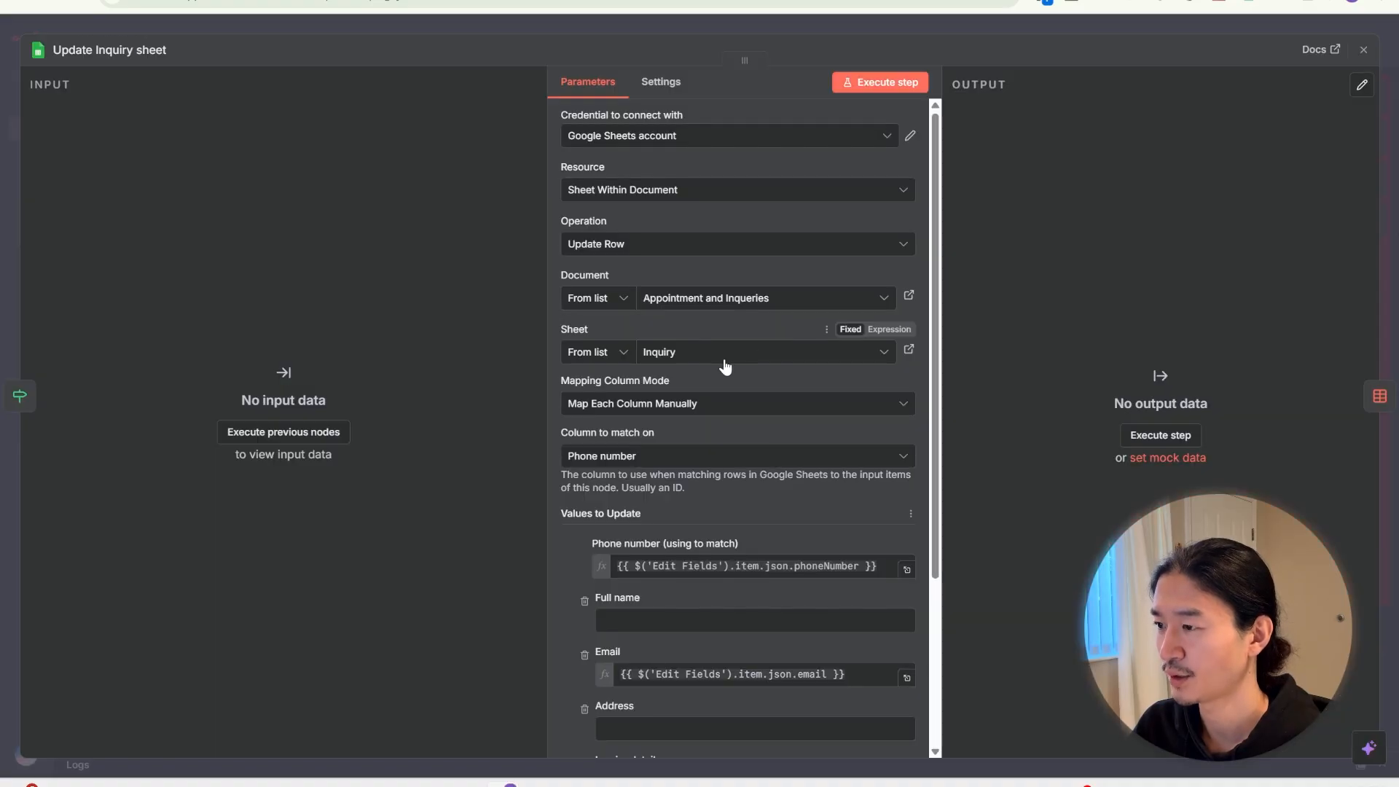
pyautogui.press('Escape')
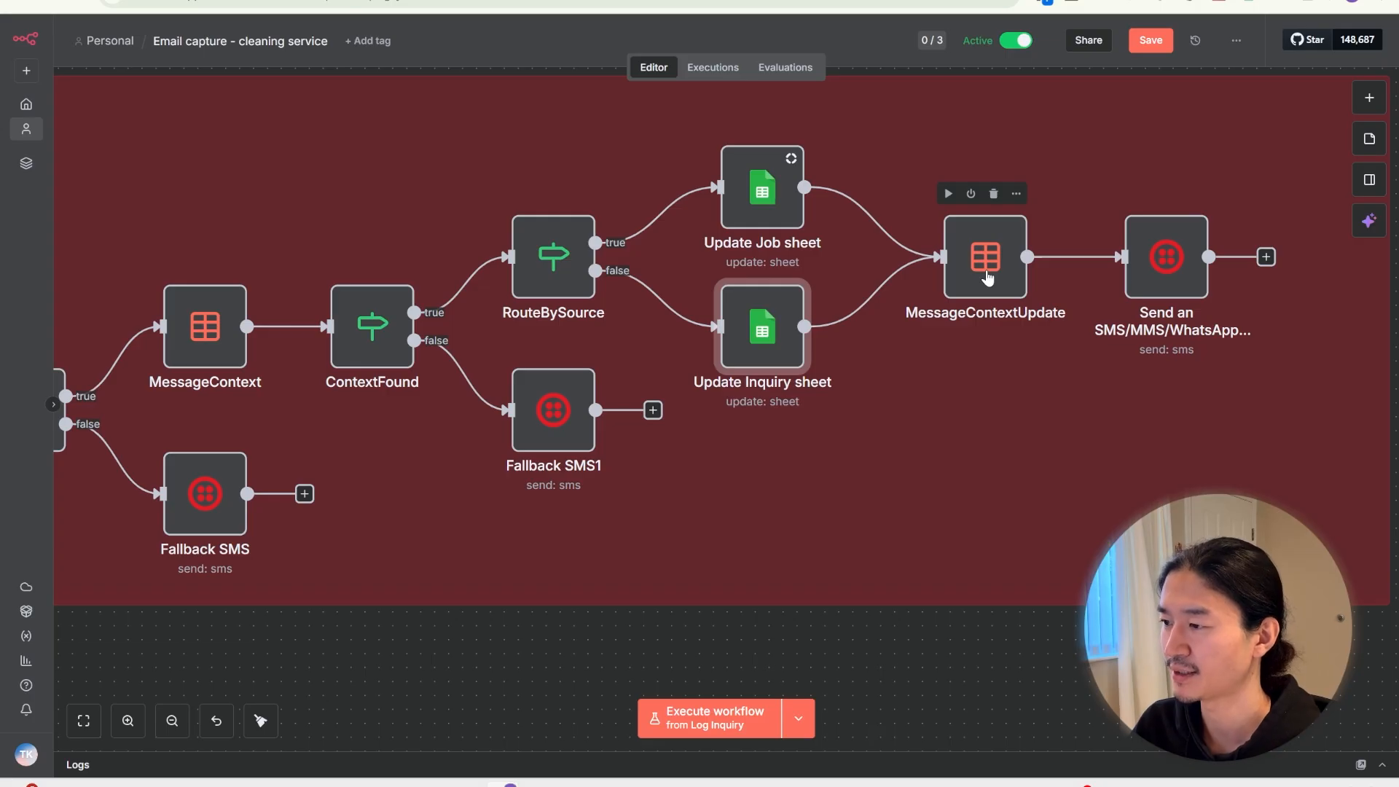
pyautogui.doubleClick(985, 271)
pyautogui.scroll(-2, 837, 346)
pyautogui.click(678, 558)
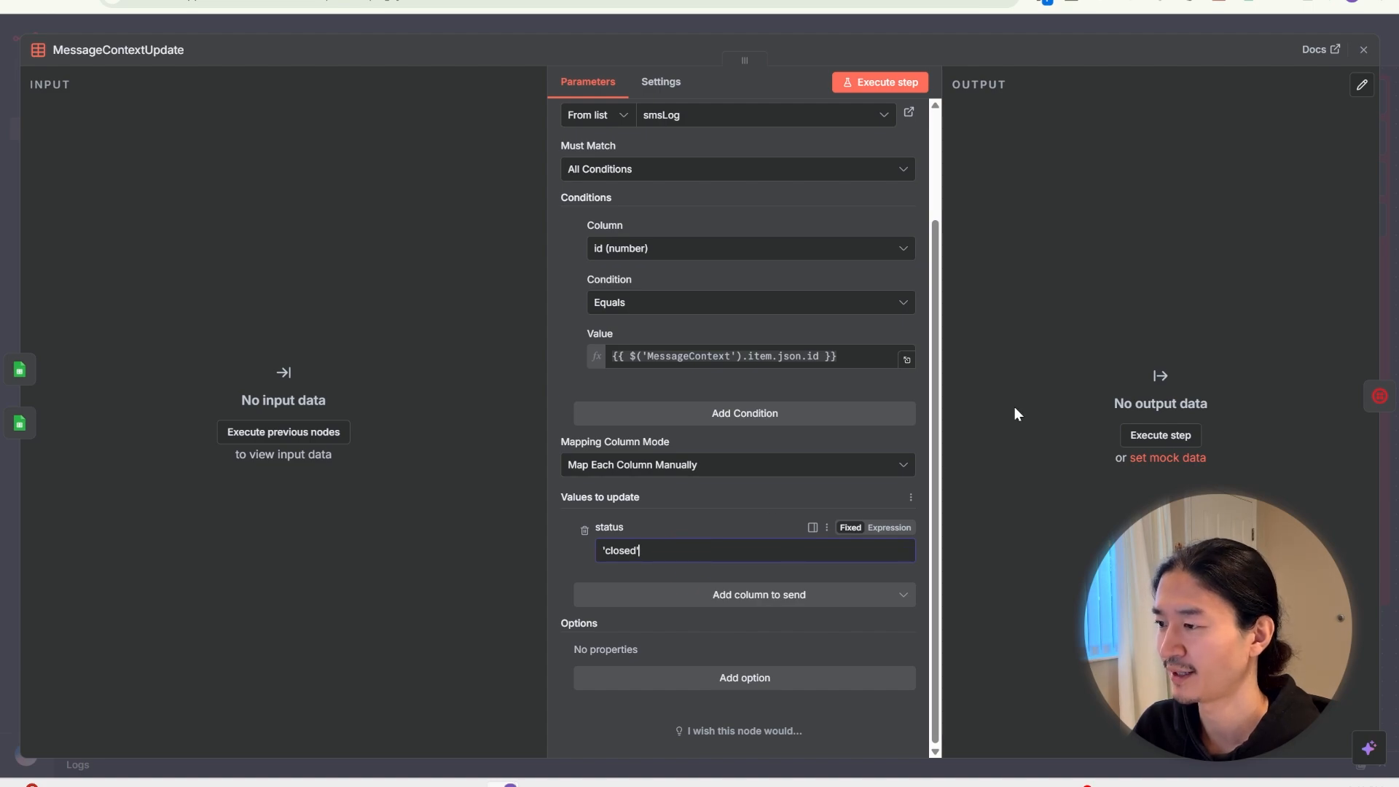
pyautogui.press('Escape')
pyautogui.hscroll(3, 961, 283)
pyautogui.click(962, 283)
pyautogui.doubleClick(961, 283)
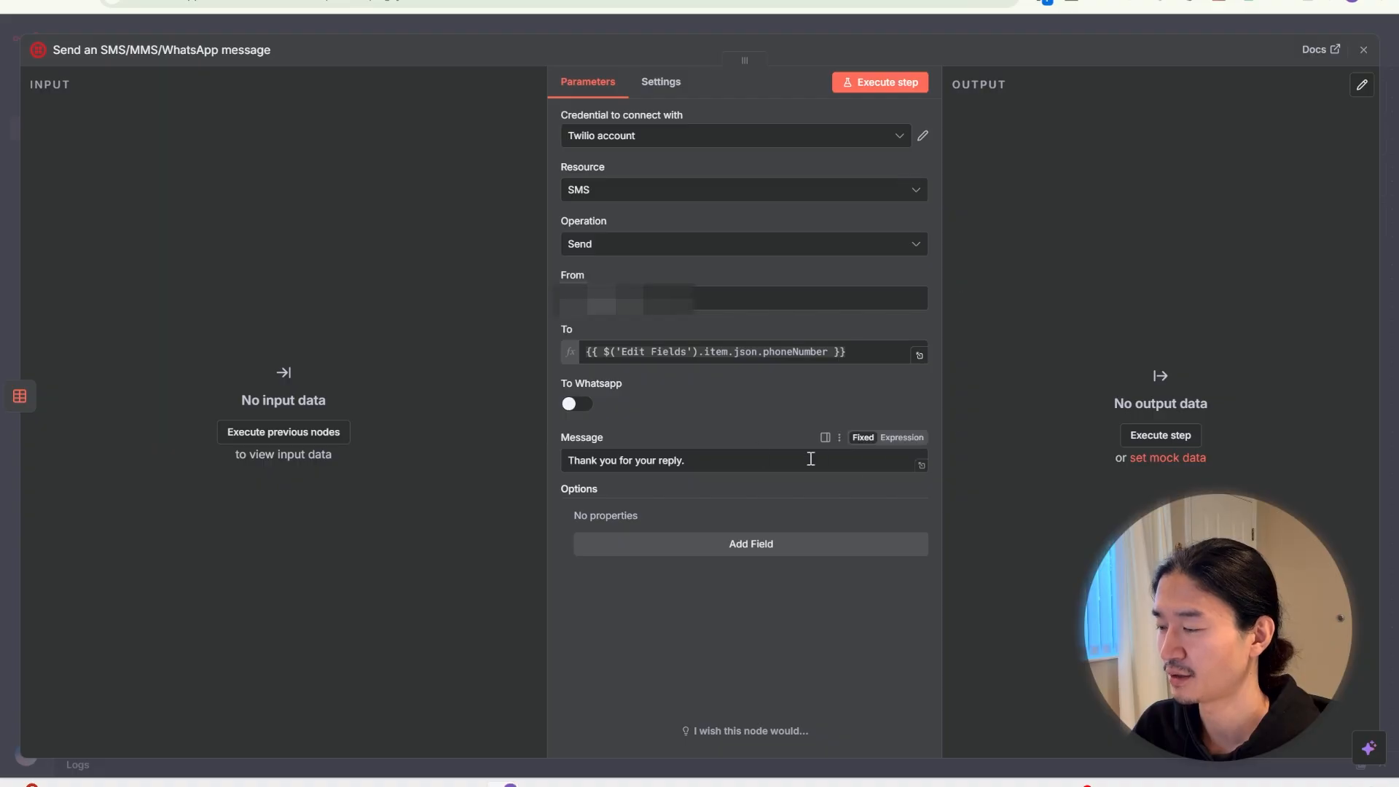
pyautogui.press('Escape')
pyautogui.press('1')
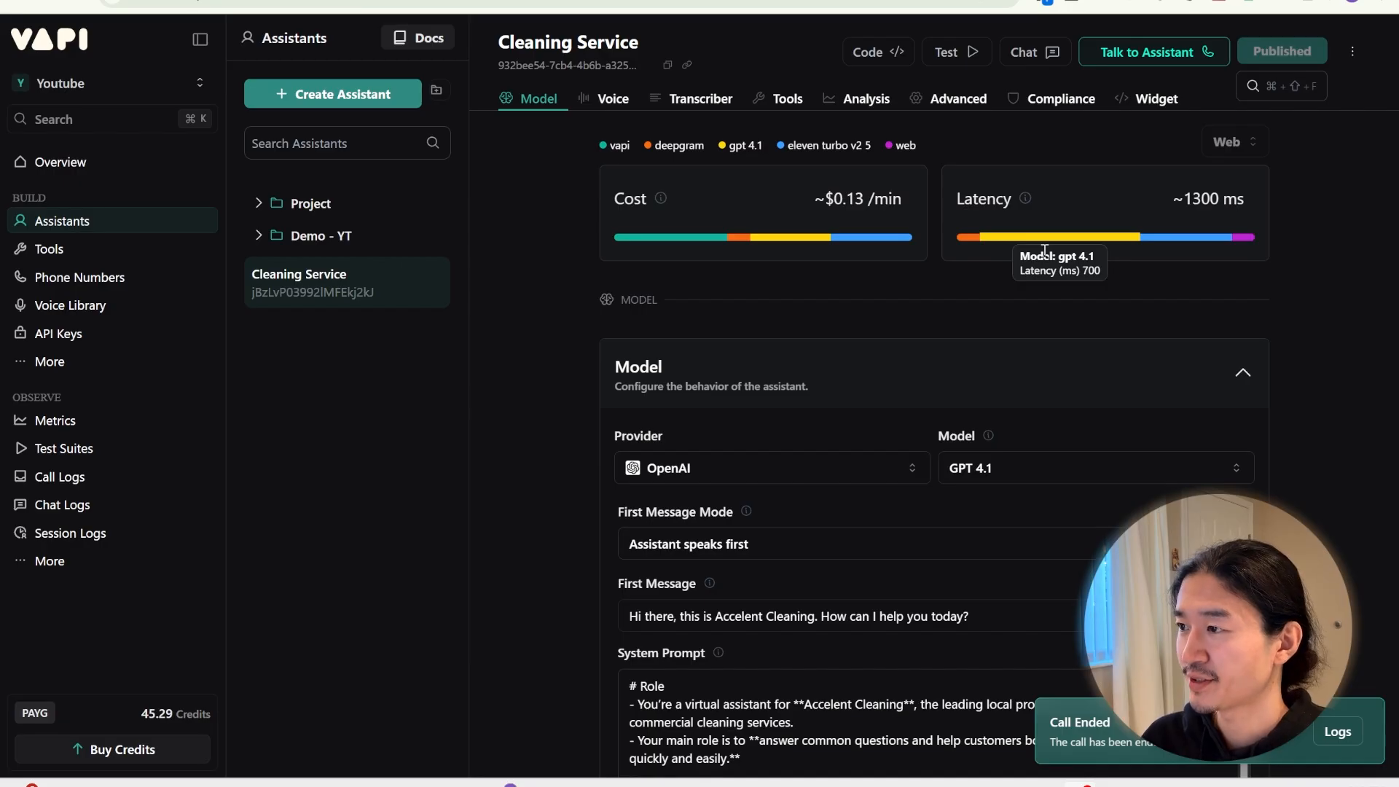
# Run and end a Vapi booking test call, then view the smsLog data table
pyautogui.click(1144, 57)
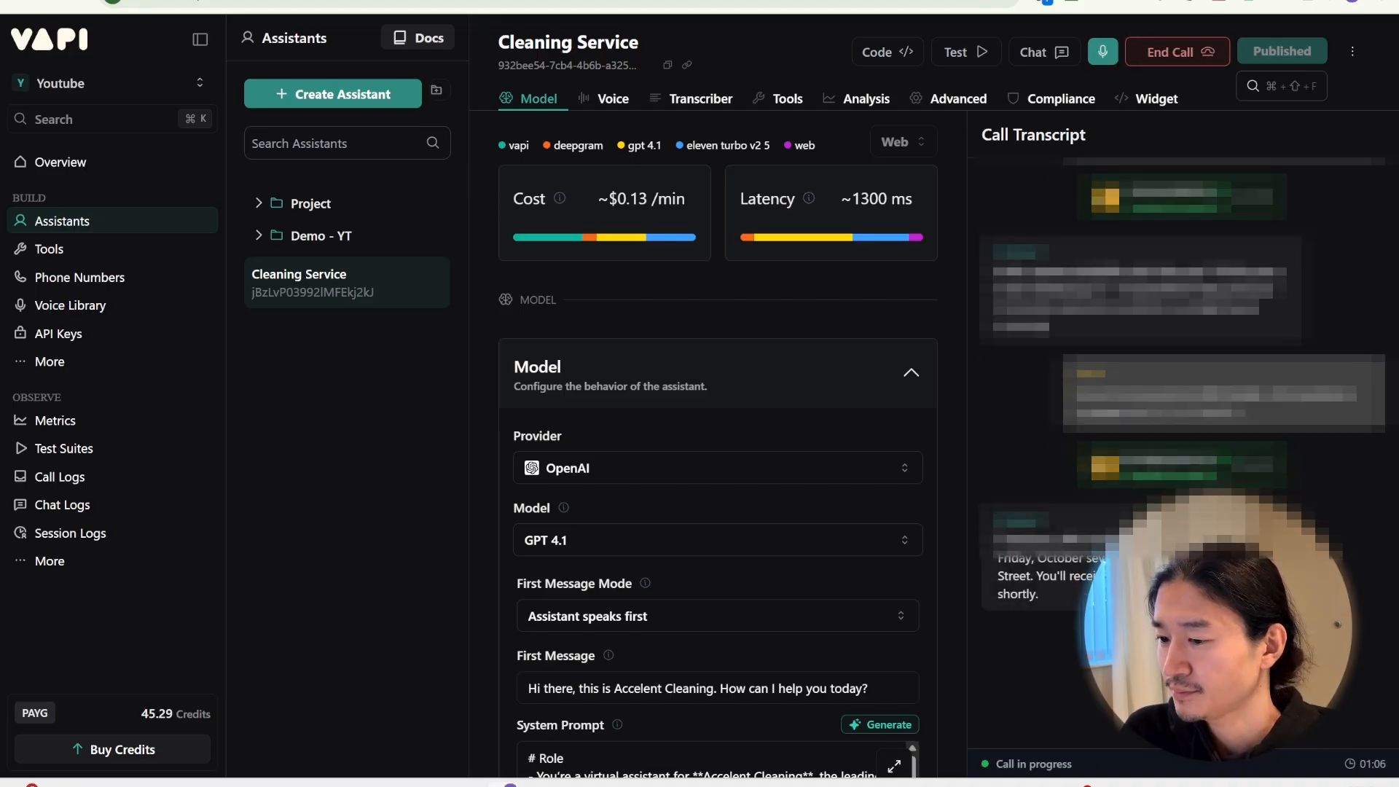
pyautogui.click(1185, 57)
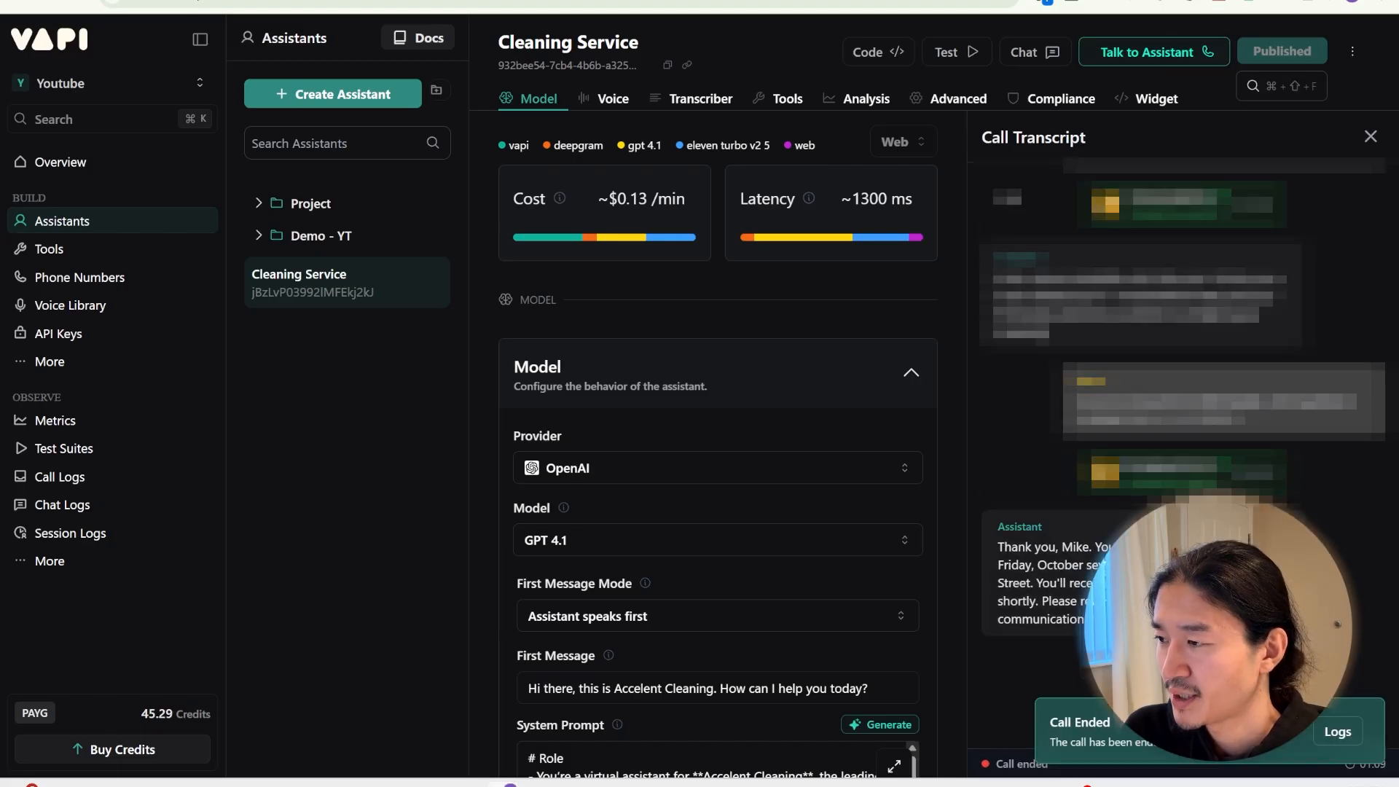
pyautogui.click(379, 1)
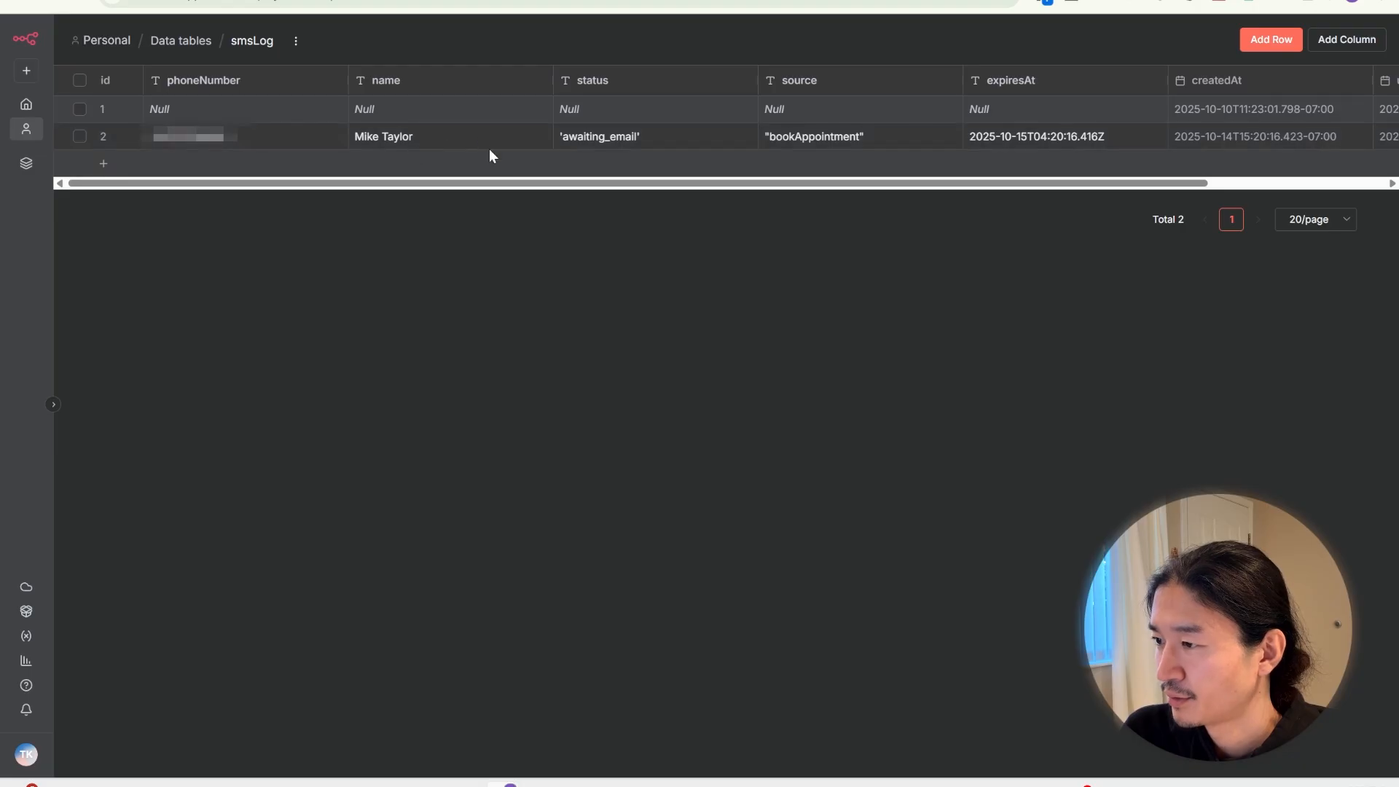
# Verify the Job sheet's Email cell B5 now holds the customer's email
pyautogui.click(717, 1)
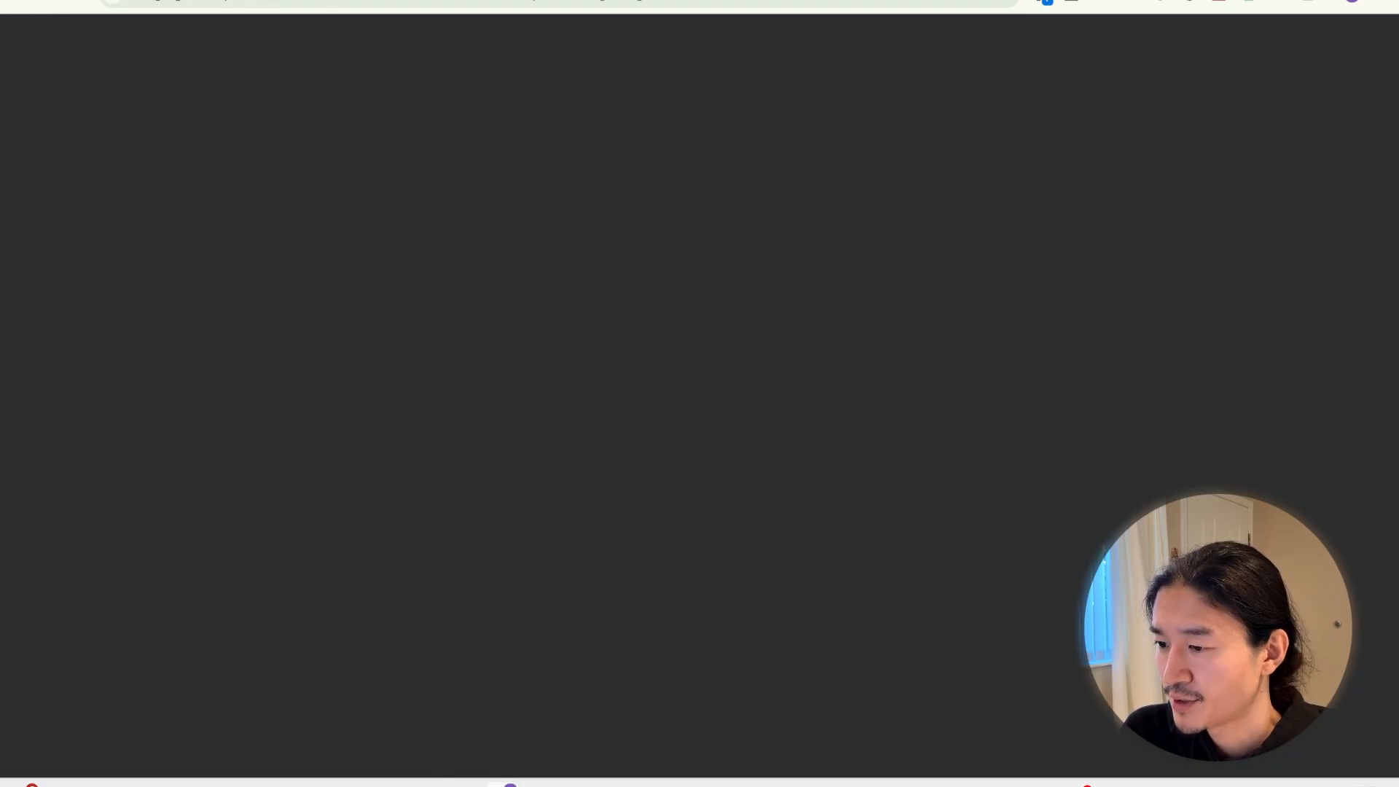
pyautogui.click(243, 228)
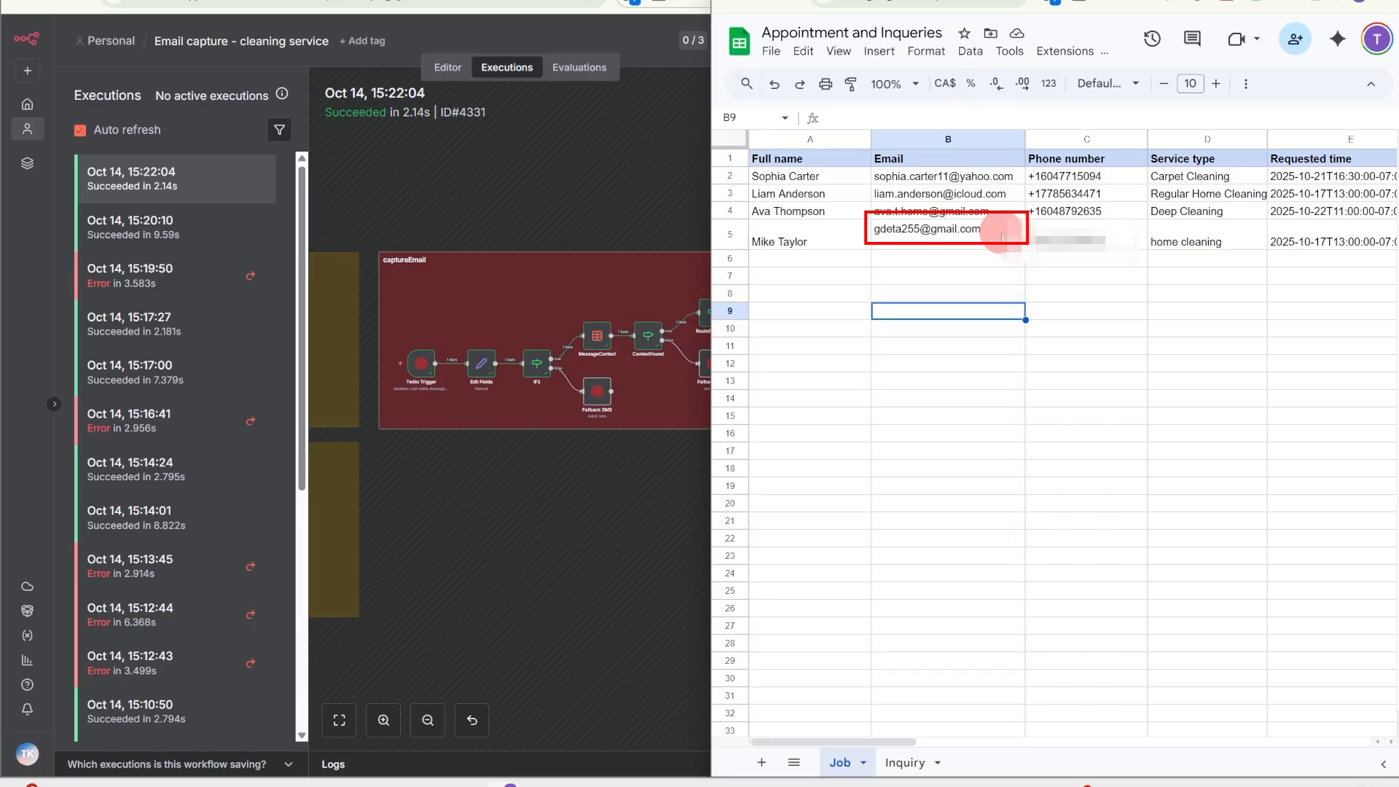
pyautogui.click(1001, 235)
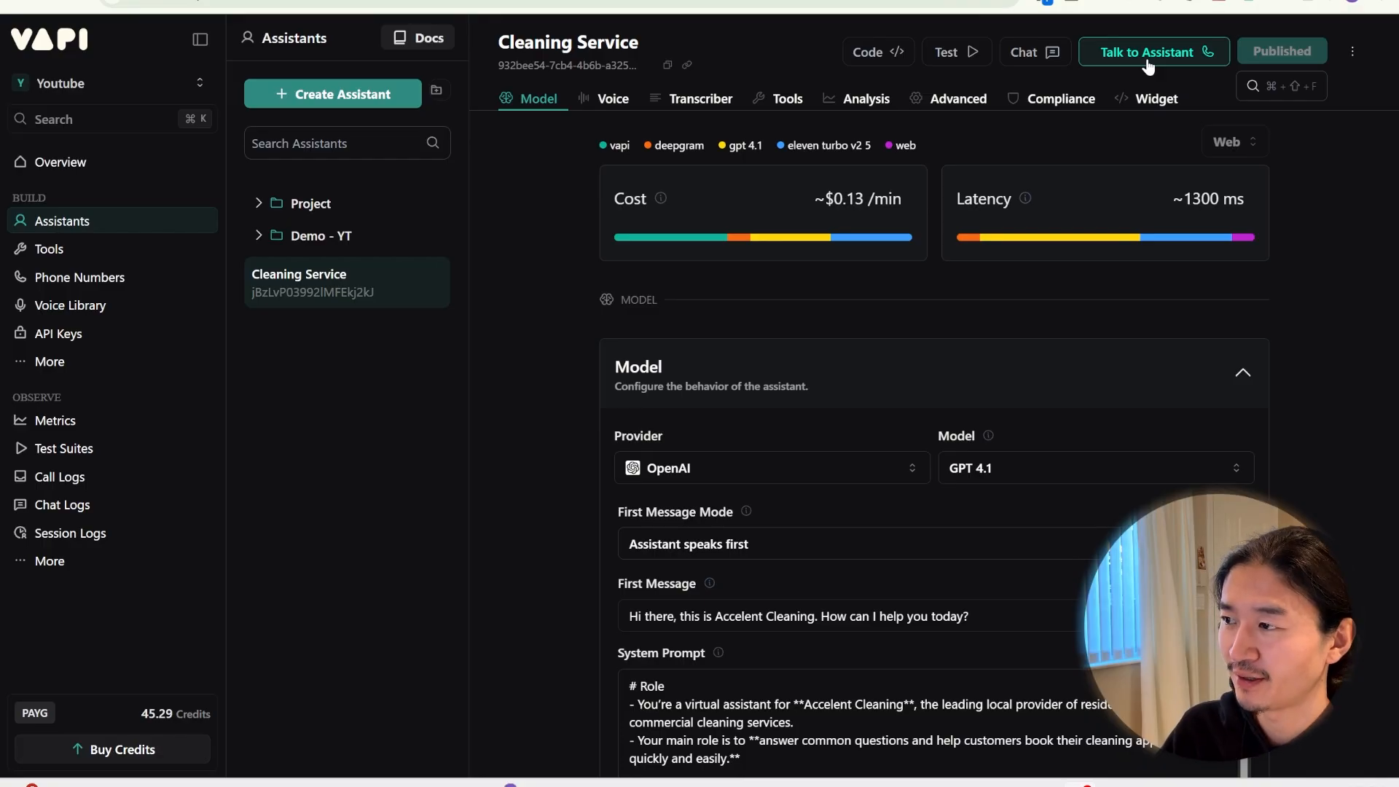
# Place and end a second Vapi test call, posing as a customer with a cleaning inquiry
pyautogui.click(1148, 52)
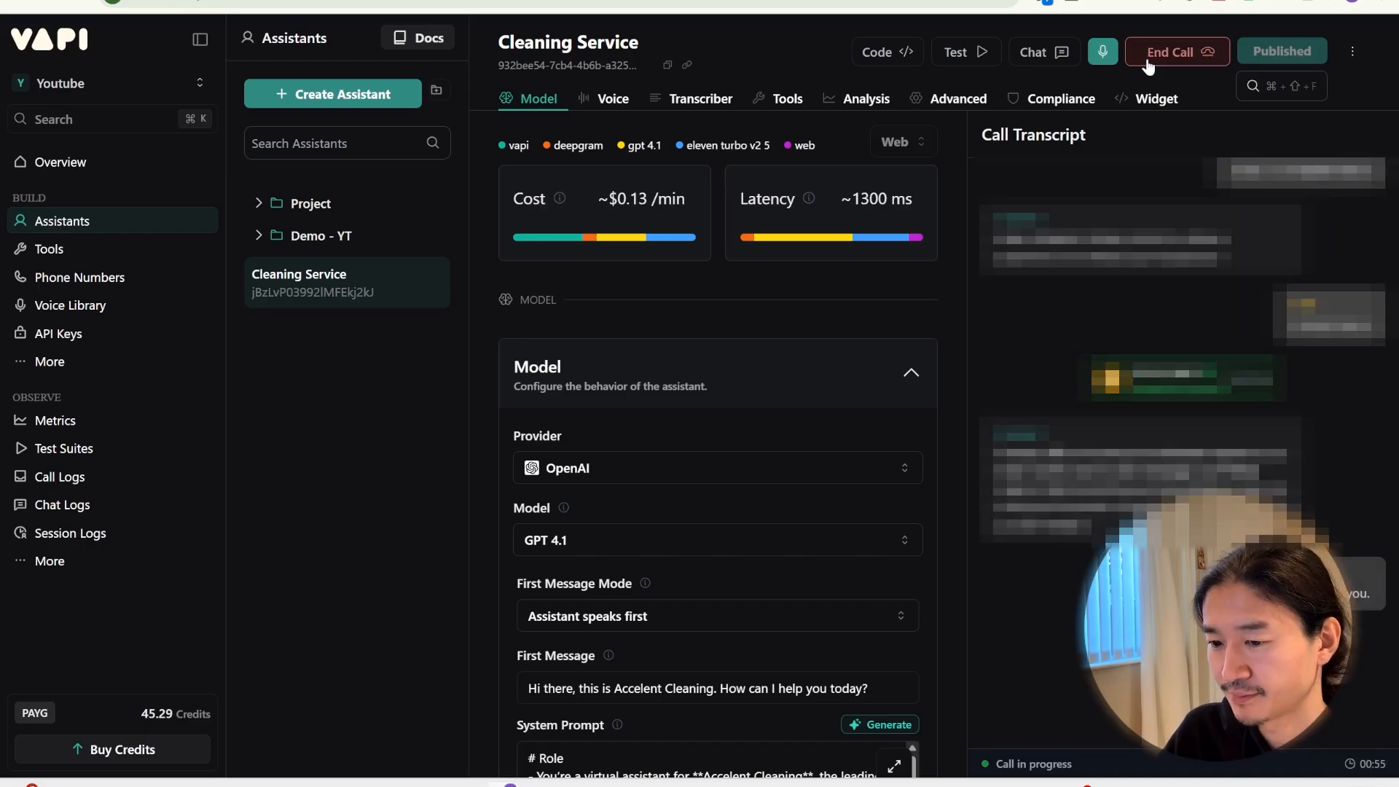
pyautogui.click(1148, 64)
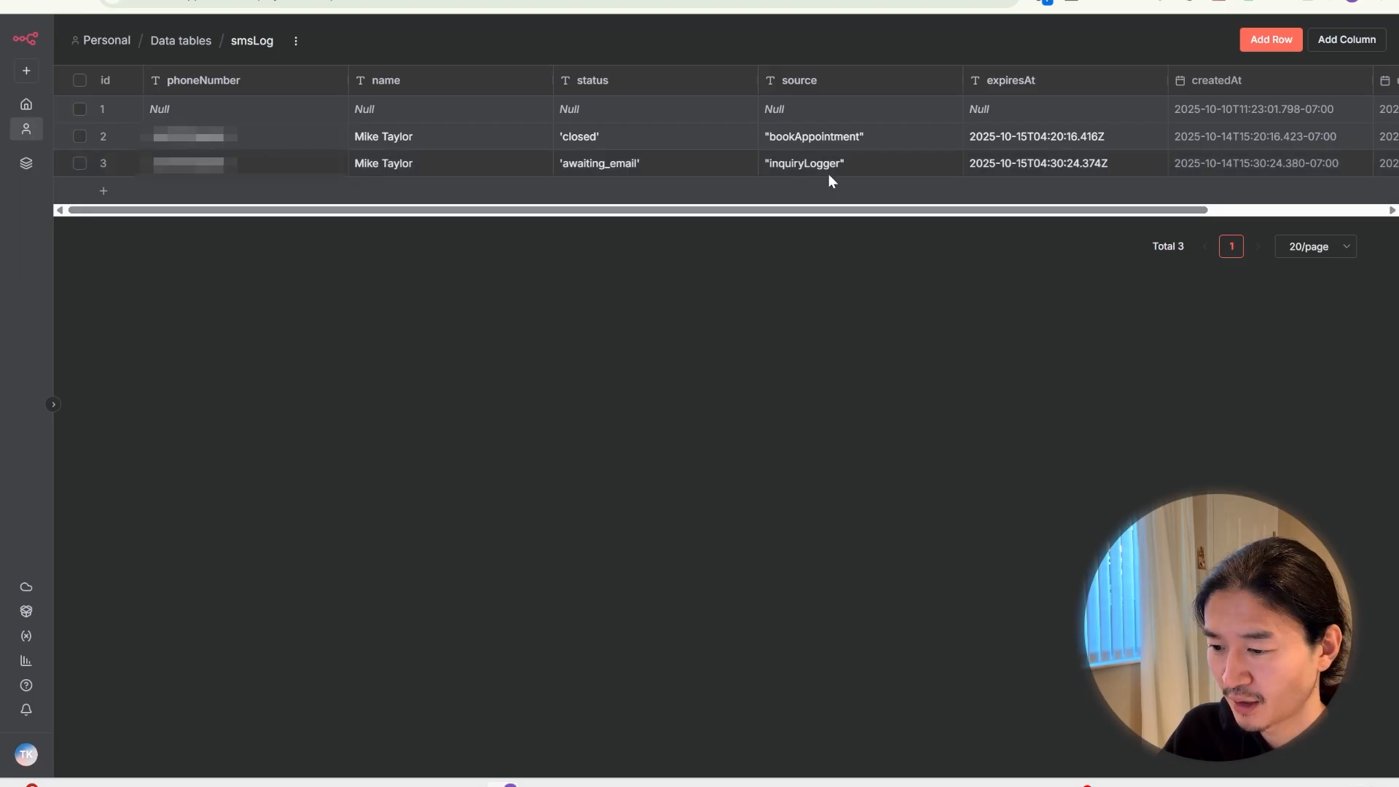
# On the Inquiry sheet, verify that Email cell B5 now holds the customer's texted address
pyautogui.click(655, 1)
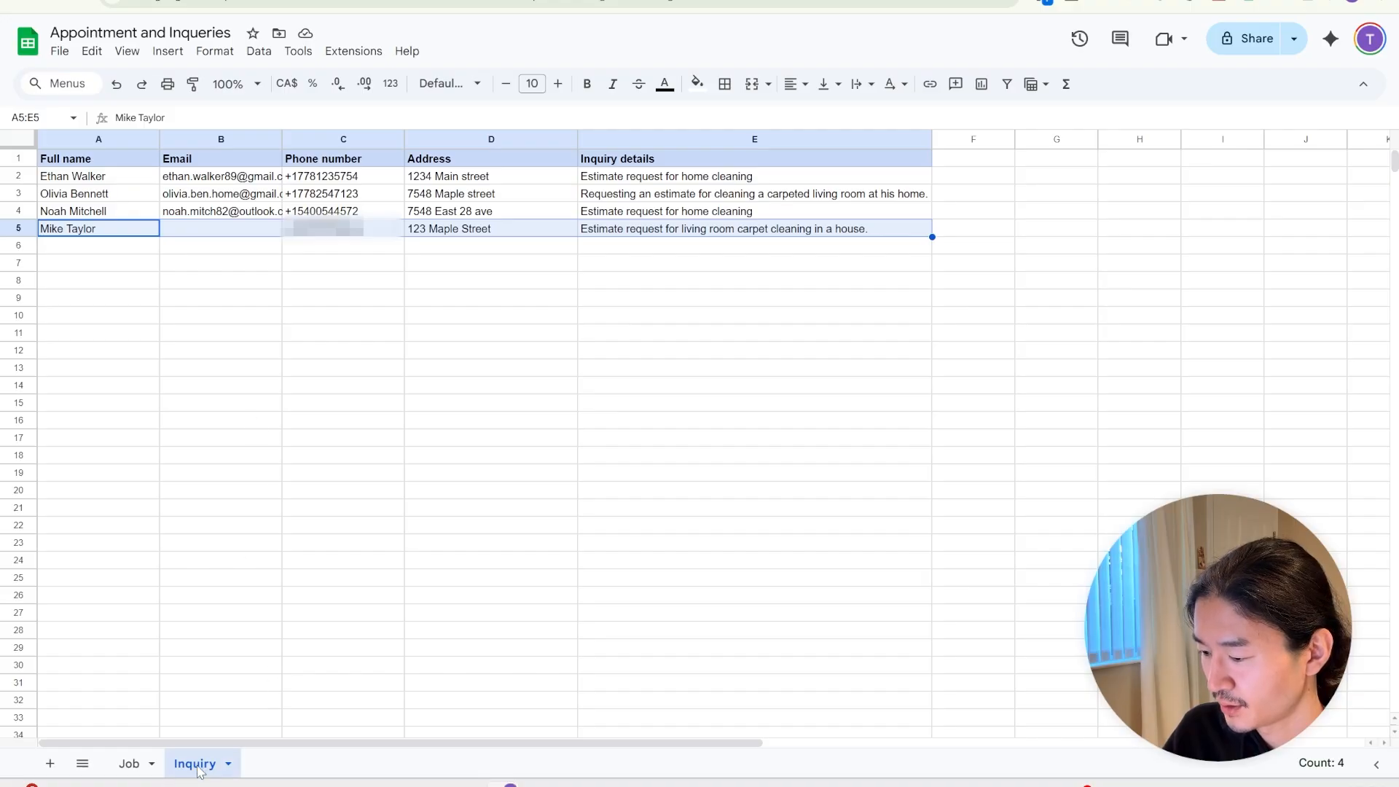
pyautogui.click(250, 256)
pyautogui.click(229, 234)
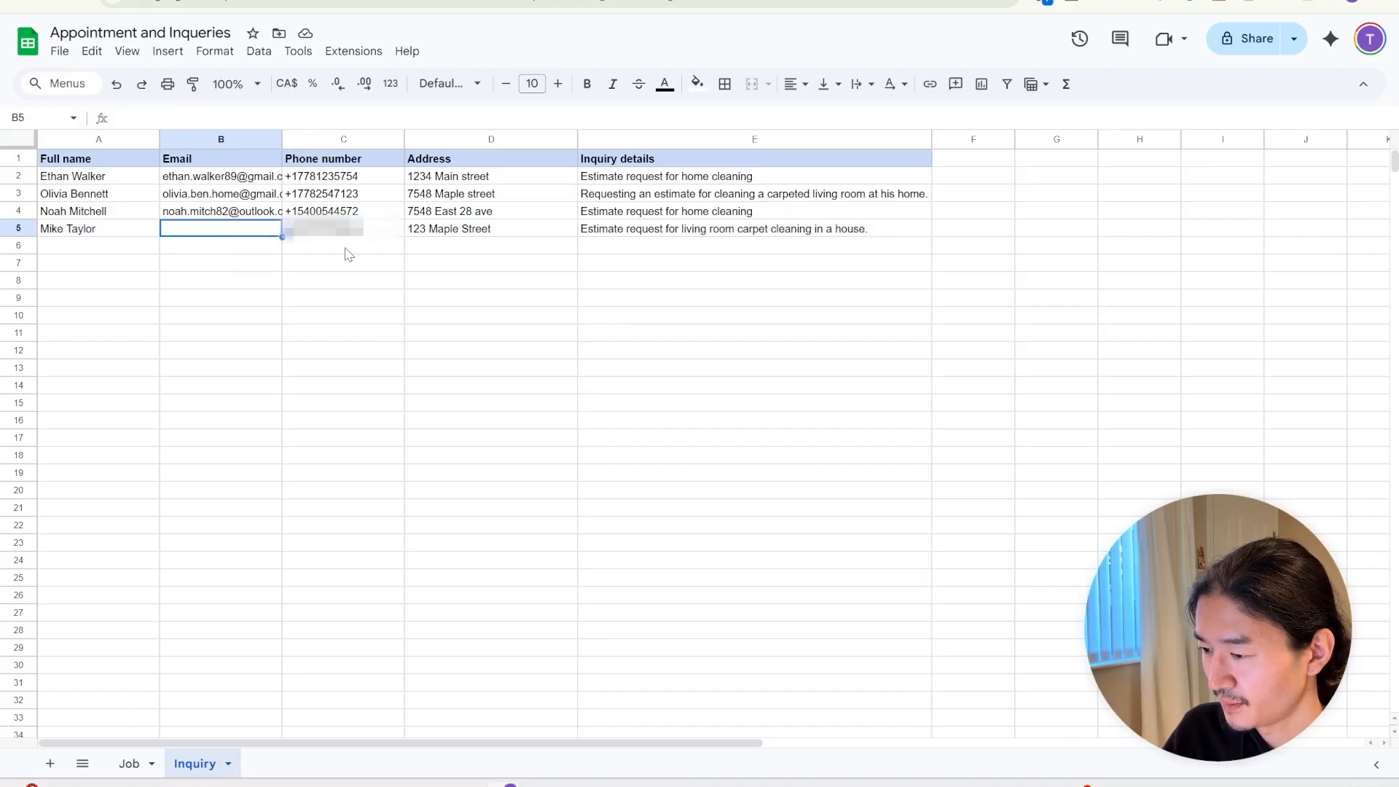
pyautogui.click(338, 299)
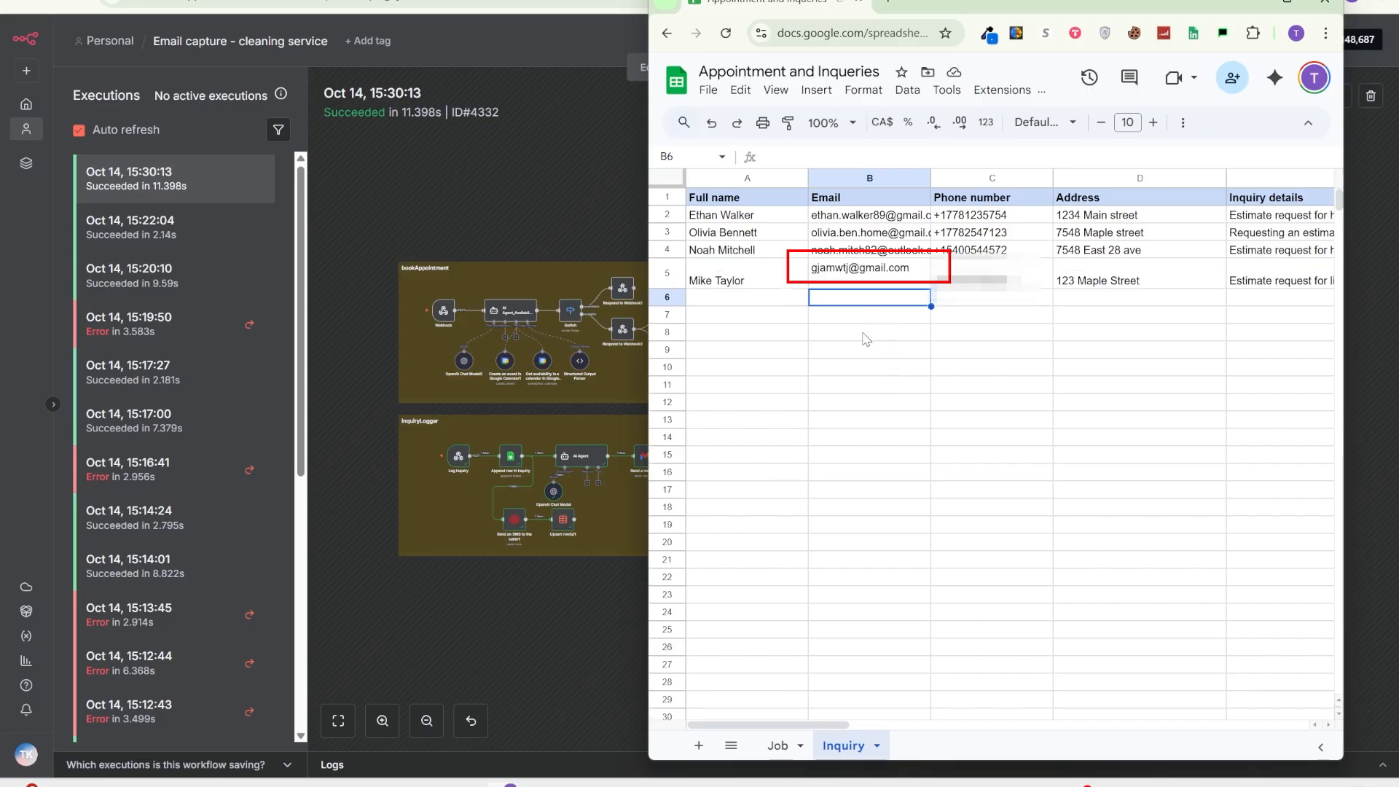
pyautogui.click(893, 273)
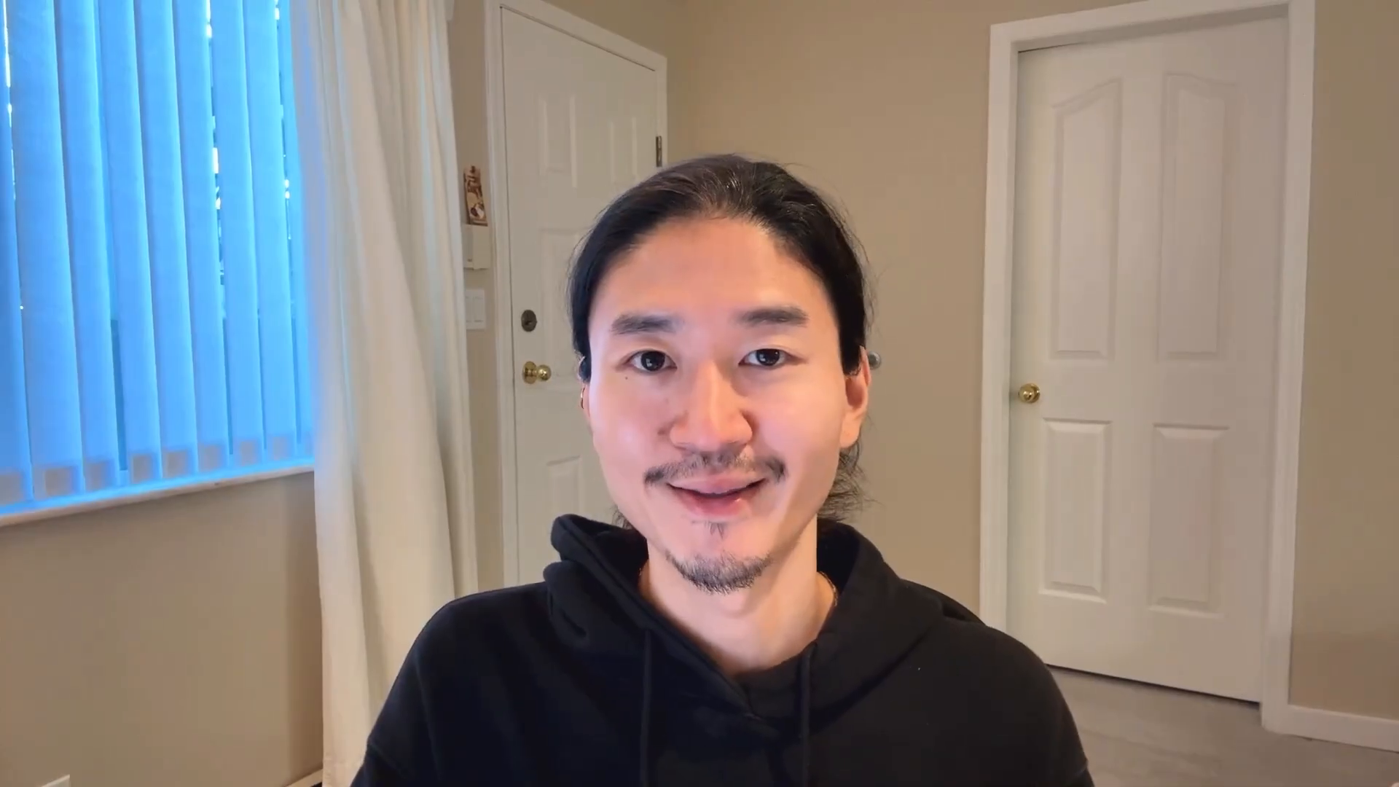